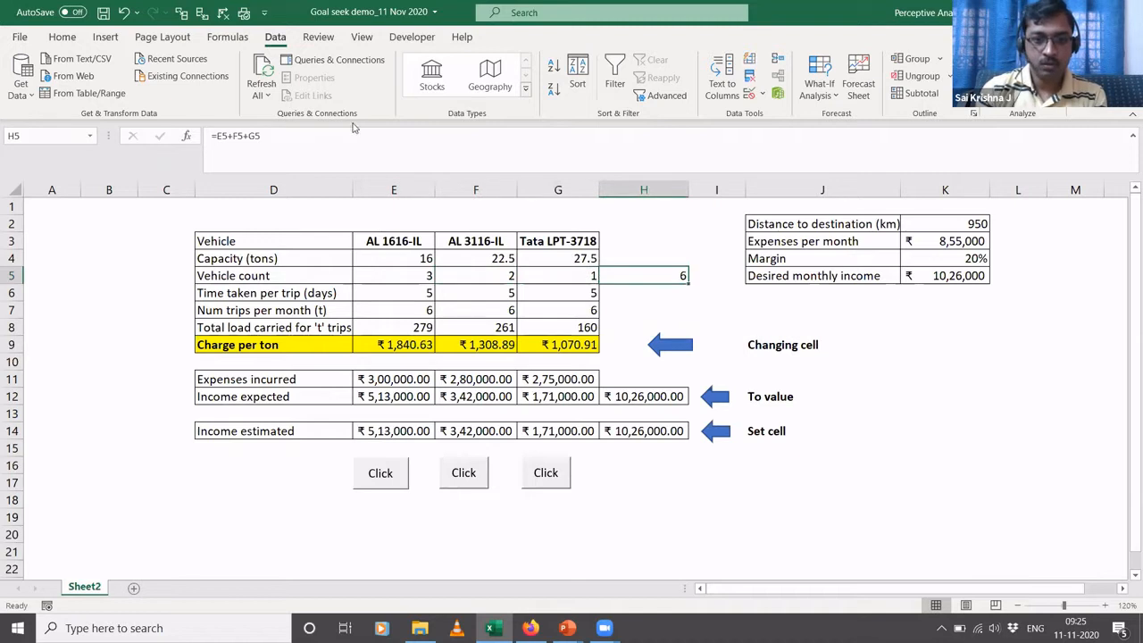
- Inspect the total vehicle count formula in H5 and the distance to destination in K2
{"action": "left_click", "coordinate": [355, 138]}
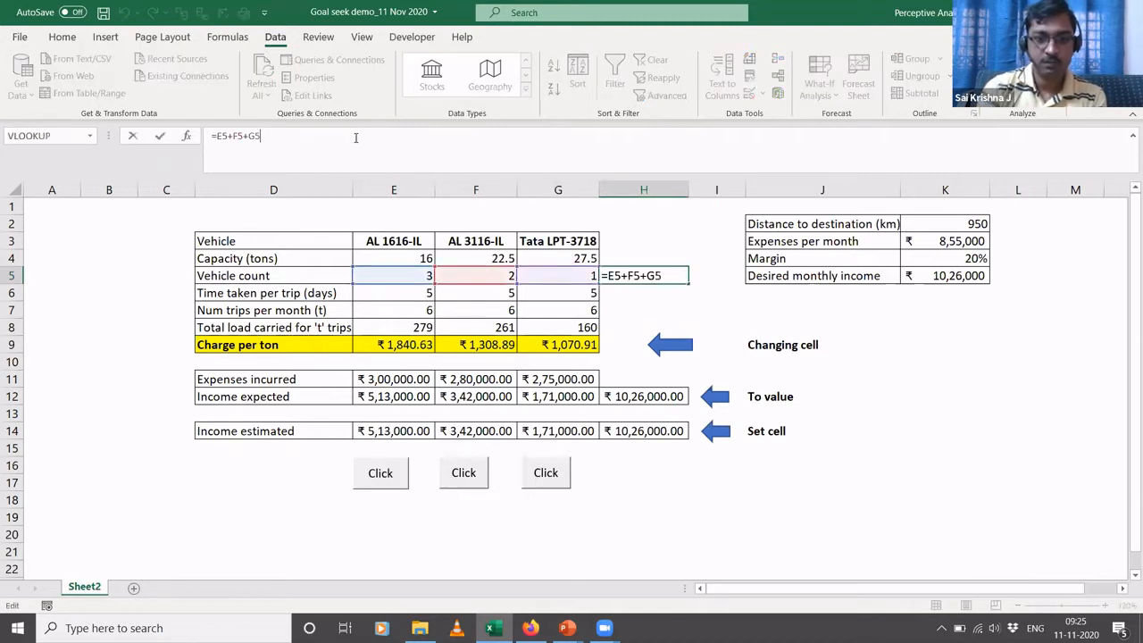
{"action": "key", "text": "Escape"}
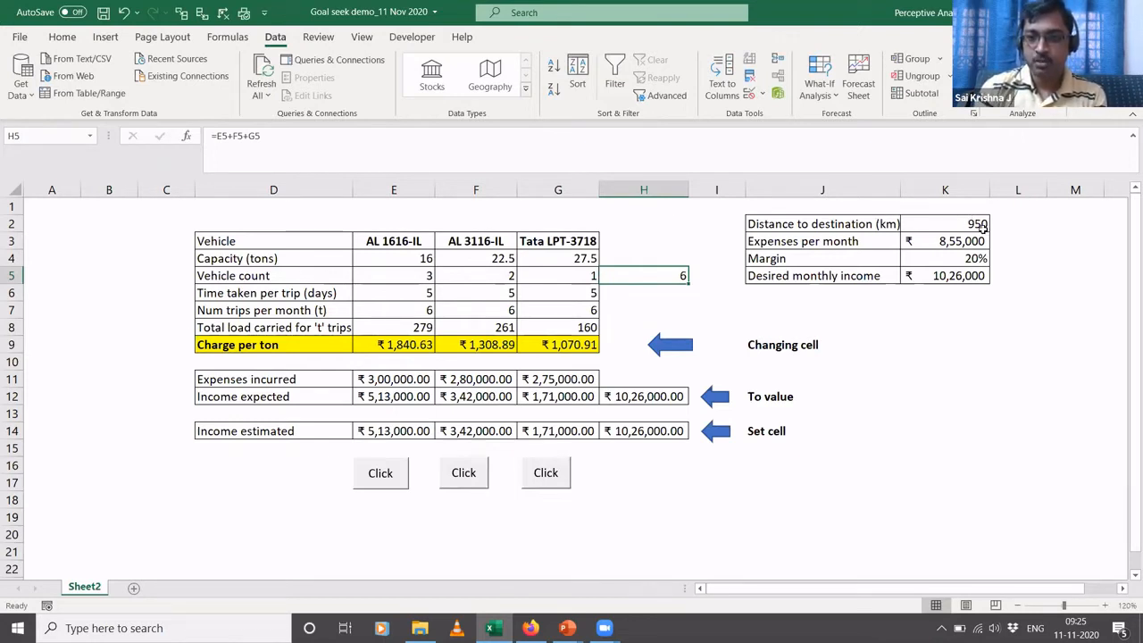
{"action": "left_click", "coordinate": [954, 222]}
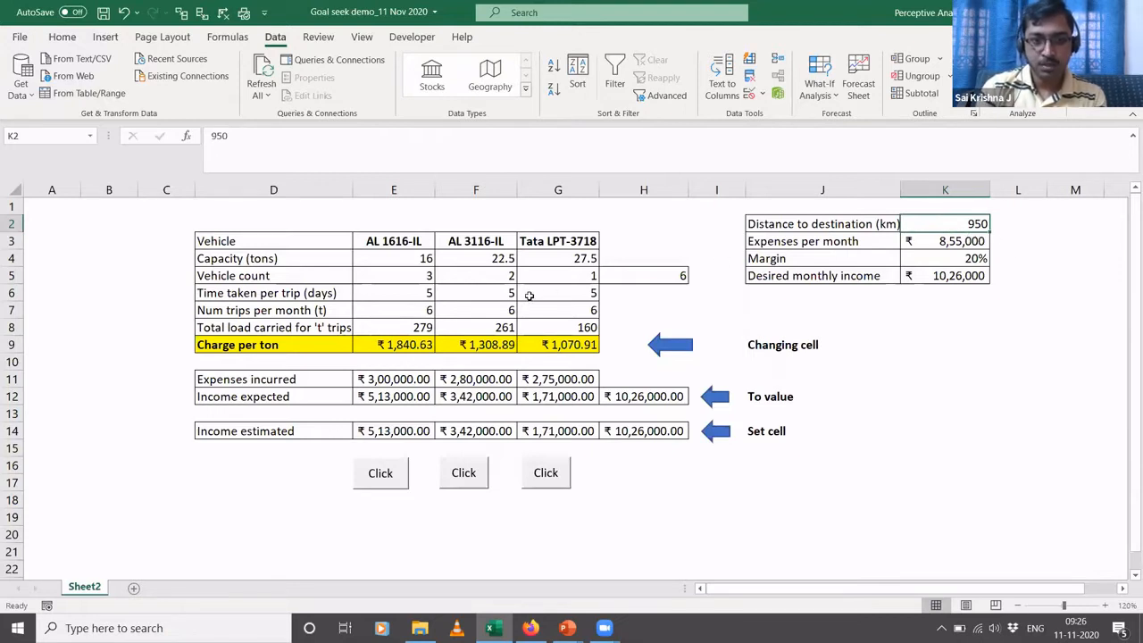
- Inspect the AL 1616-IL formulas for time taken per trip in E6 and number of trips per month in E7
{"action": "left_click", "coordinate": [374, 294]}
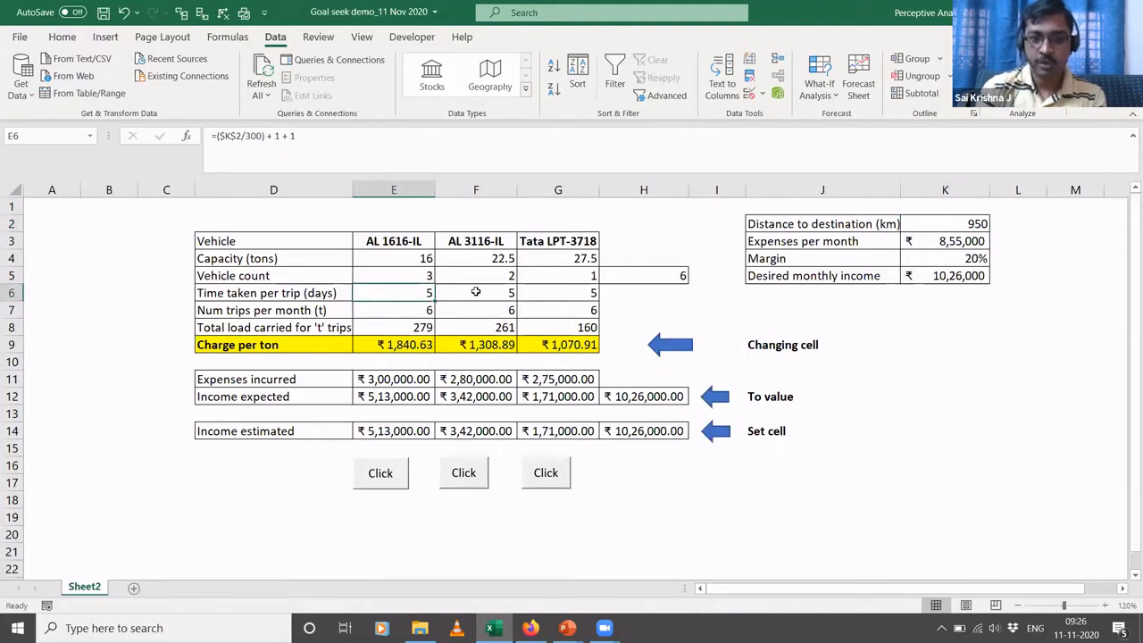
{"action": "left_click", "coordinate": [300, 138]}
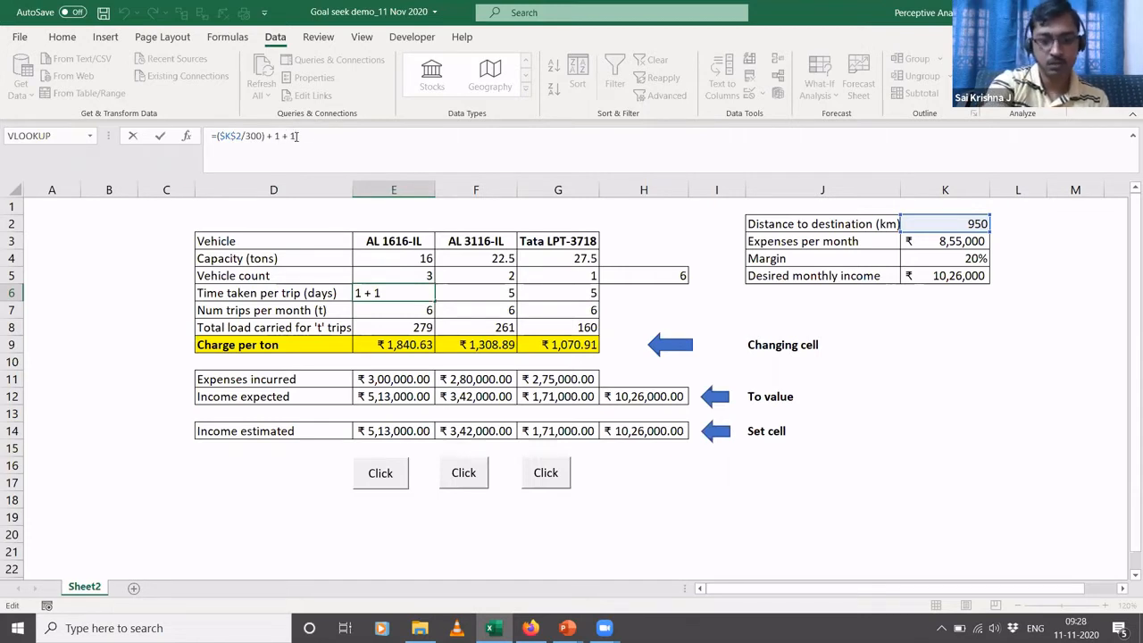
{"action": "key", "text": "ctrl+Return"}
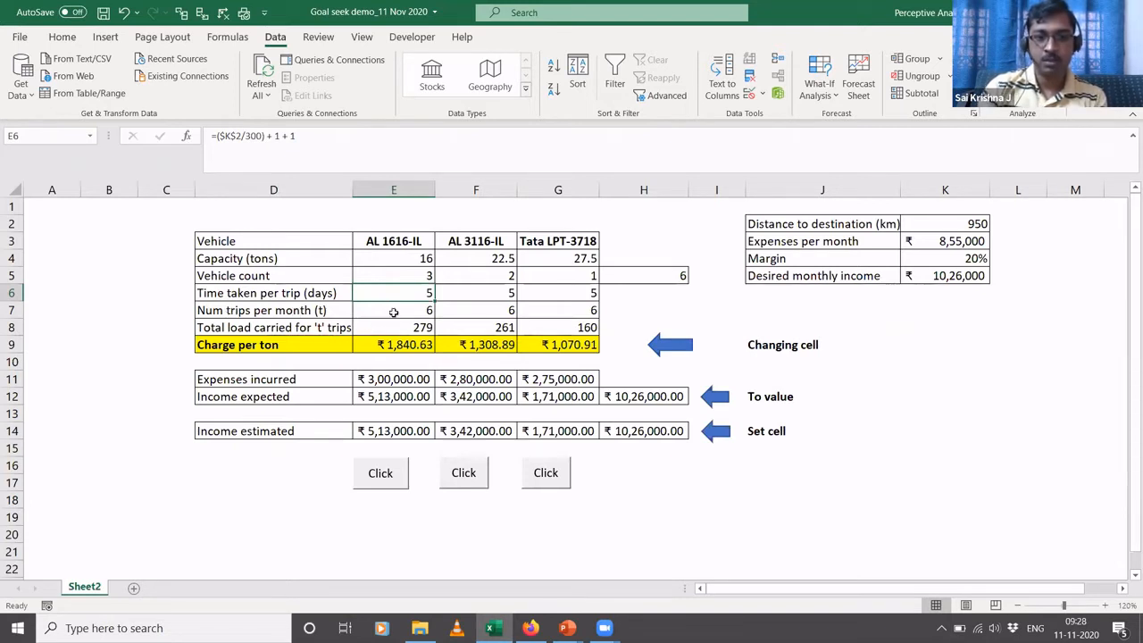
{"action": "left_click", "coordinate": [393, 312]}
{"action": "type", "text": "=30/E6"}
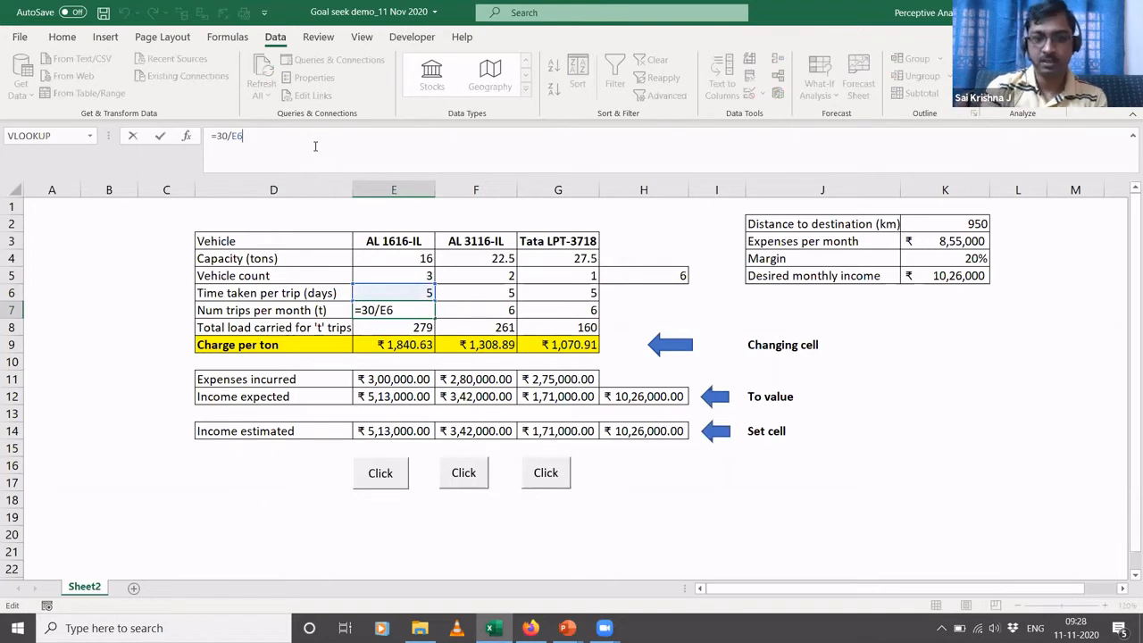
{"action": "key", "text": "ctrl+Return"}
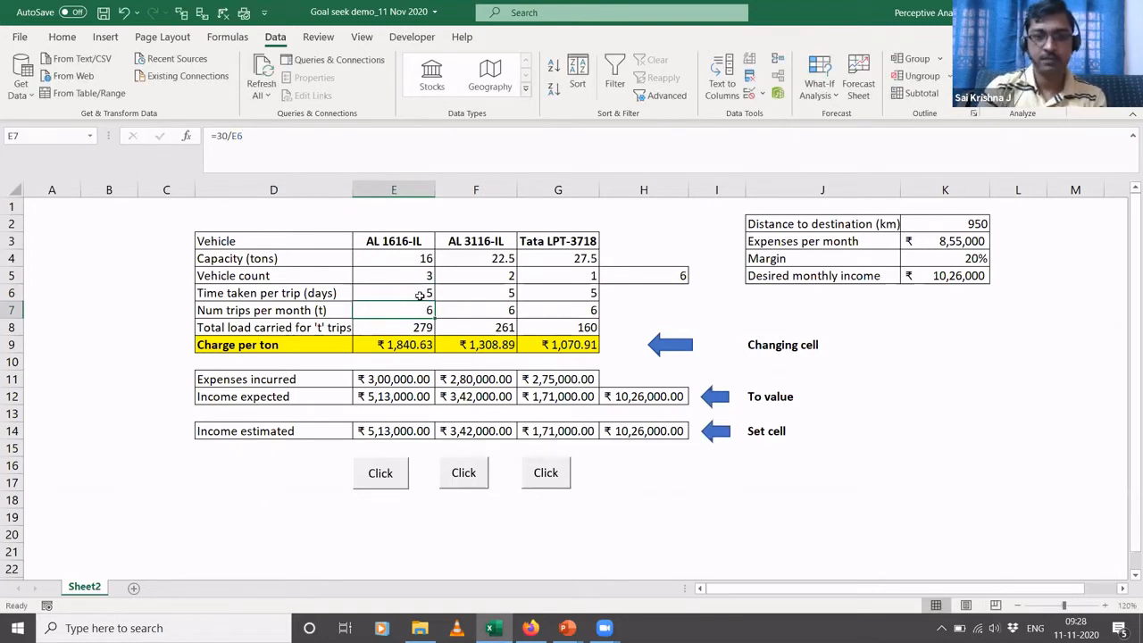
- Trace the cells referenced by the total load carried formulas for AL 1616-IL in E8 and AL 3116-IL in F8
{"action": "left_click", "coordinate": [391, 331]}
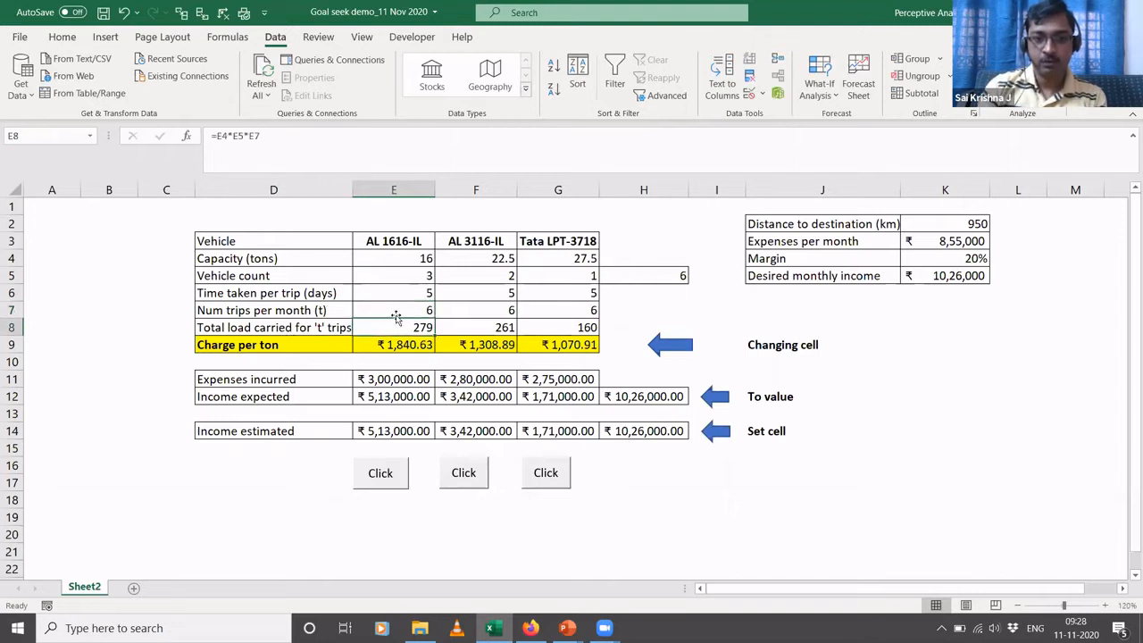
{"action": "left_click", "coordinate": [312, 151]}
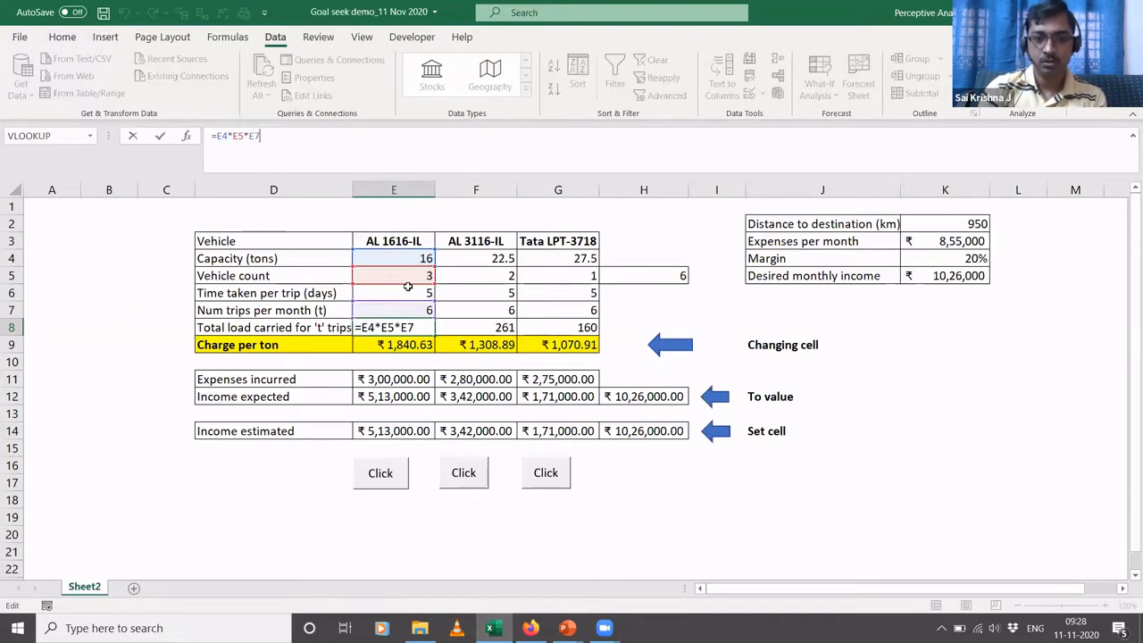
{"action": "key", "text": "ctrl+Return"}
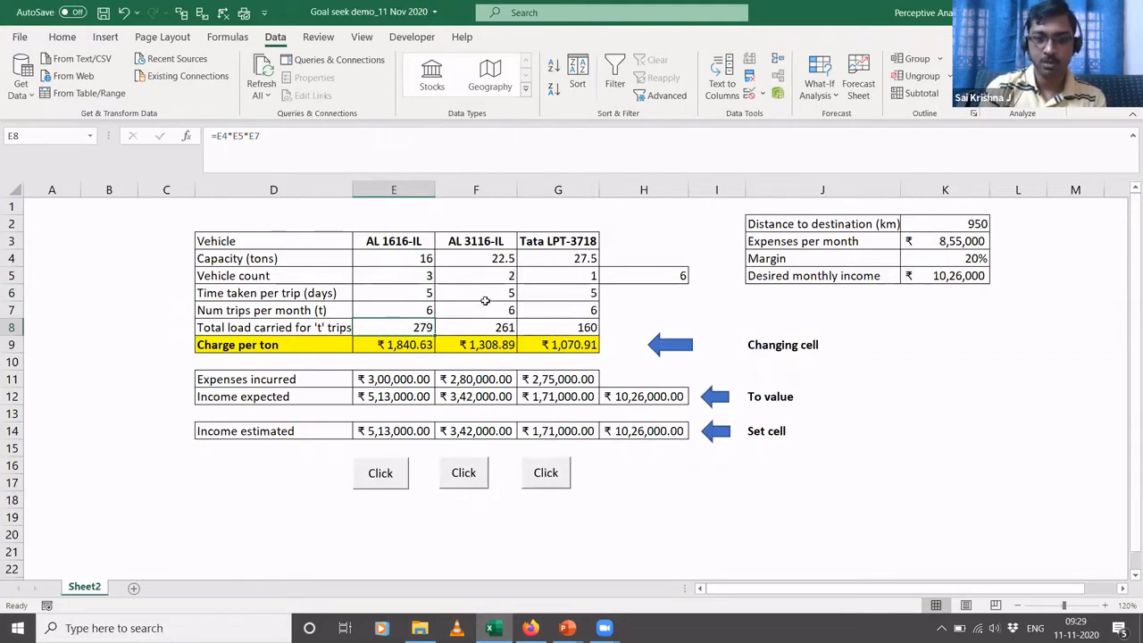
{"action": "left_click", "coordinate": [496, 327]}
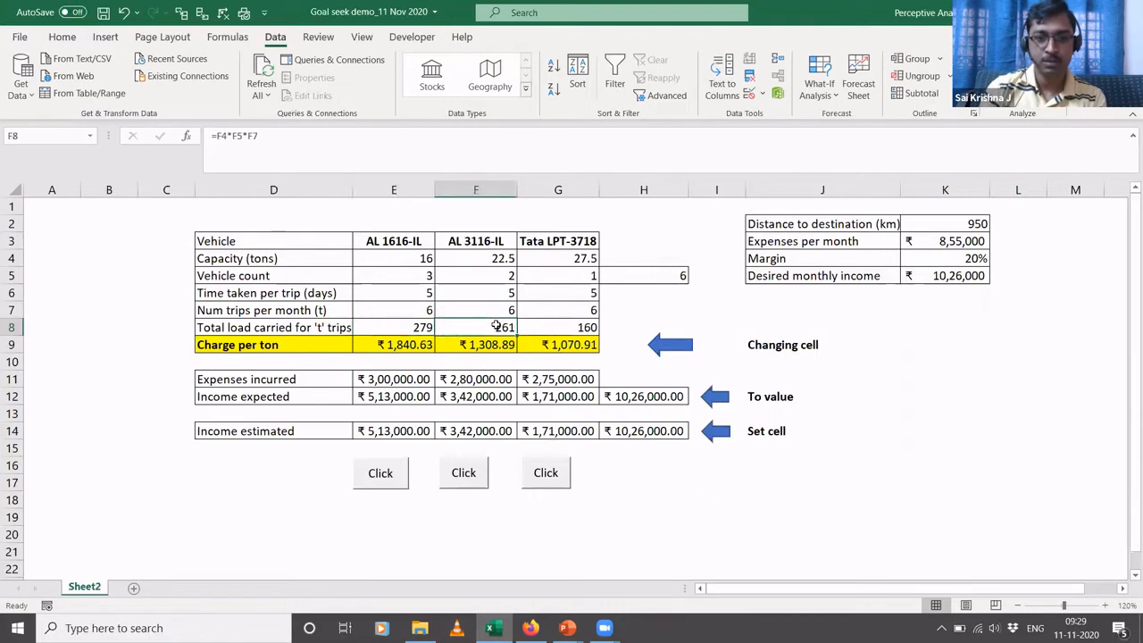
{"action": "left_click", "coordinate": [311, 145]}
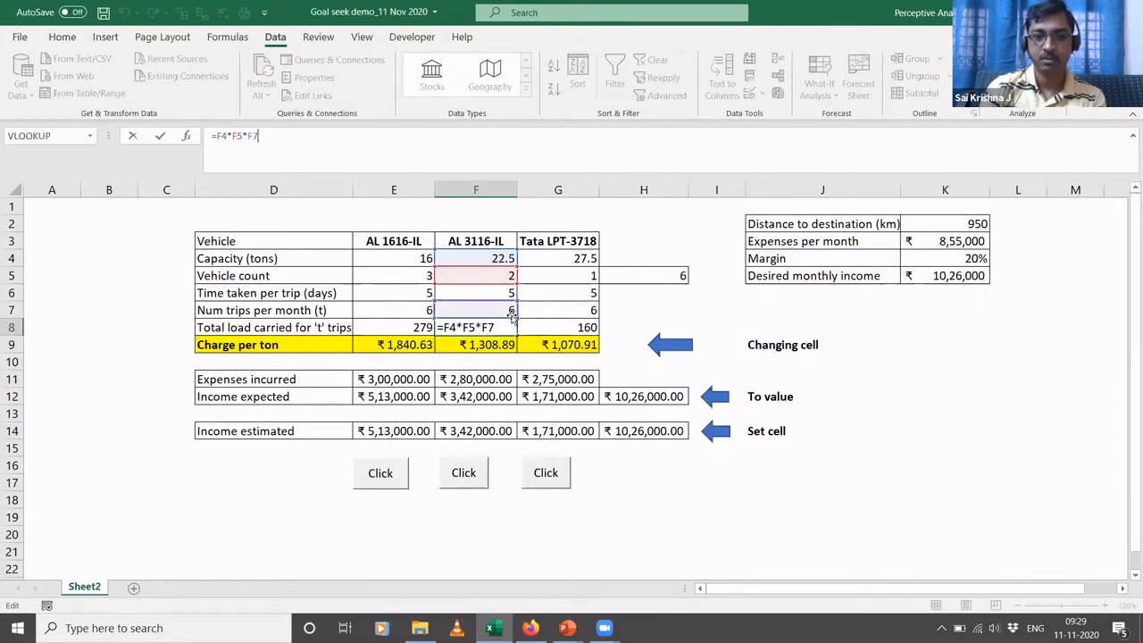
{"action": "key", "text": "ctrl+Return"}
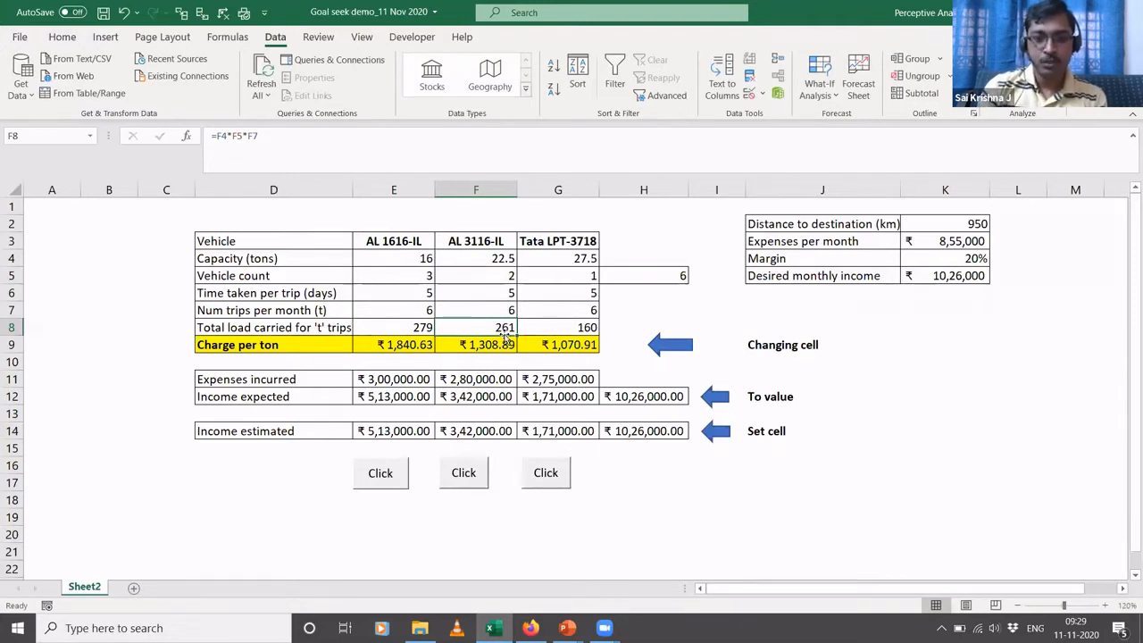
- Review the charge per ton in E9 and the expenses incurred in E11:G11, consulting the PowerPoint slide on fixed and variable fleet costs
{"action": "left_click", "coordinate": [397, 345]}
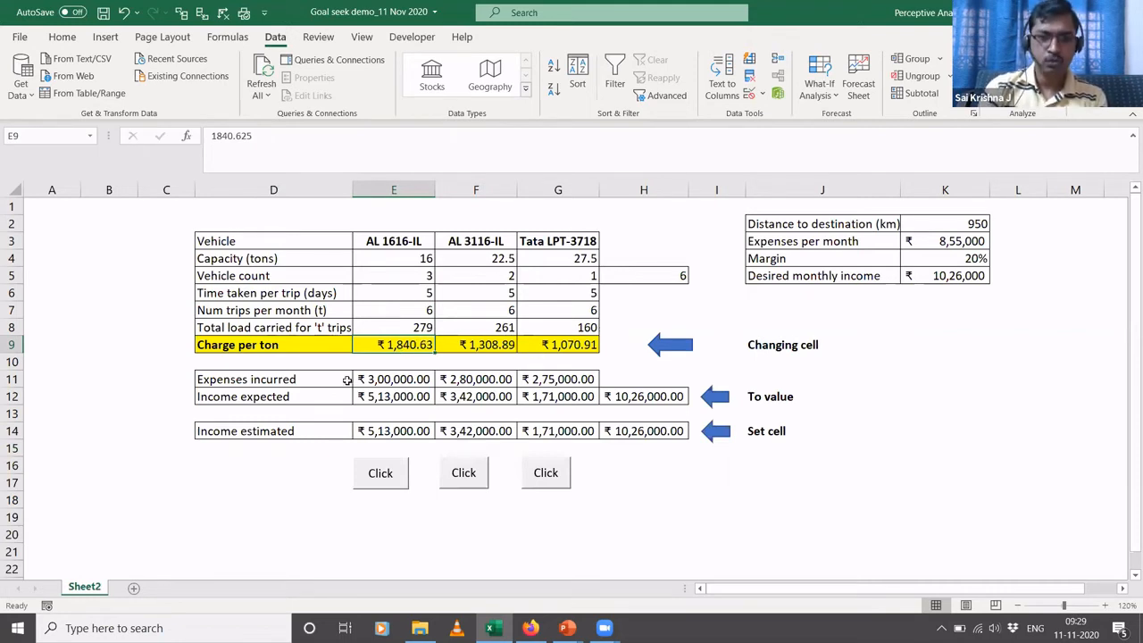
{"action": "left_click", "coordinate": [383, 379]}
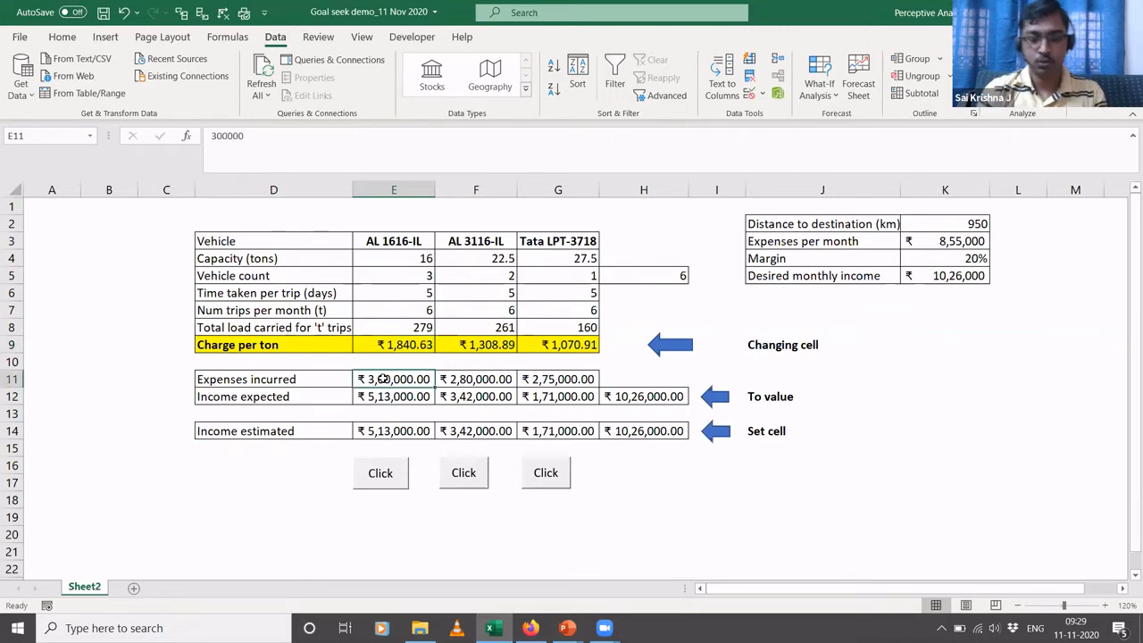
{"action": "key", "text": "alt+Tab"}
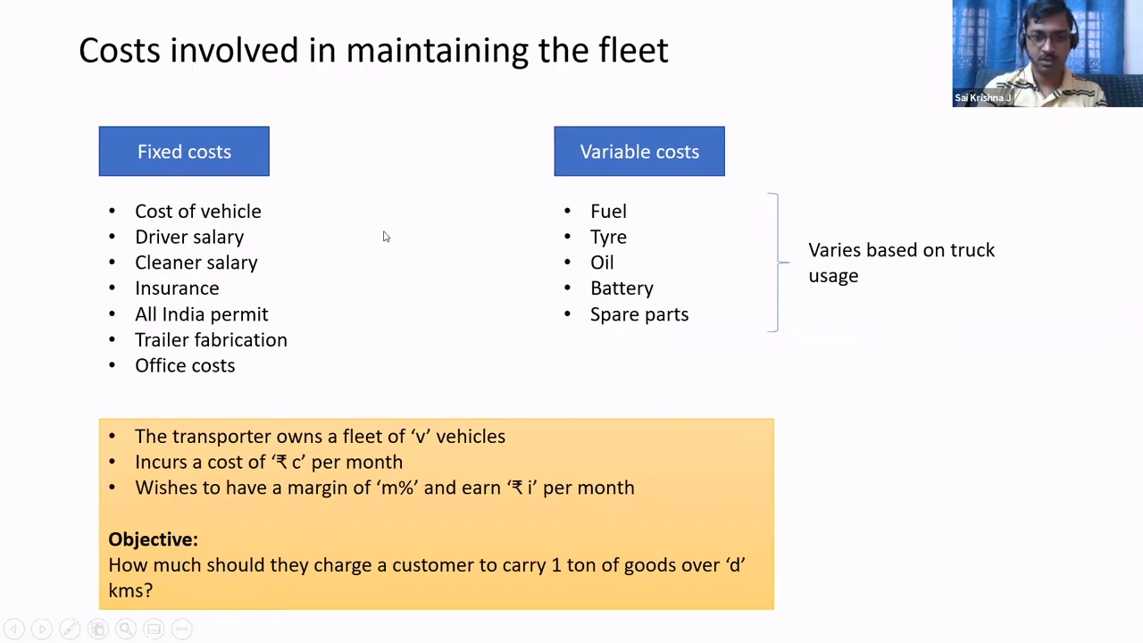
{"action": "key", "text": "alt+Tab"}
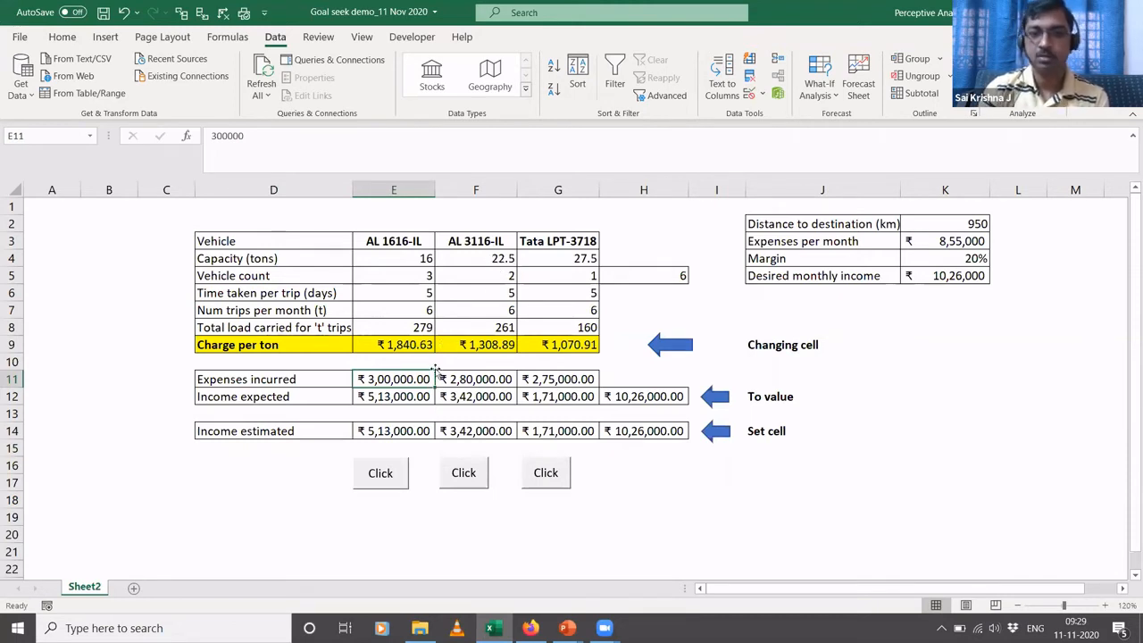
{"action": "left_click", "coordinate": [488, 382]}
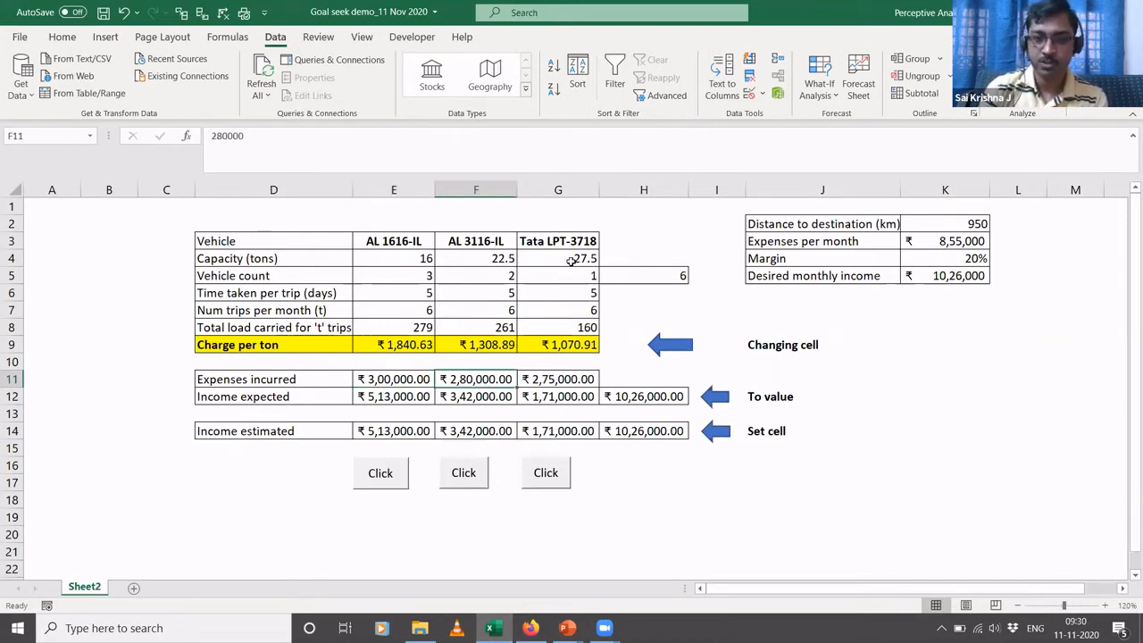
{"action": "left_click", "coordinate": [563, 382]}
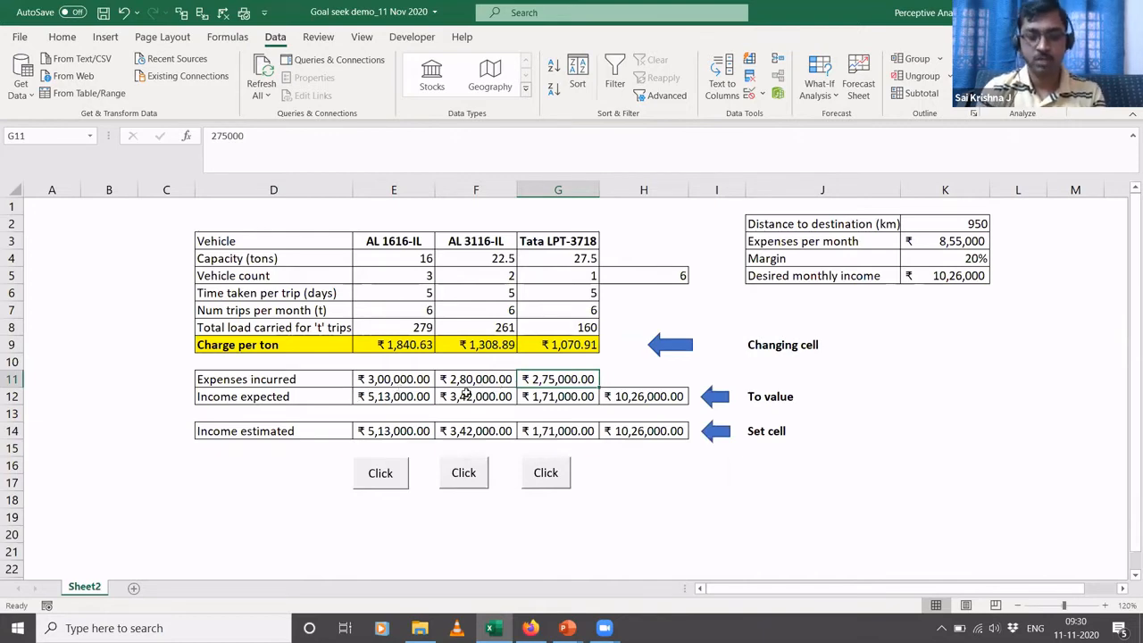
{"action": "key", "text": "alt+Tab"}
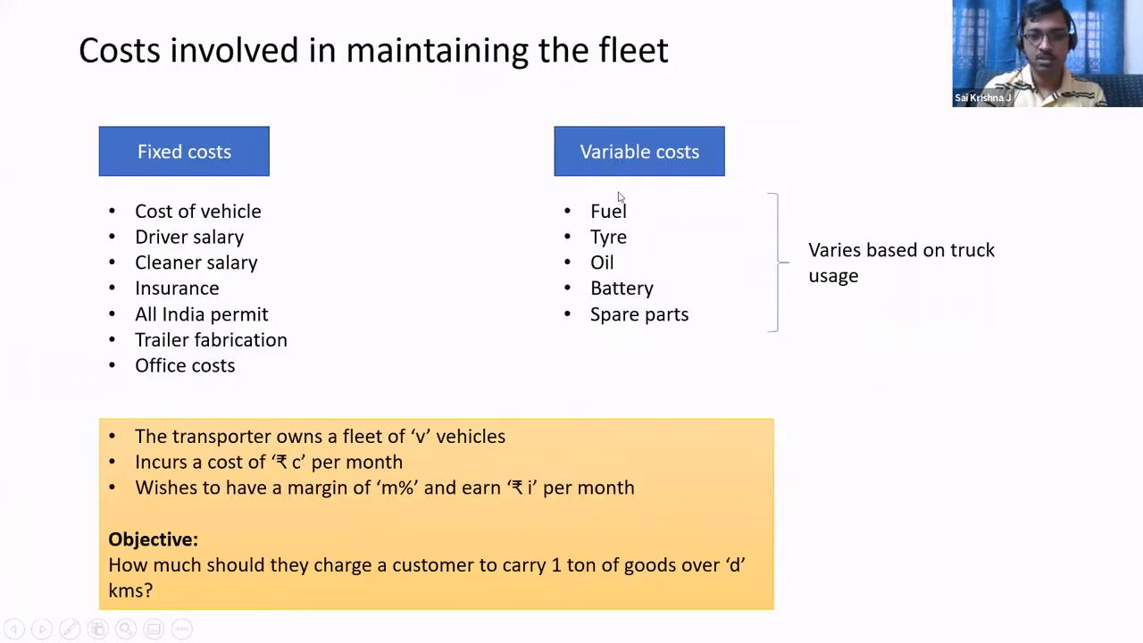
{"action": "key", "text": "alt+Tab"}
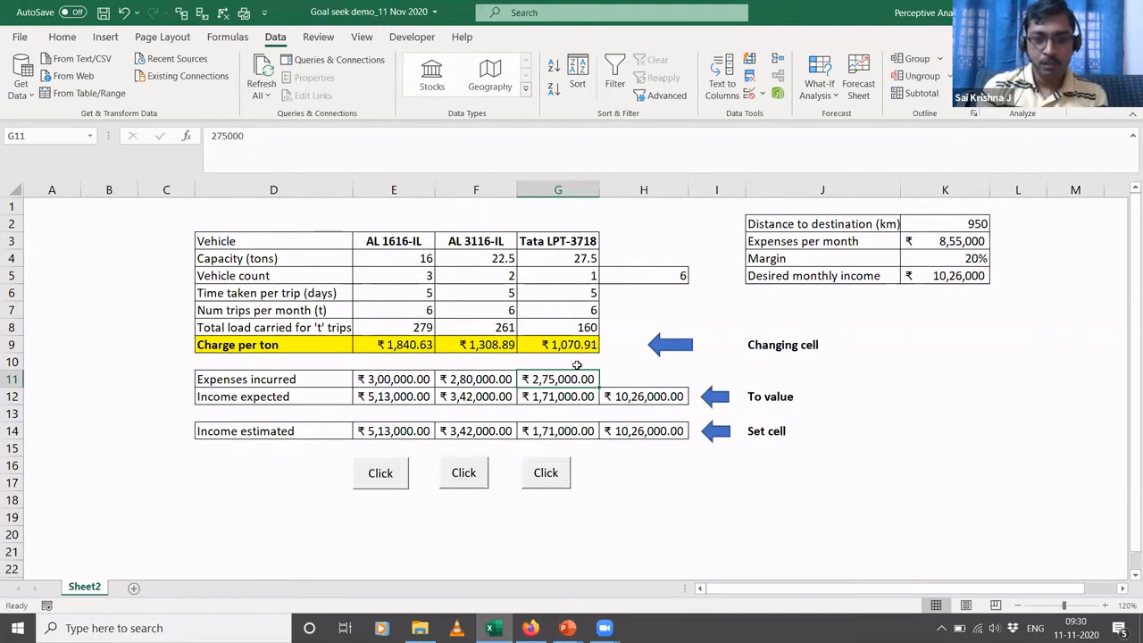
- Trace the formulas for expenses per month in K3 and desired monthly income in K5
{"action": "left_click", "coordinate": [975, 245]}
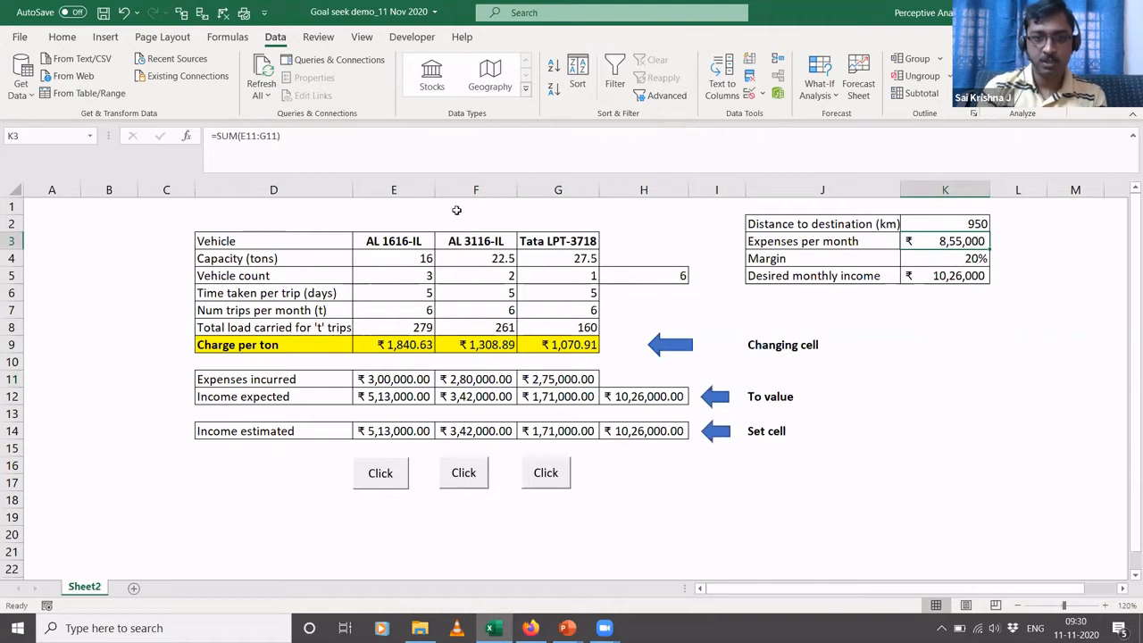
{"action": "left_click", "coordinate": [513, 150]}
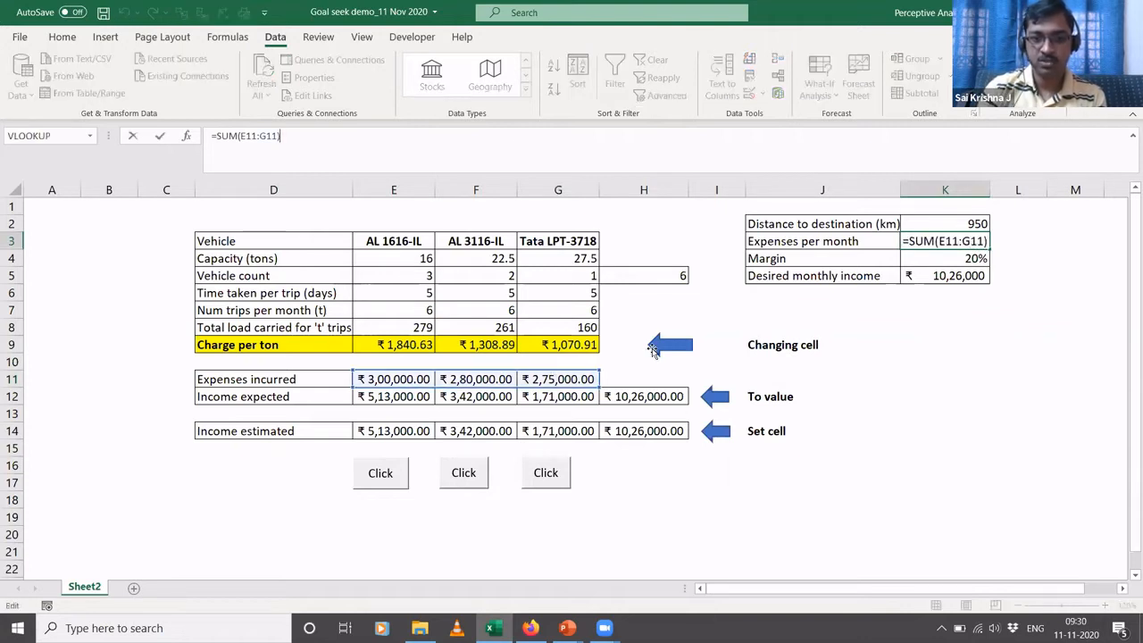
{"action": "key", "text": "Escape"}
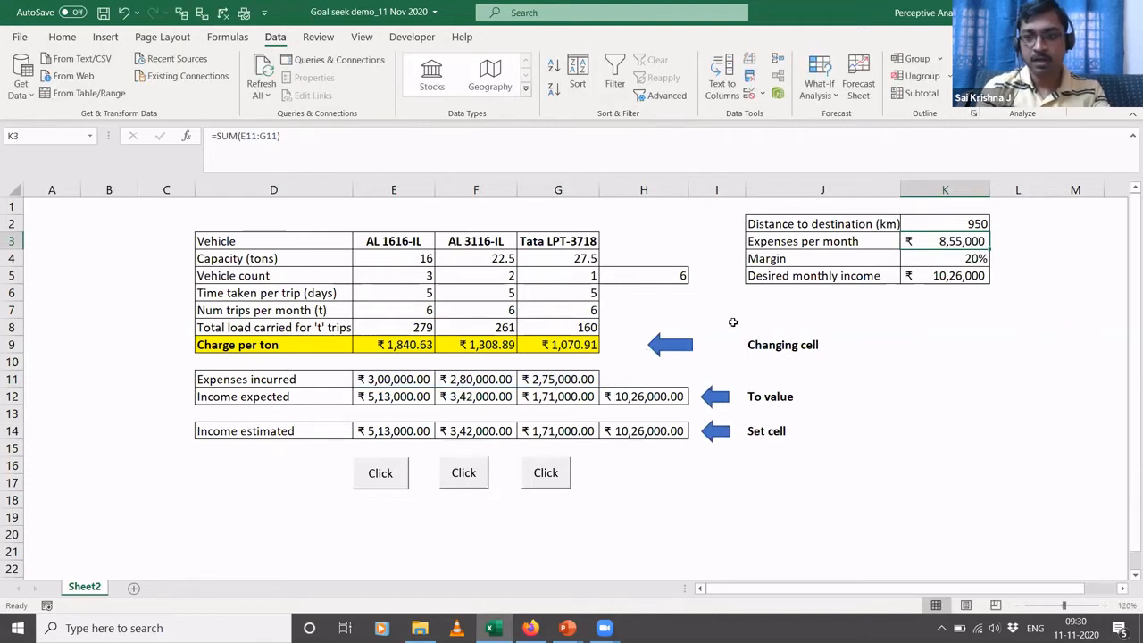
{"action": "left_click", "coordinate": [948, 277]}
{"action": "left_click", "coordinate": [677, 135]}
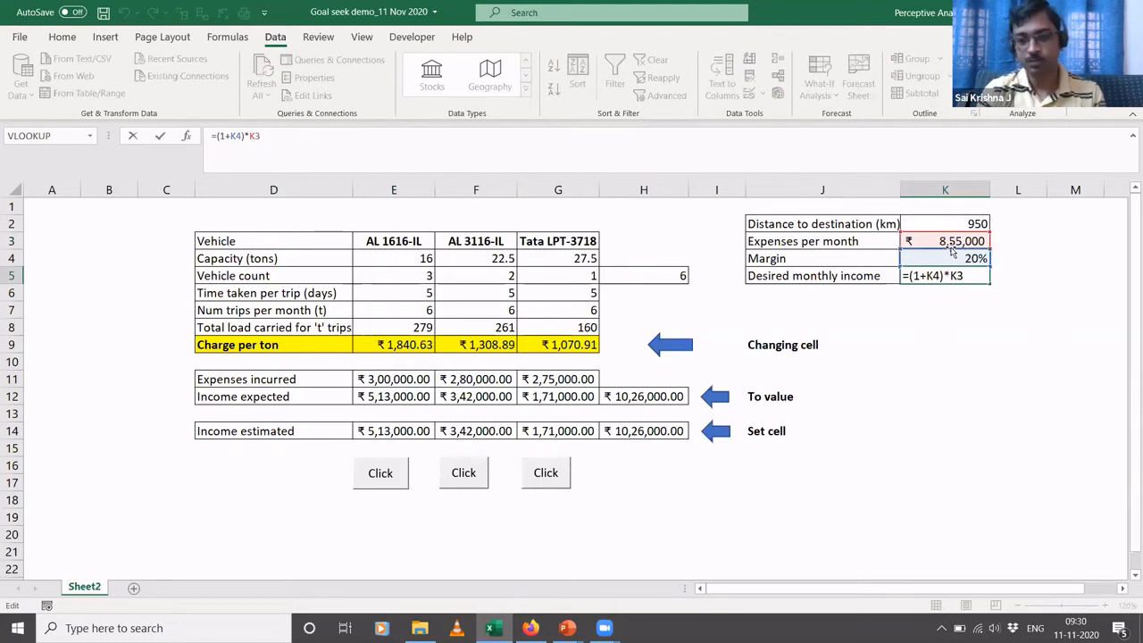
{"action": "key", "text": "ctrl+Return"}
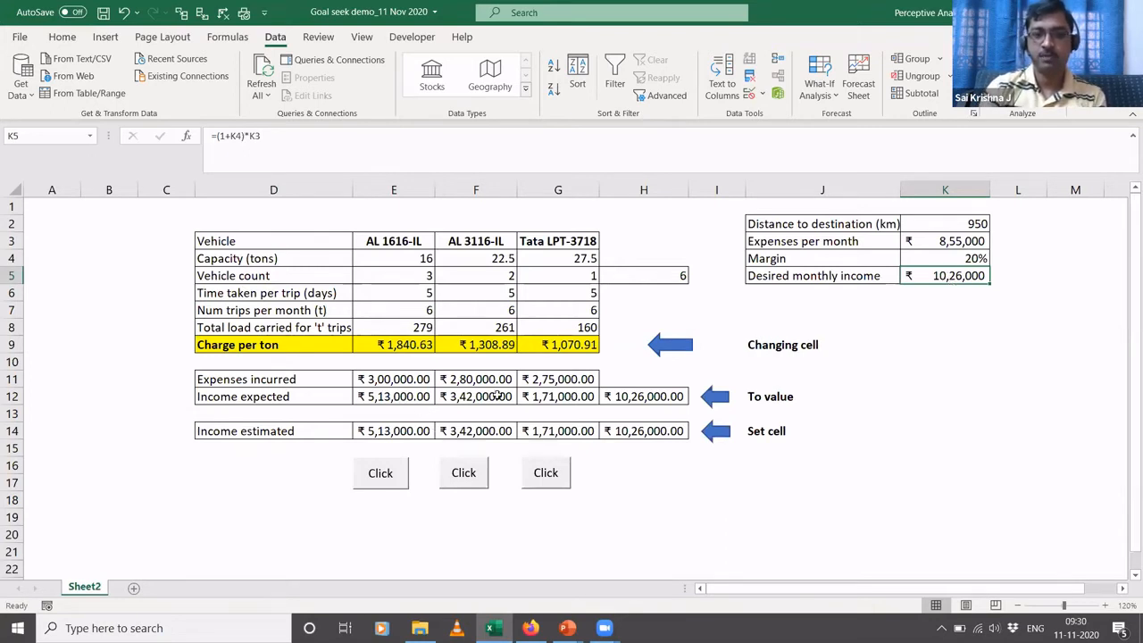
- Inspect the income expected formulas for the three vehicles in E12:G12 and the AL 1616-IL income estimated formula in E14
{"action": "left_click", "coordinate": [382, 397]}
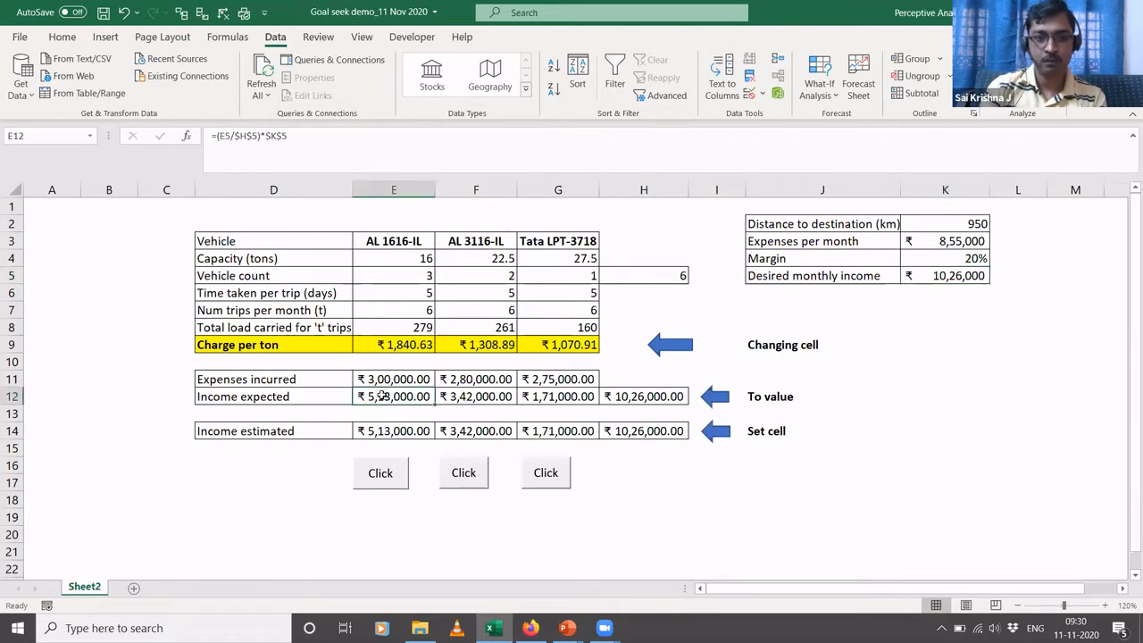
{"action": "left_click", "coordinate": [475, 133]}
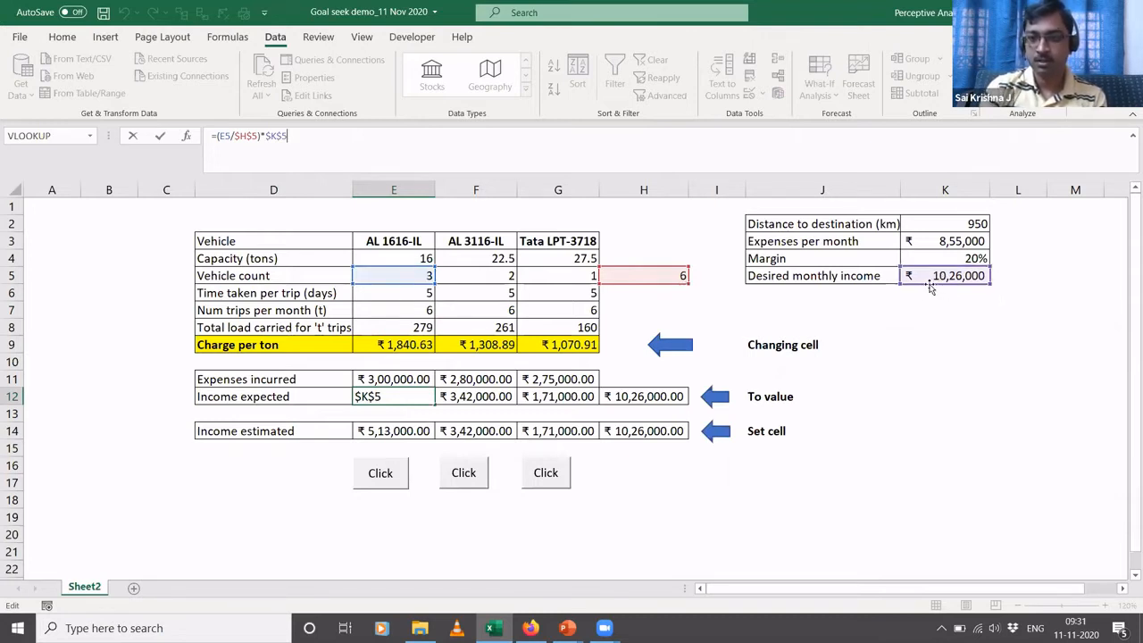
{"action": "key", "text": "ctrl+Return"}
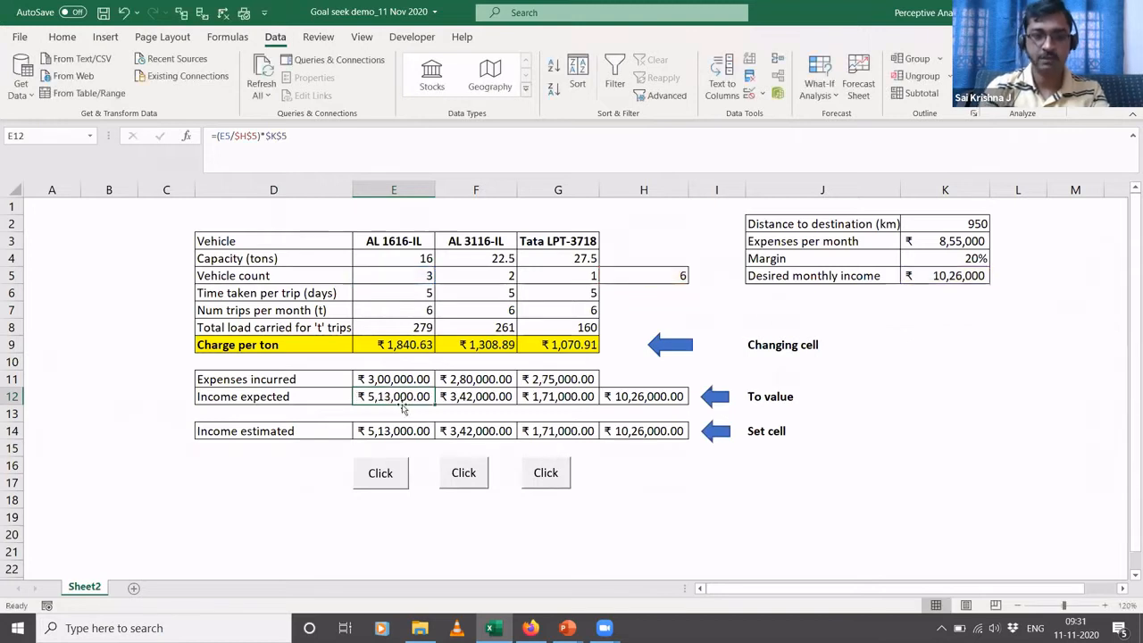
{"action": "left_click", "coordinate": [473, 399]}
{"action": "left_click", "coordinate": [536, 164]}
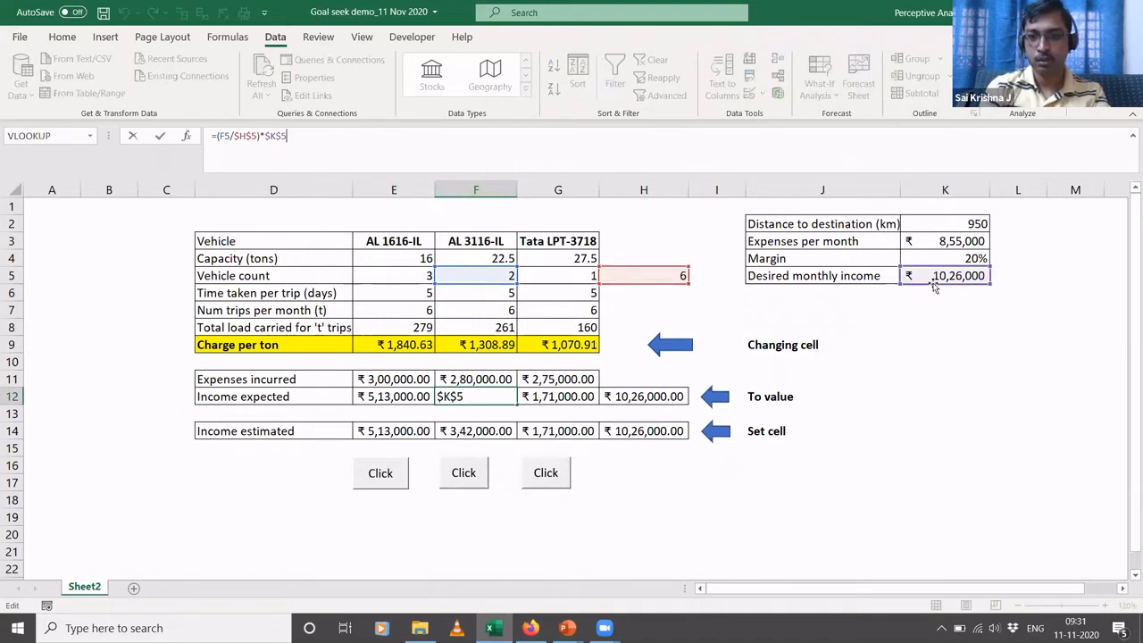
{"action": "key", "text": "Escape"}
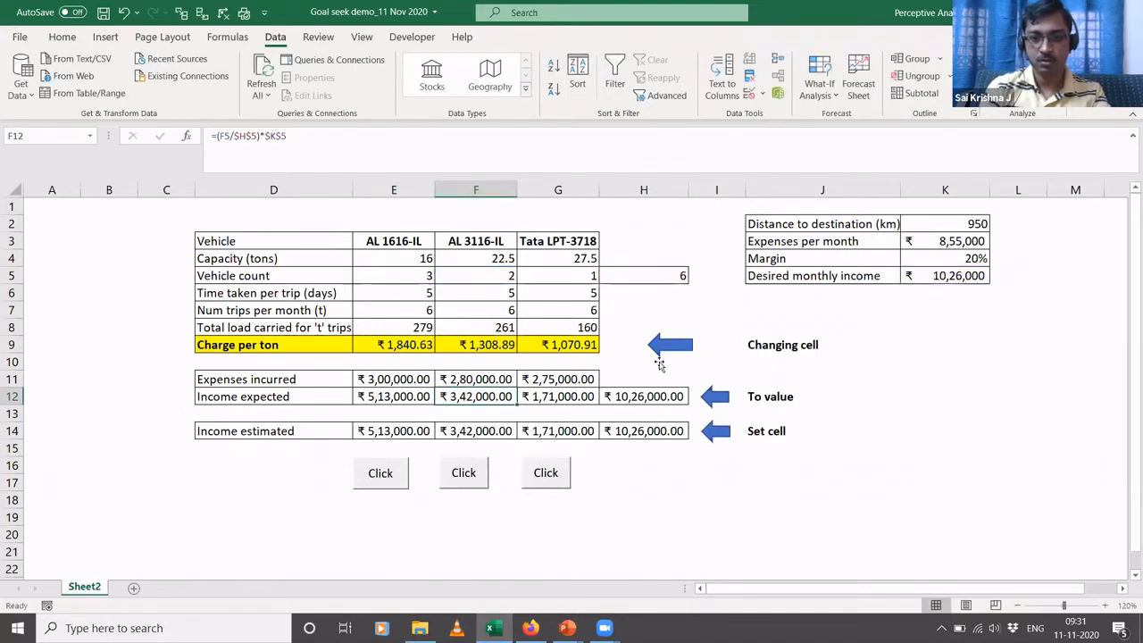
{"action": "left_click", "coordinate": [557, 400]}
{"action": "left_click", "coordinate": [480, 142]}
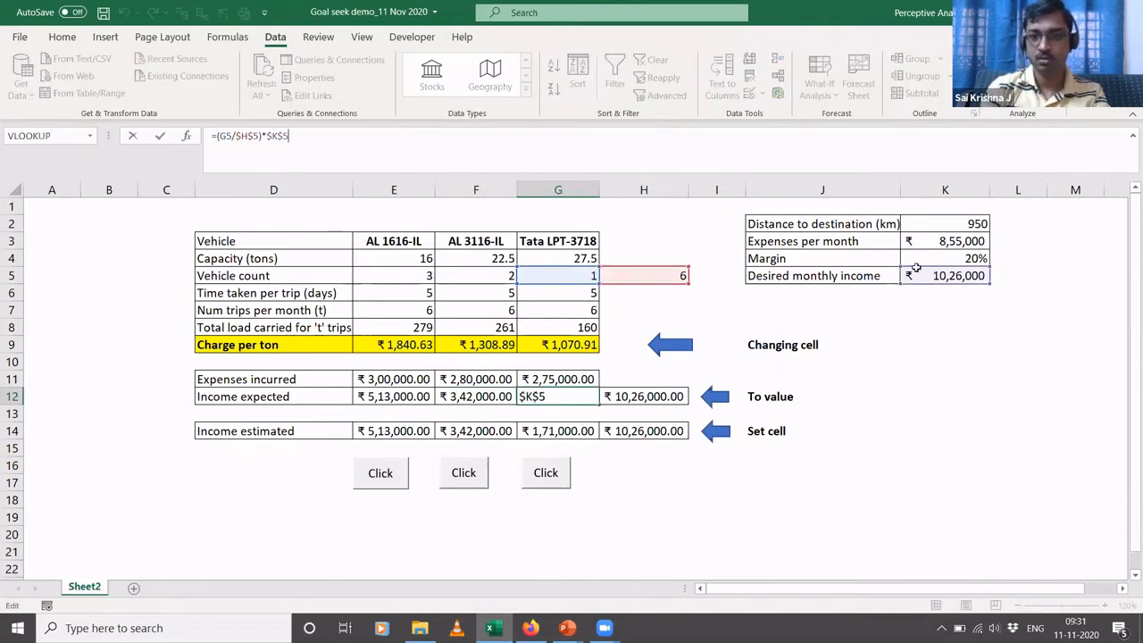
{"action": "key", "text": "ctrl+Return"}
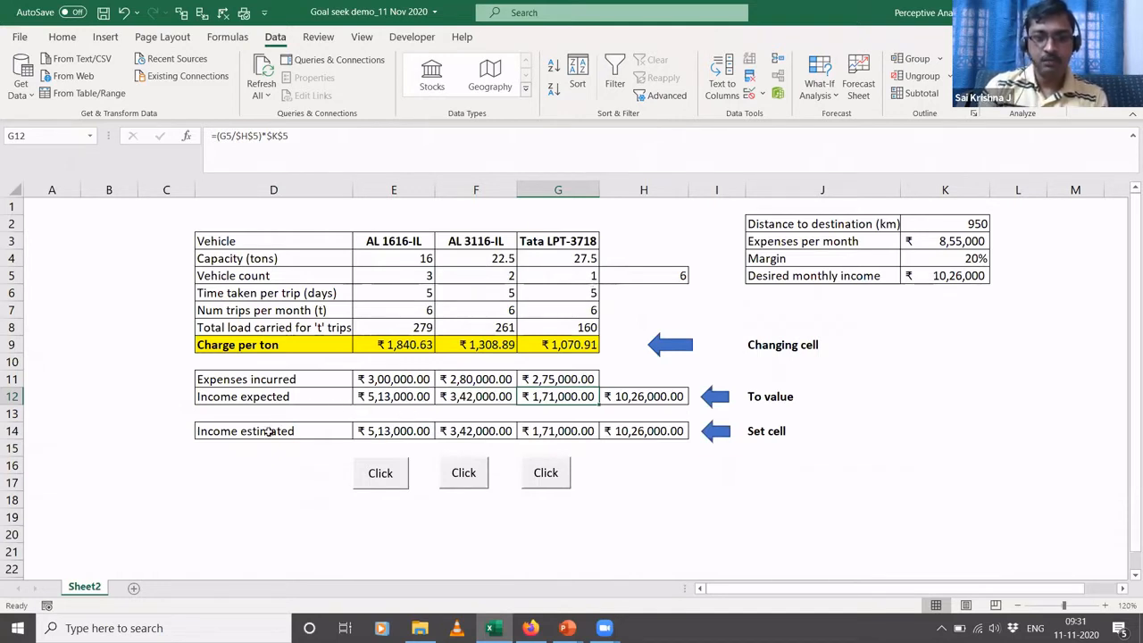
{"action": "left_click", "coordinate": [391, 431]}
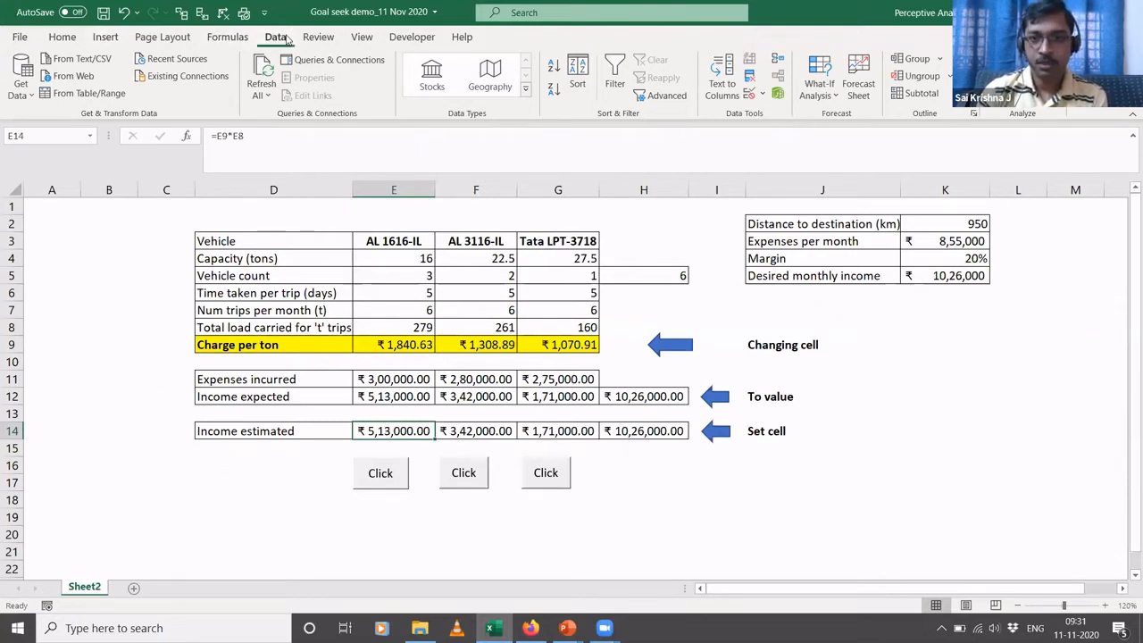
- Examine the Goal Seek inputs for the AL 1616-IL income estimated in E14 and trace that cell's formula
{"action": "left_click", "coordinate": [827, 95]}
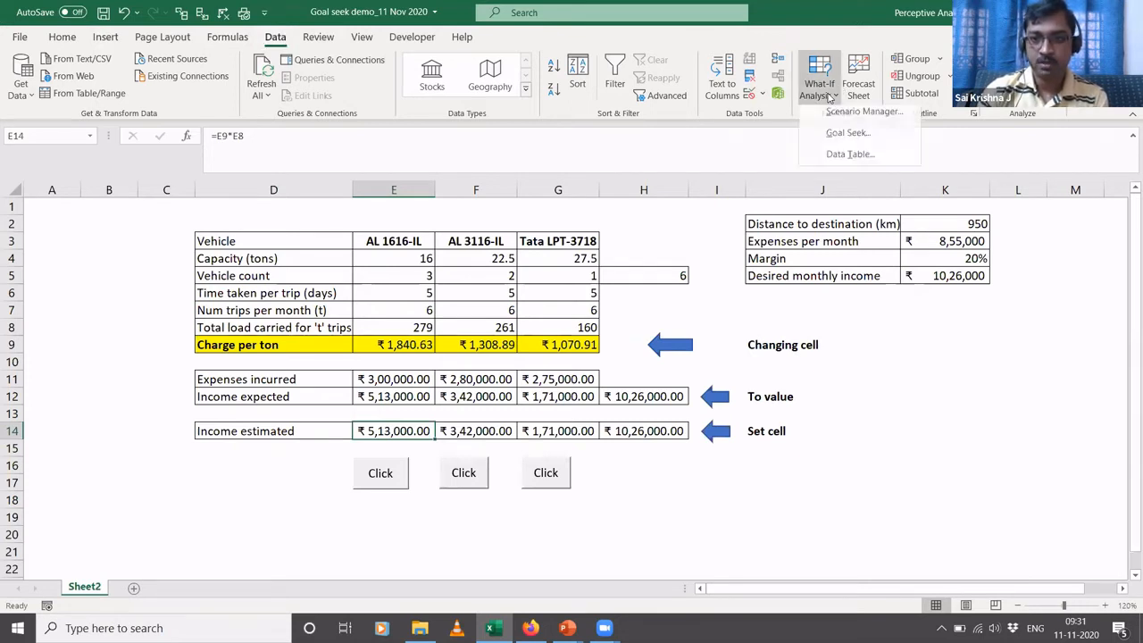
{"action": "left_click", "coordinate": [848, 139]}
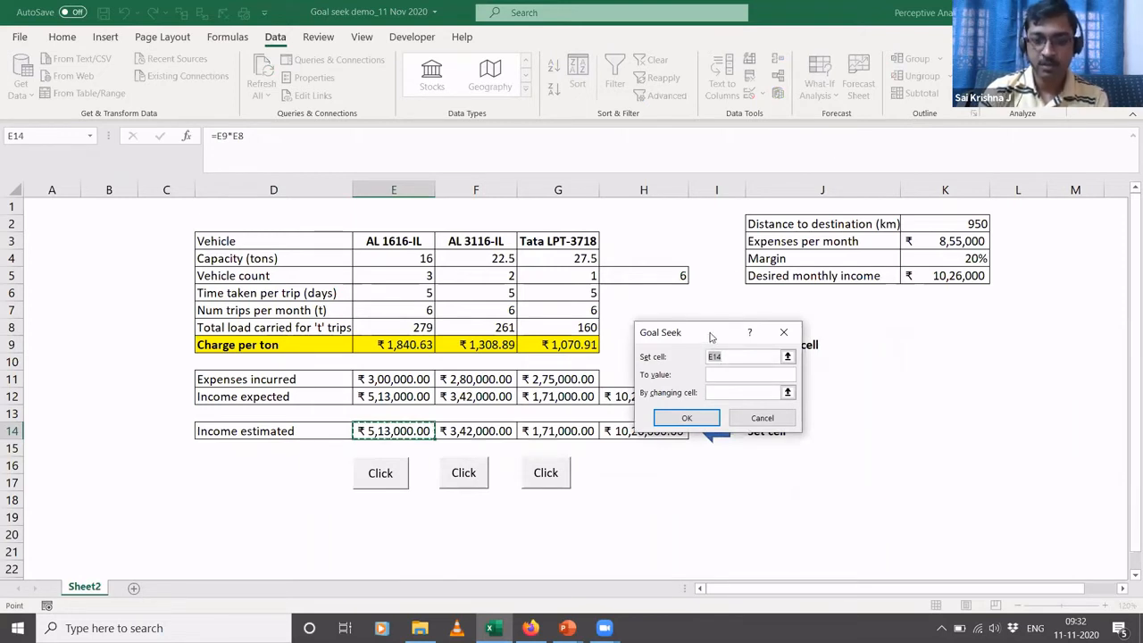
{"action": "left_click_drag", "start_coordinate": [711, 336], "coordinate": [908, 362]}
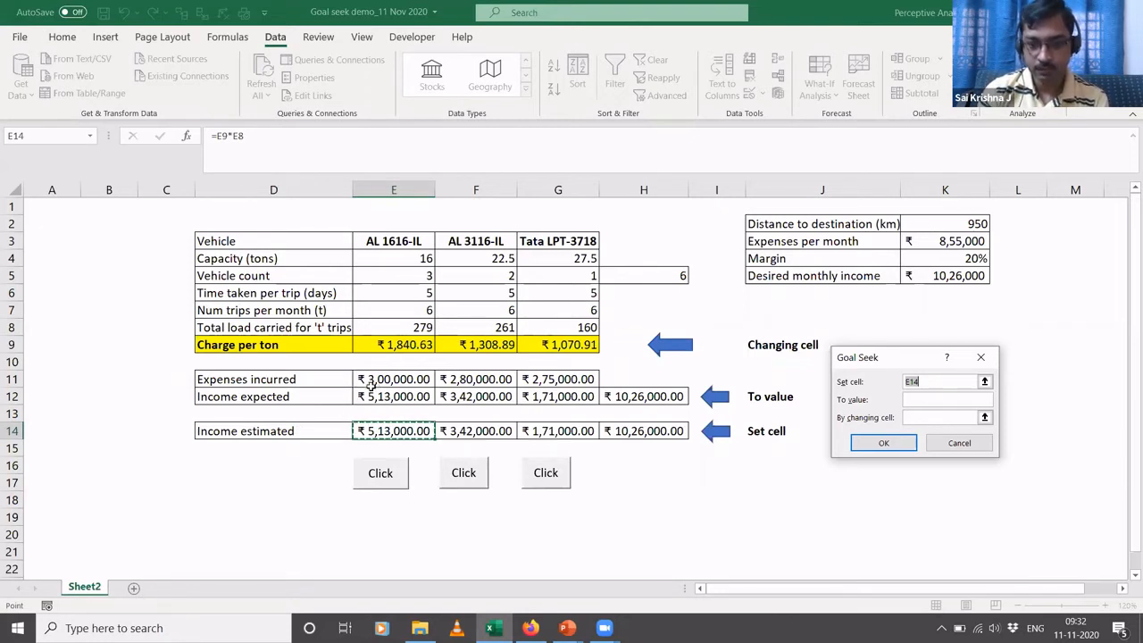
{"action": "key", "text": "Escape"}
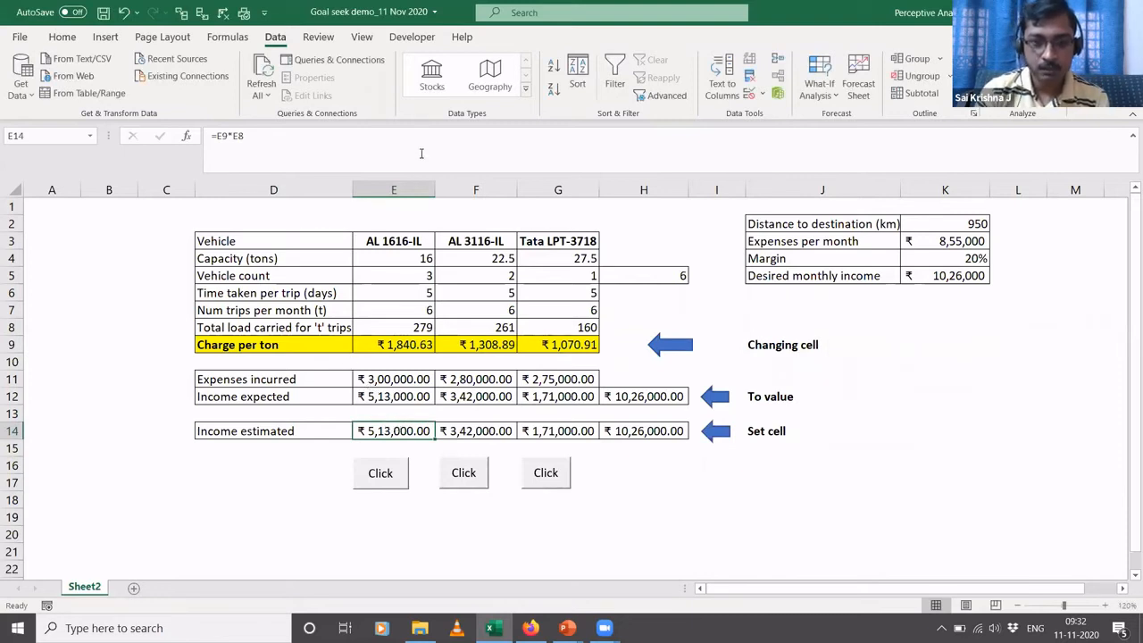
{"action": "key", "text": "F2"}
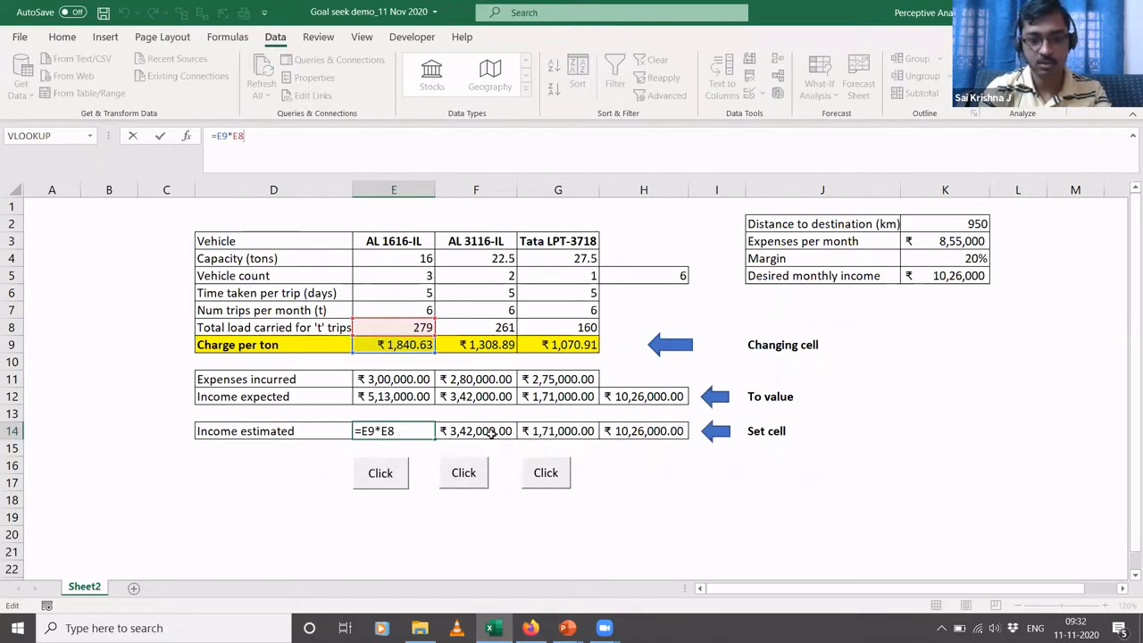
{"action": "key", "text": "ctrl+Return"}
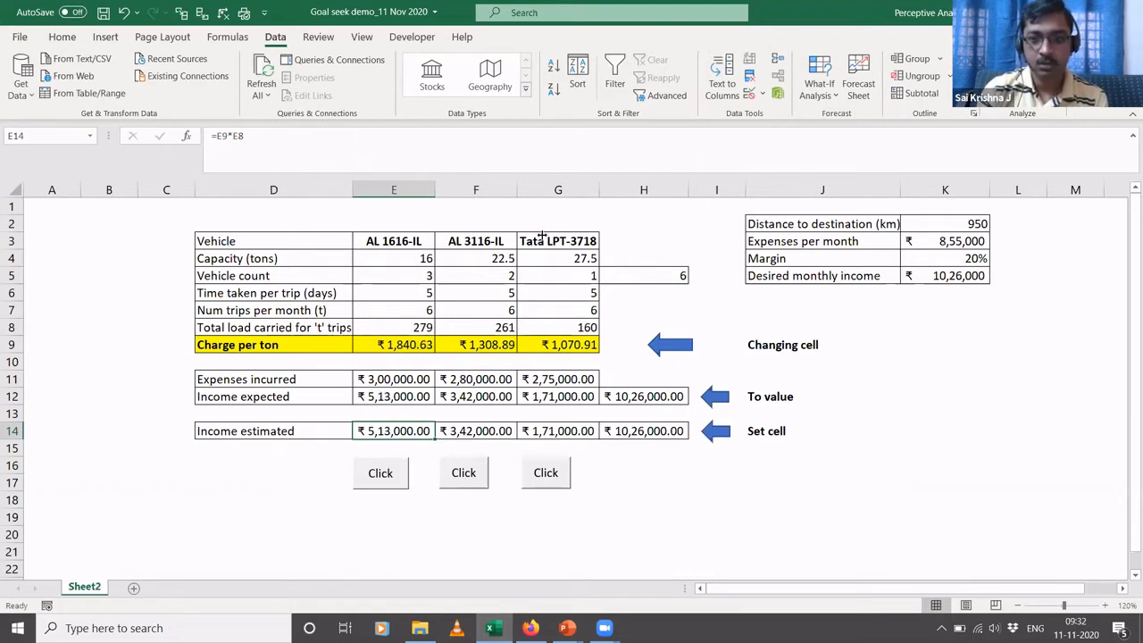
{"action": "left_click", "coordinate": [813, 89]}
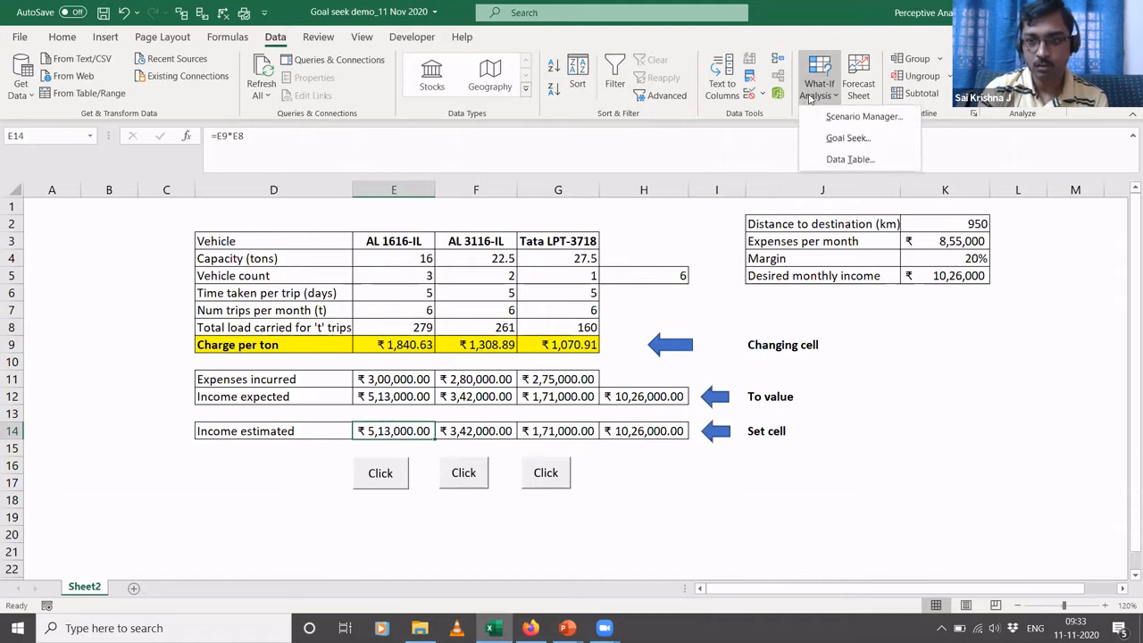
{"action": "left_click", "coordinate": [848, 138]}
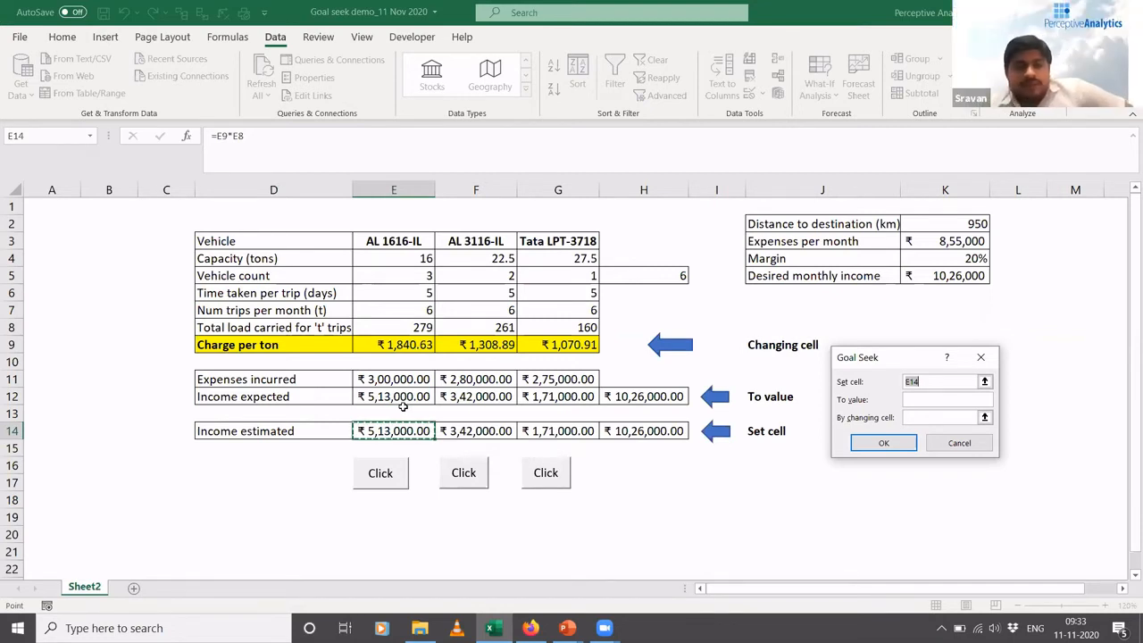
{"action": "left_click", "coordinate": [962, 446]}
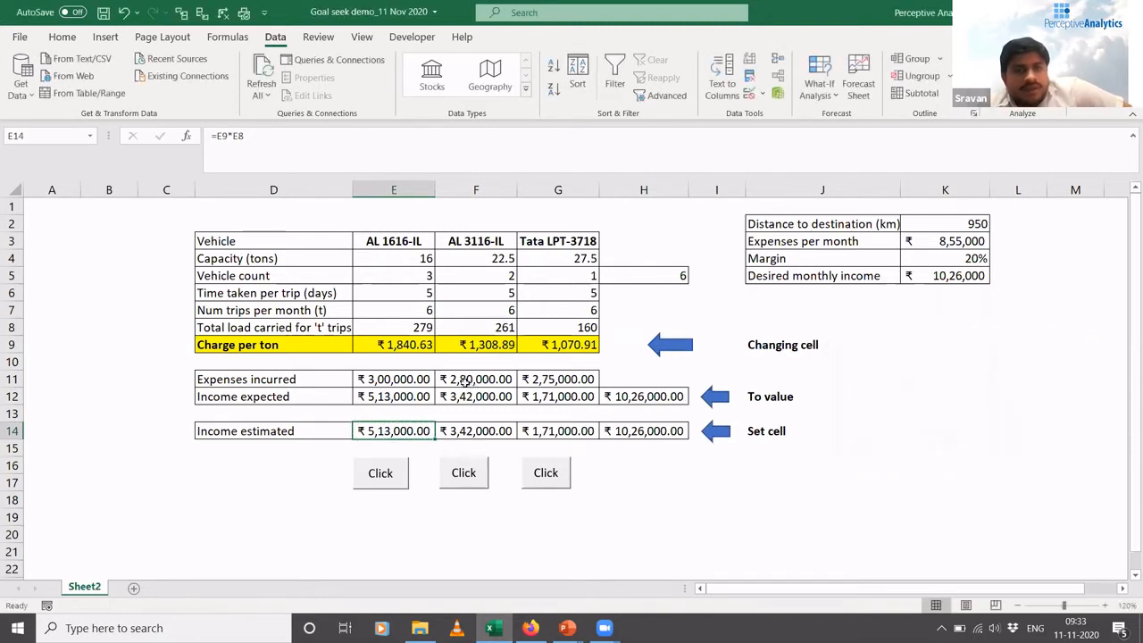
- Trace the AL 1616-IL income expected formula in E12 and inspect the desired monthly income in K5
{"action": "left_click", "coordinate": [399, 396]}
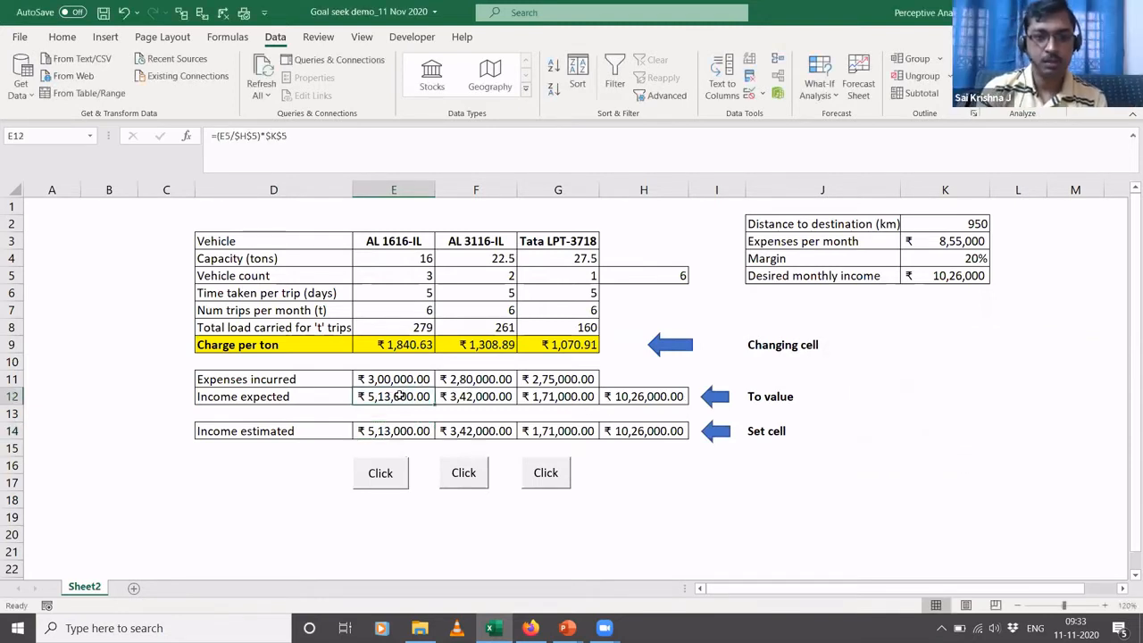
{"action": "left_click", "coordinate": [389, 144]}
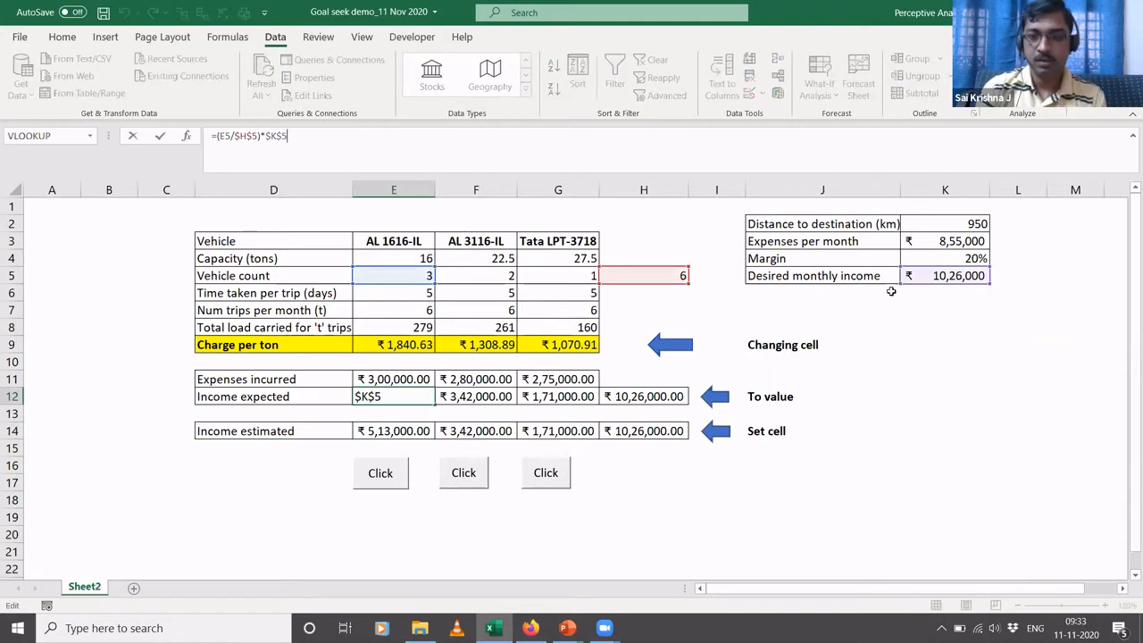
{"action": "key", "text": "Return"}
{"action": "left_click", "coordinate": [945, 278]}
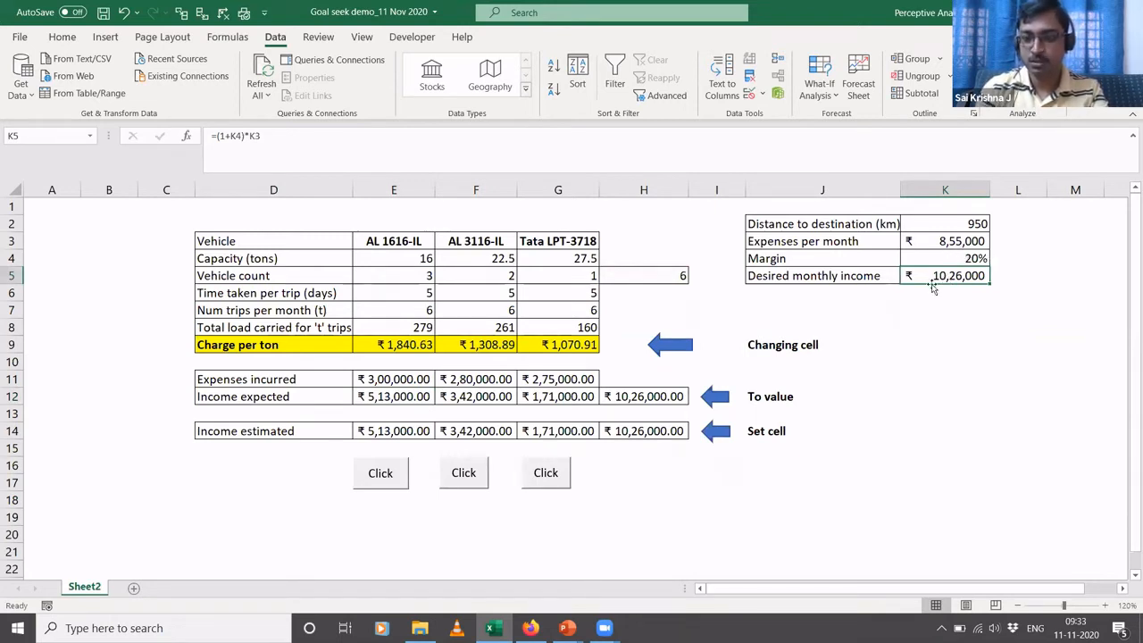
- Set the margin in K4 to 30%
{"action": "left_click", "coordinate": [954, 260]}
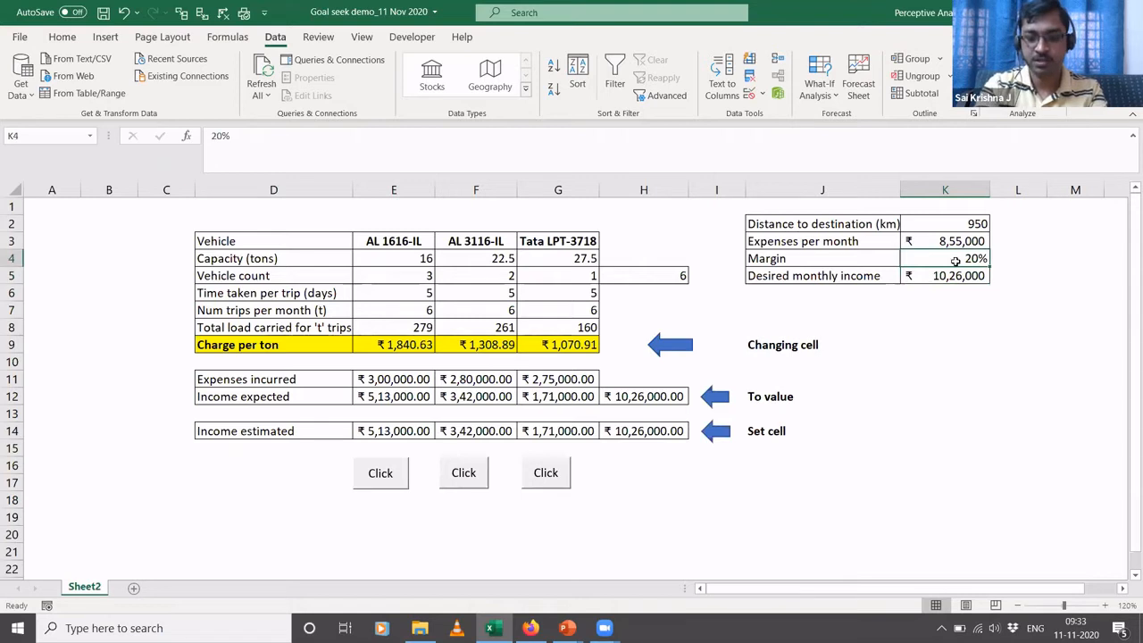
{"action": "type", "text": "30"}
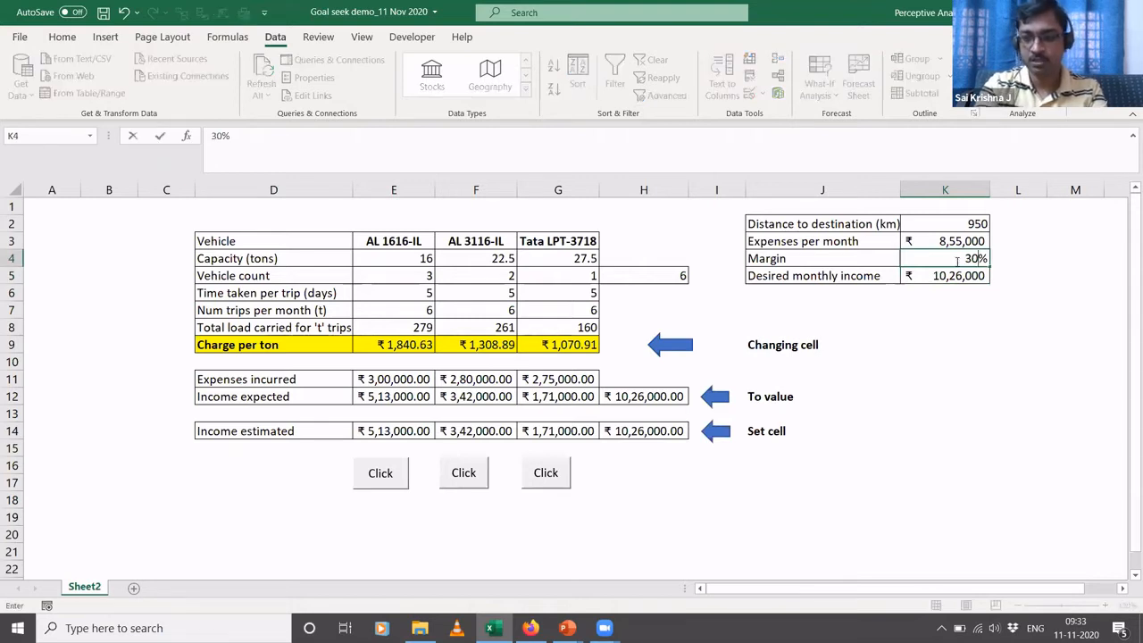
{"action": "key", "text": "Return"}
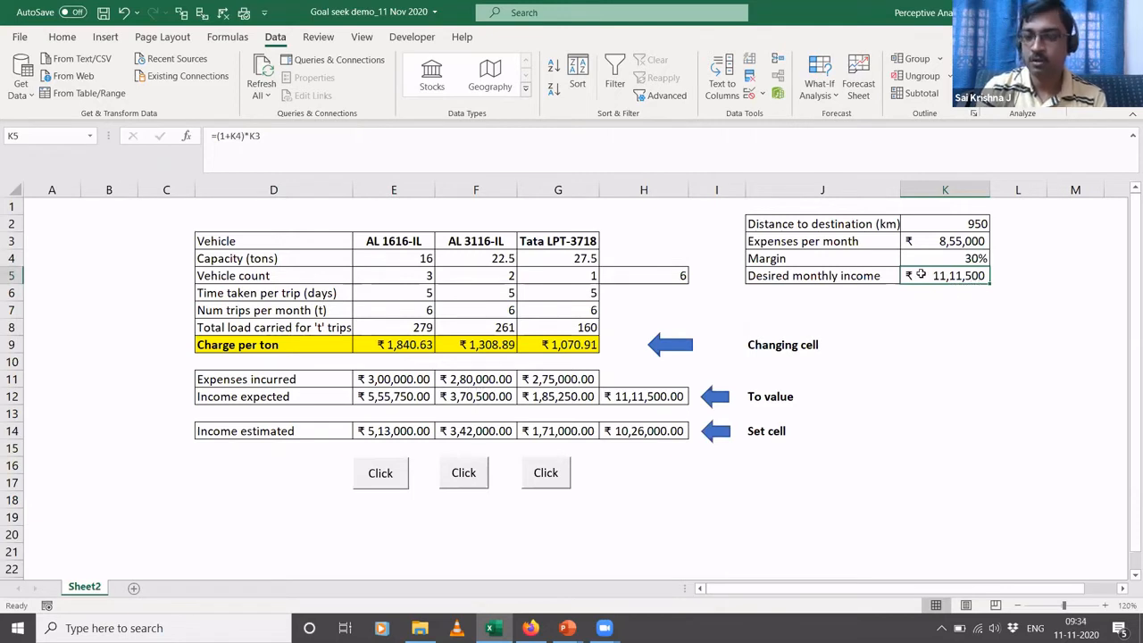
- Review the expenses per month in K3 against the PowerPoint fleet costs slide, plus the desired monthly income in K5 and margin in K4
{"action": "left_click", "coordinate": [943, 245]}
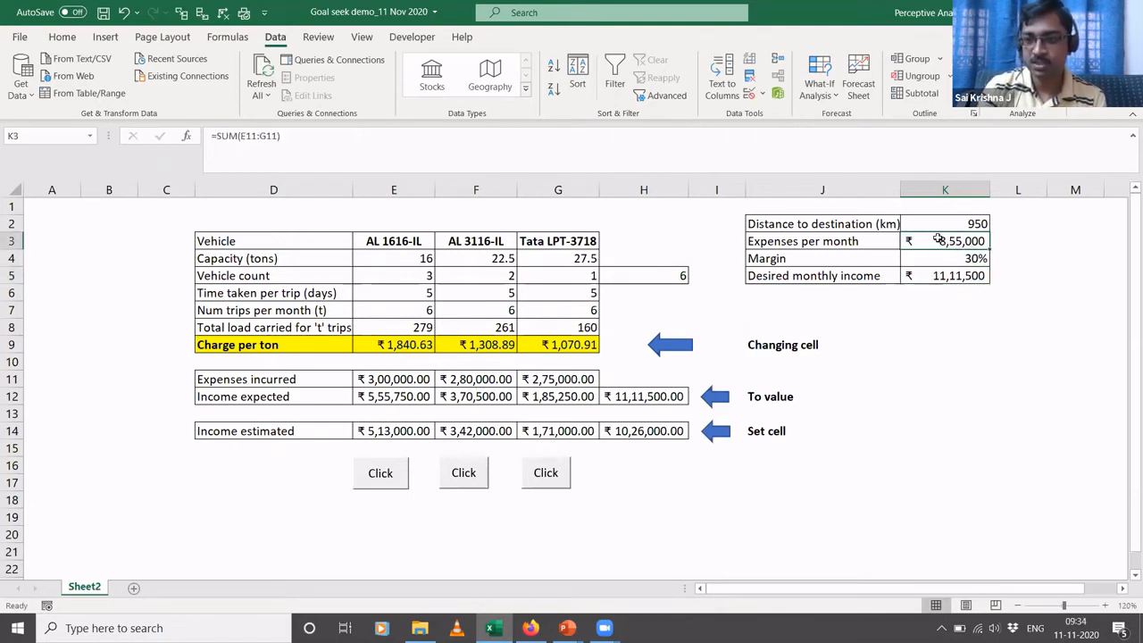
{"action": "key", "text": "alt+Tab"}
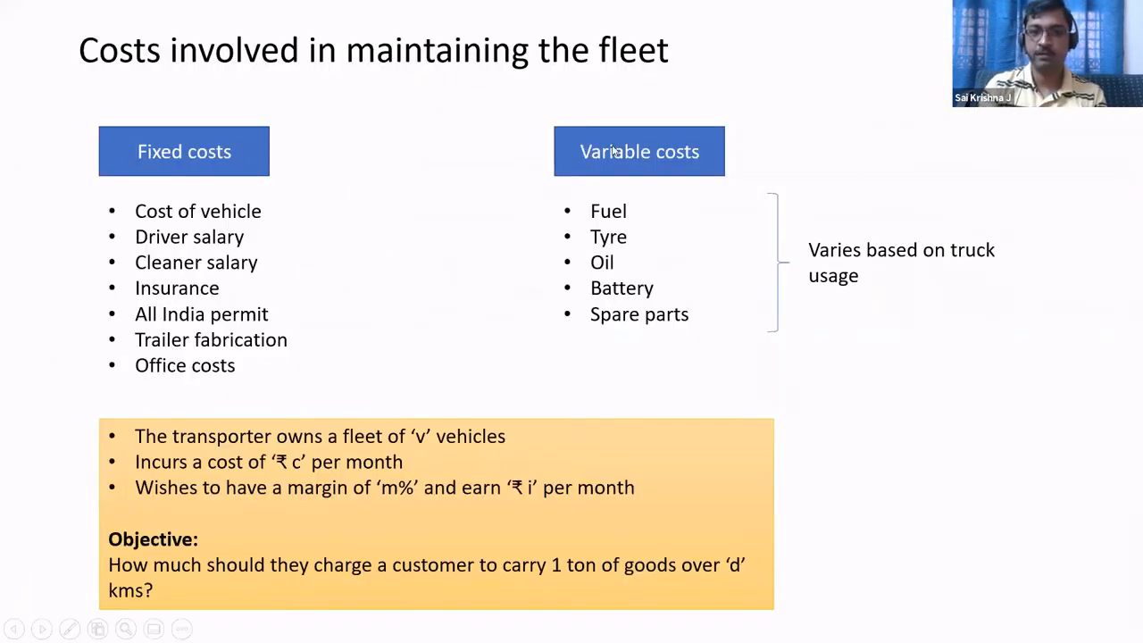
{"action": "key", "text": "alt+Tab"}
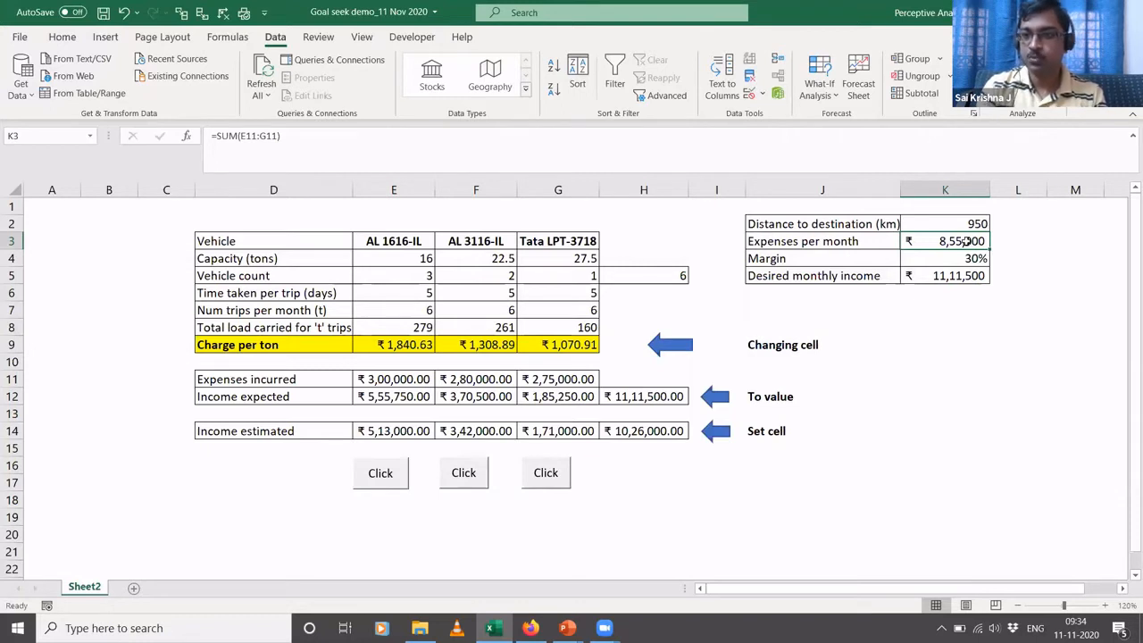
{"action": "left_click", "coordinate": [951, 276]}
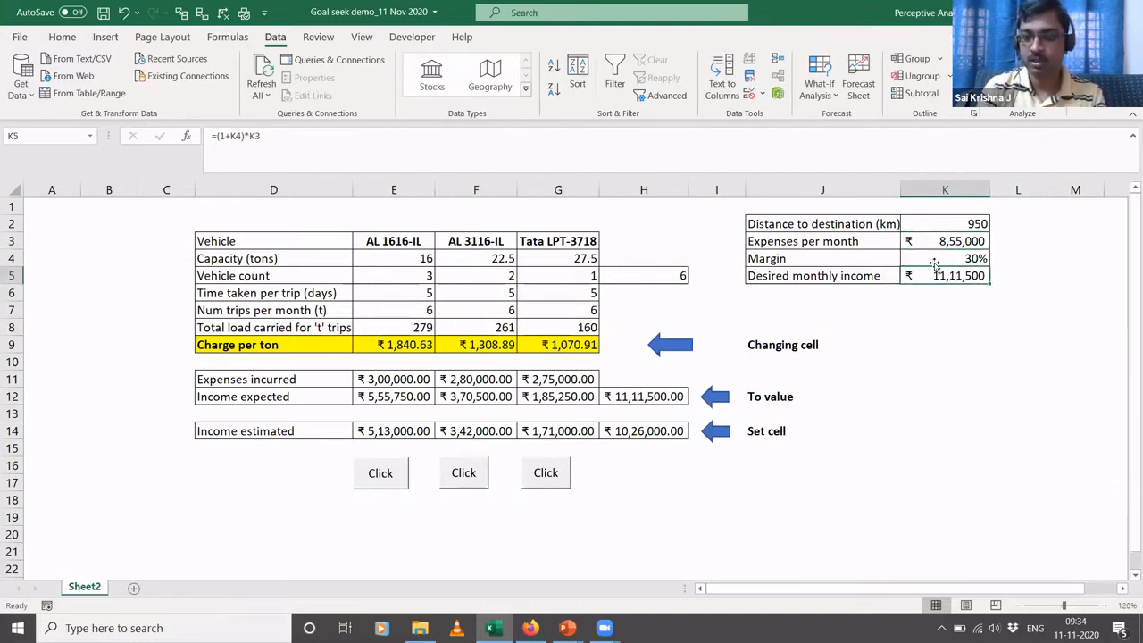
{"action": "left_click", "coordinate": [959, 256]}
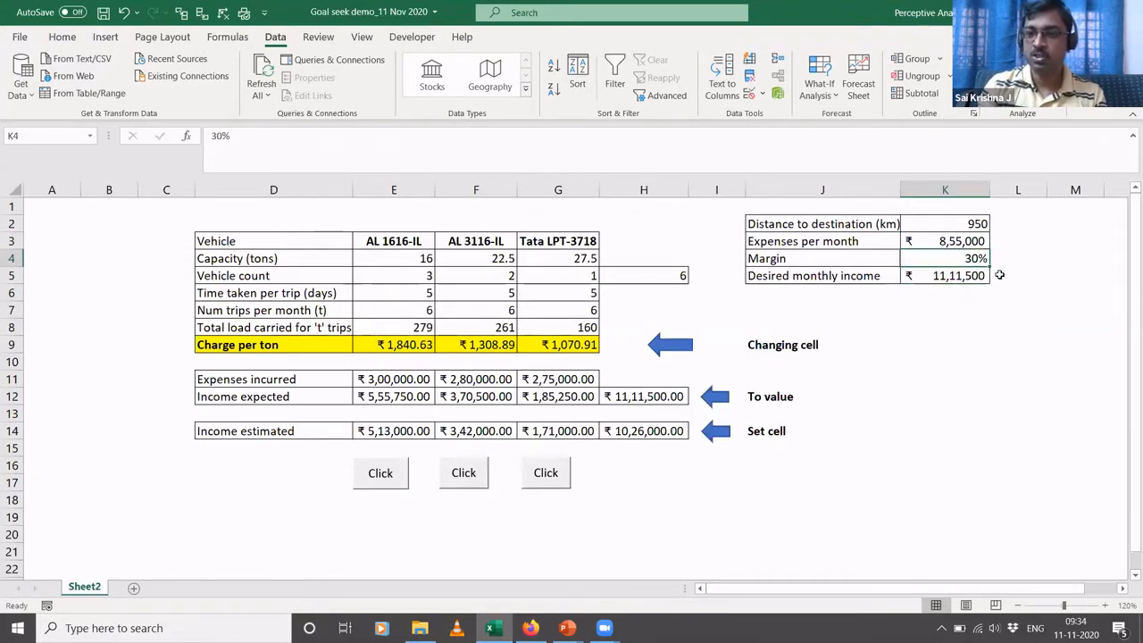
{"action": "left_click", "coordinate": [1000, 275]}
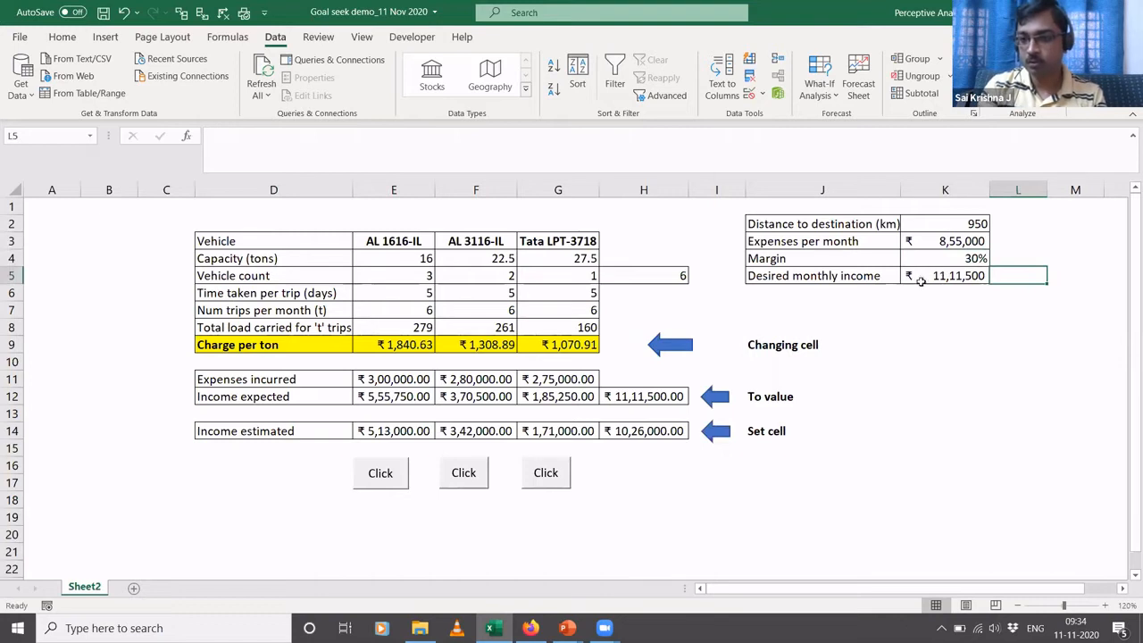
- Set the margin in K4 to 25%
{"action": "left_click", "coordinate": [963, 258]}
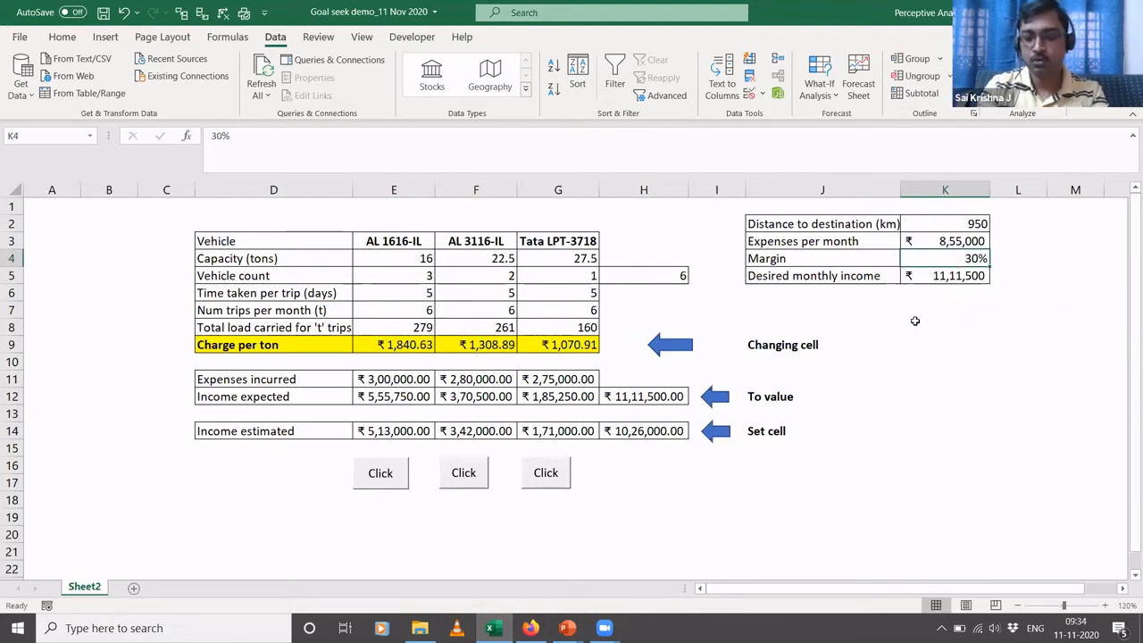
{"action": "type", "text": "25"}
{"action": "key", "text": "Return"}
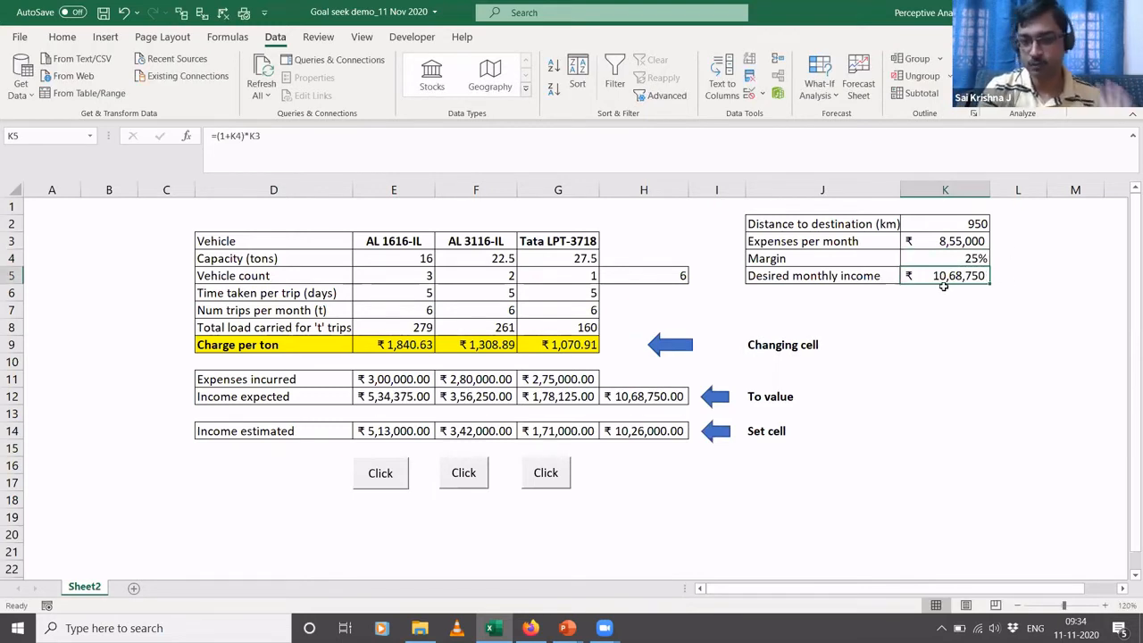
- Check how the desired monthly income in K5 feeds the AL 1616-IL income expected formula in E12
{"action": "left_click", "coordinate": [320, 392]}
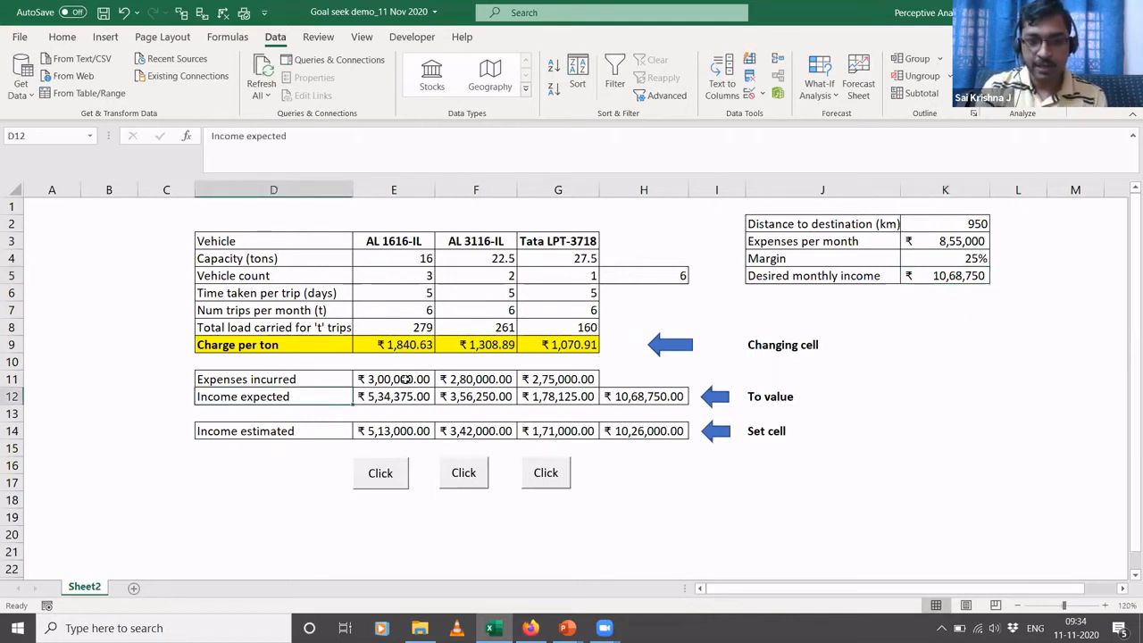
{"action": "left_click", "coordinate": [942, 275]}
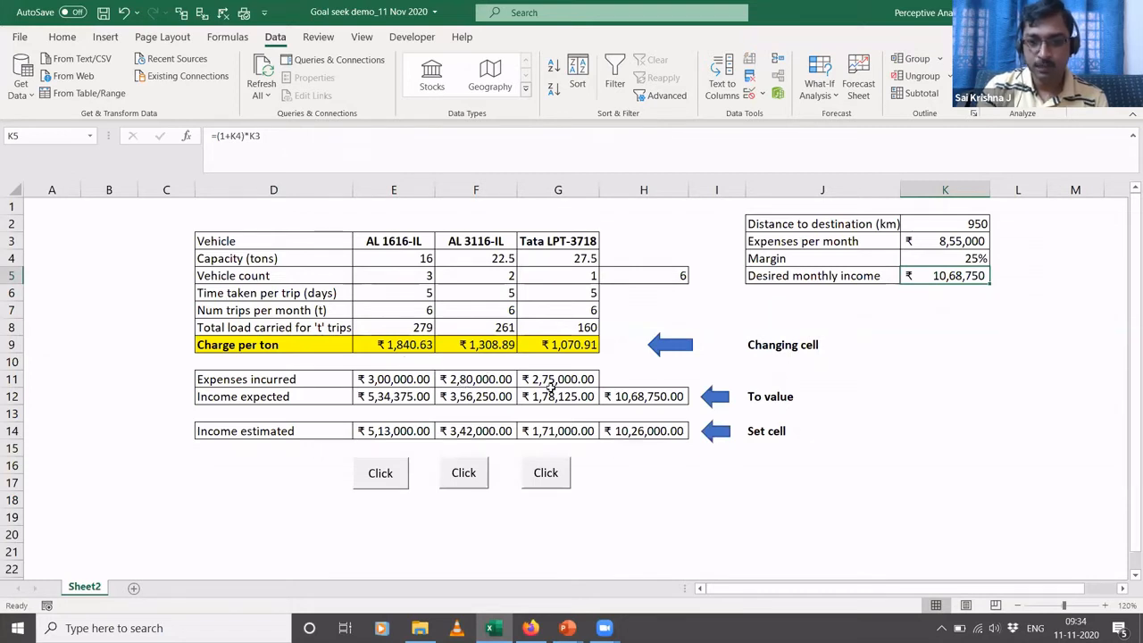
{"action": "left_click", "coordinate": [388, 393]}
{"action": "left_click", "coordinate": [444, 135]}
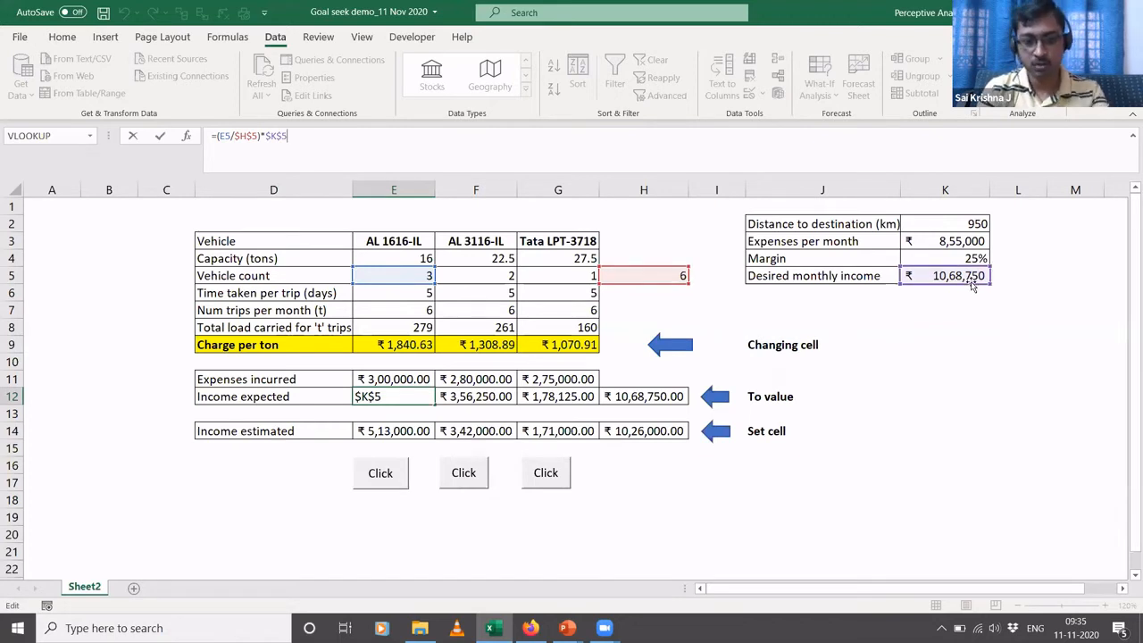
{"action": "key", "text": "ctrl+Return"}
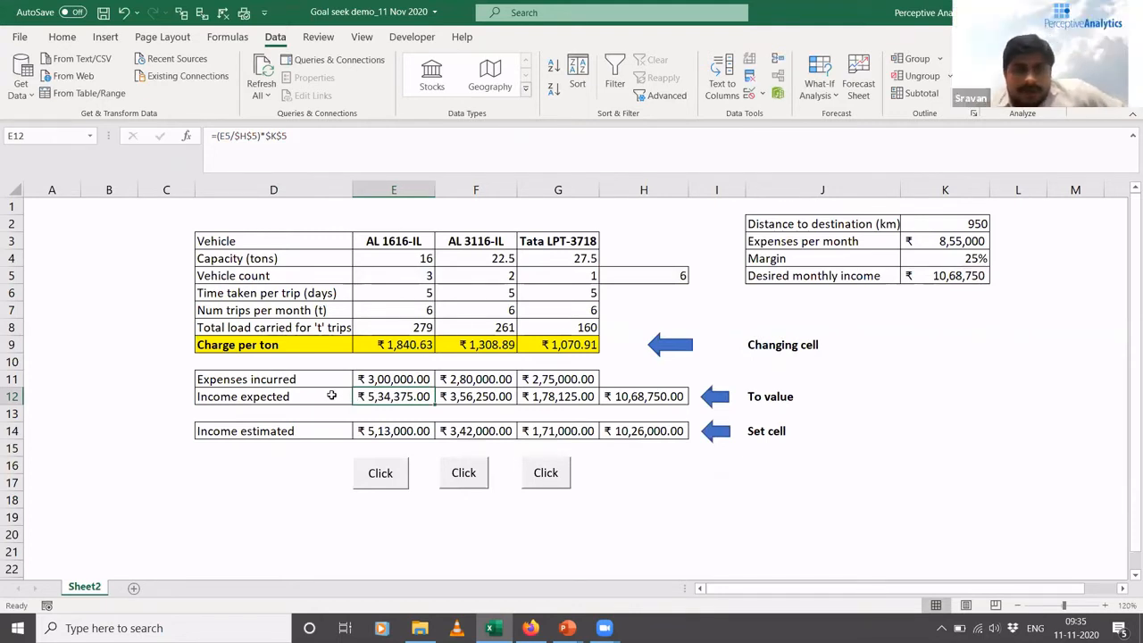
- Trace the cells referenced by the income estimated formulas for AL 1616-IL in E14 and AL 3116-IL in F14
{"action": "left_click", "coordinate": [410, 430]}
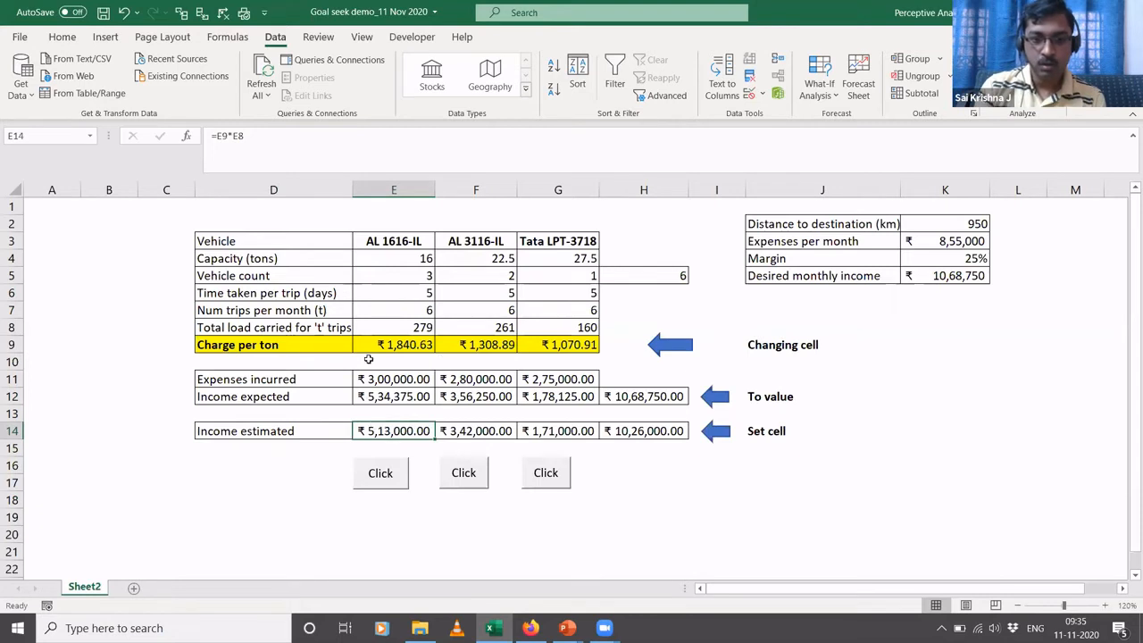
{"action": "left_click", "coordinate": [444, 157]}
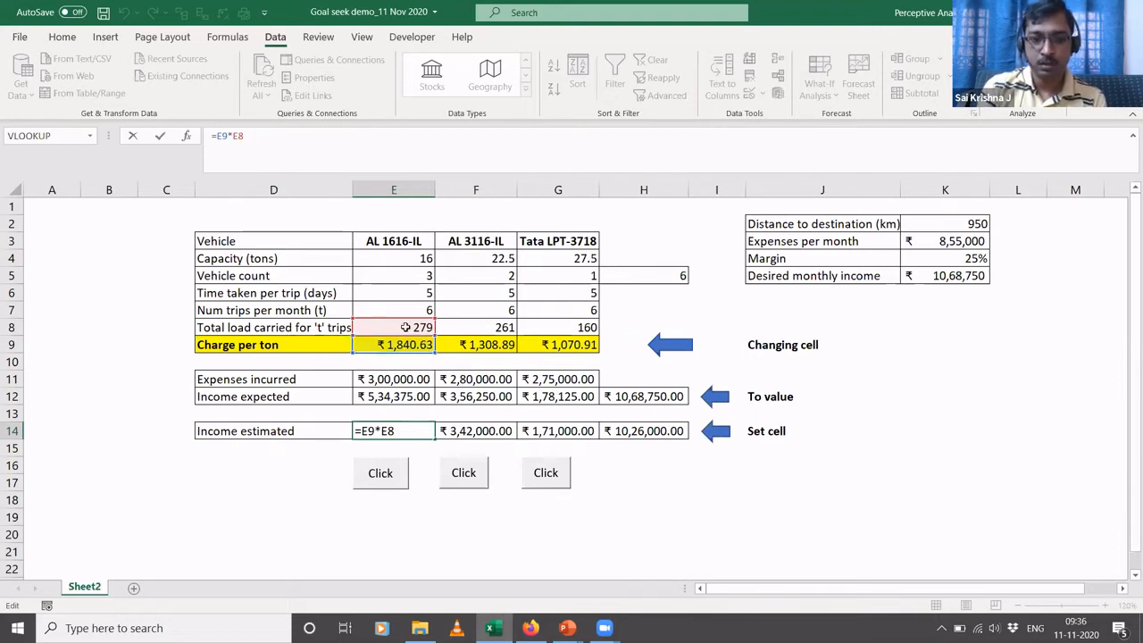
{"action": "key", "text": "ctrl+Return"}
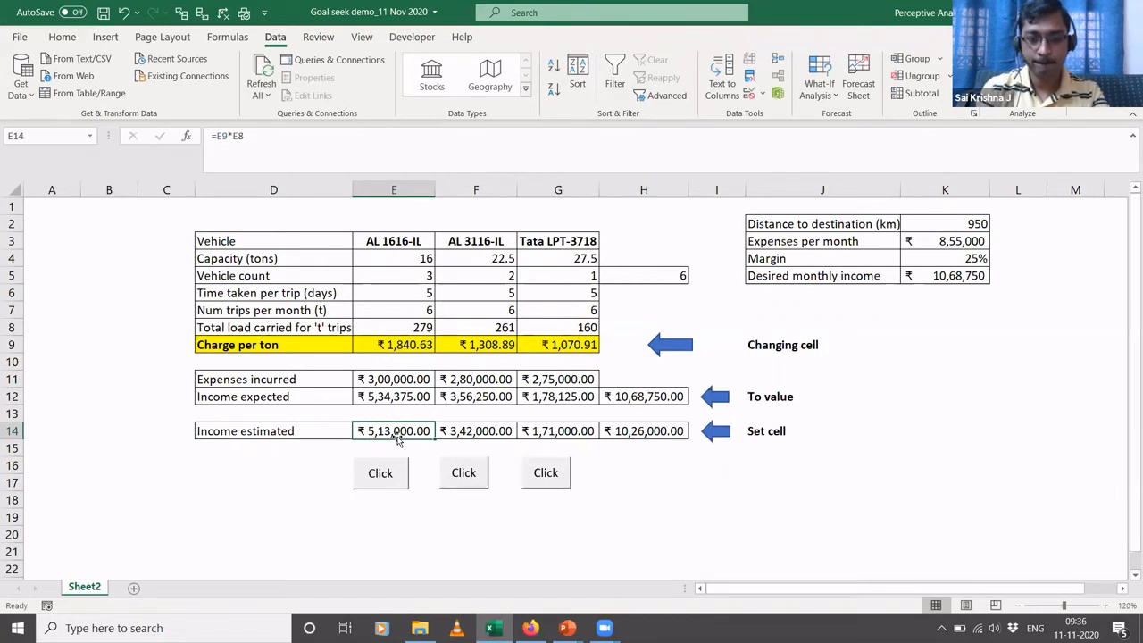
{"action": "left_click", "coordinate": [455, 435]}
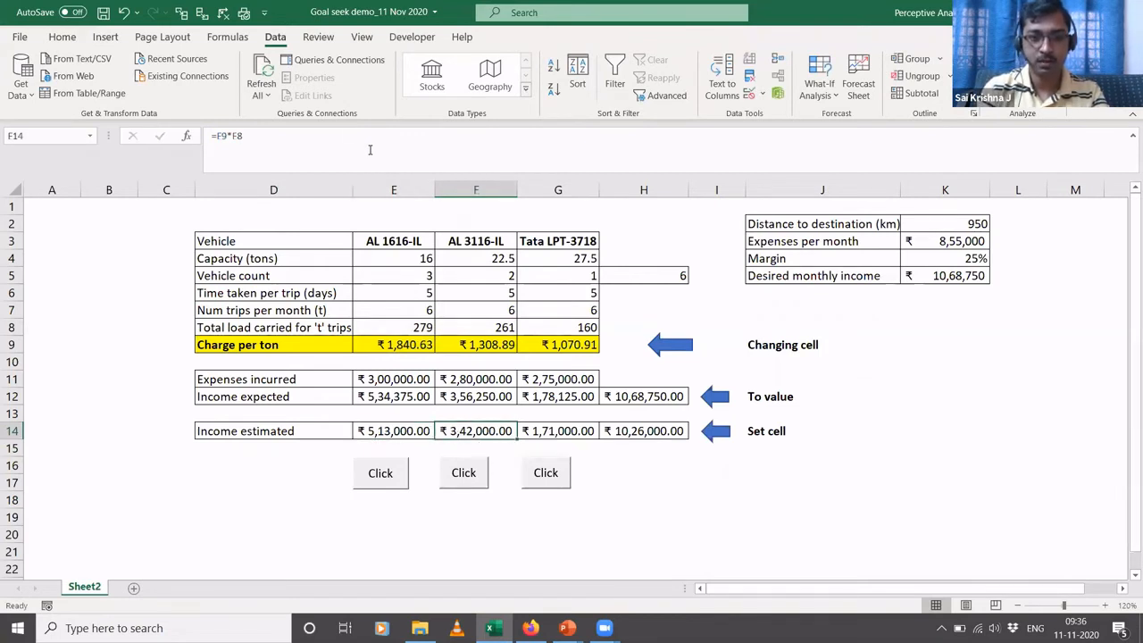
{"action": "left_click", "coordinate": [369, 150]}
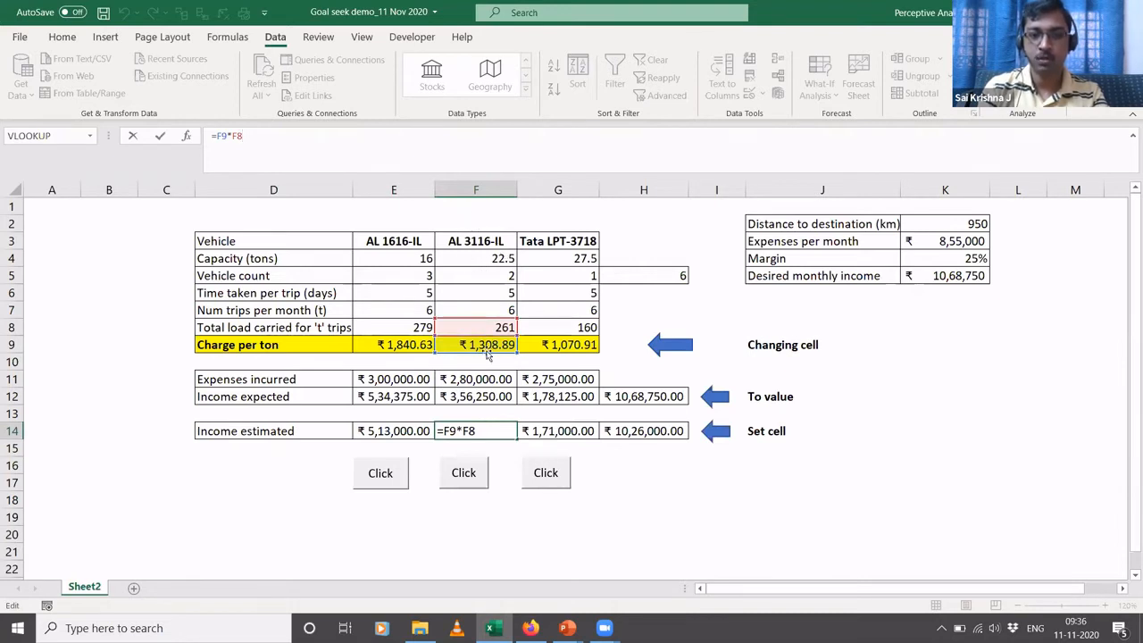
{"action": "key", "text": "ctrl+Return"}
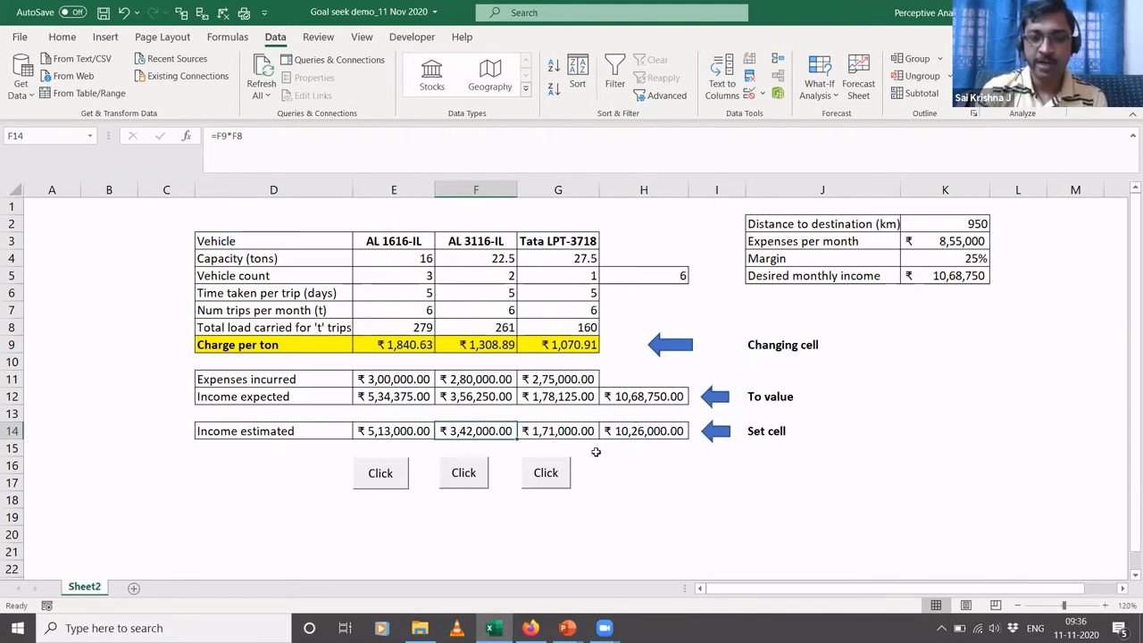
- Set up a Goal Seek for AL 1616-IL with E14 as the set cell and E9 as the changing cell
{"action": "left_click", "coordinate": [362, 342]}
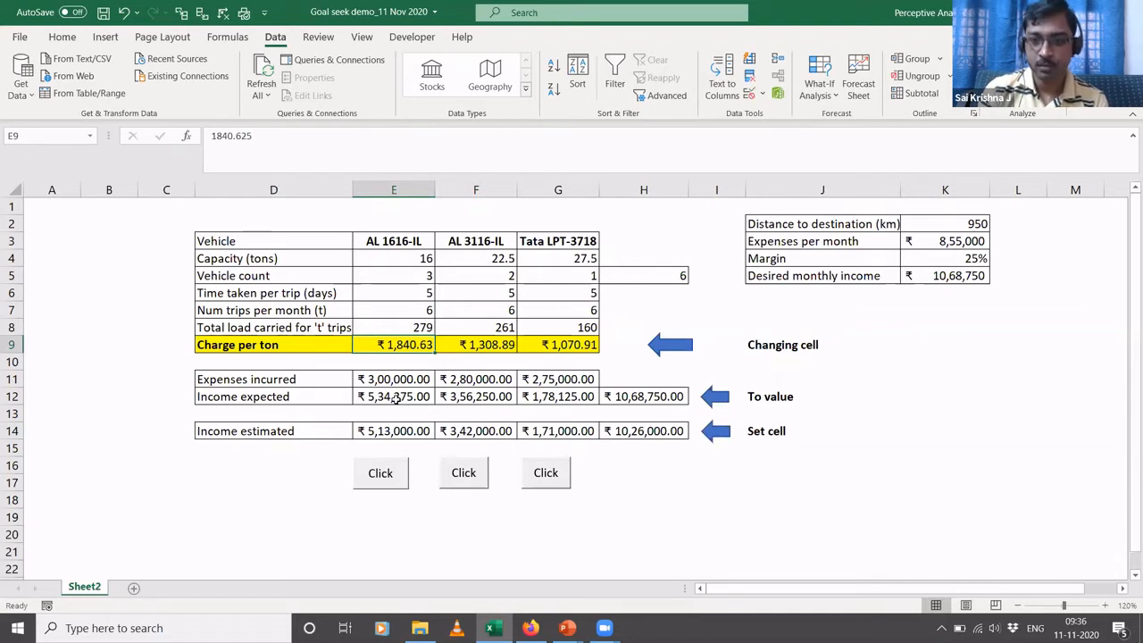
{"action": "left_click", "coordinate": [827, 96]}
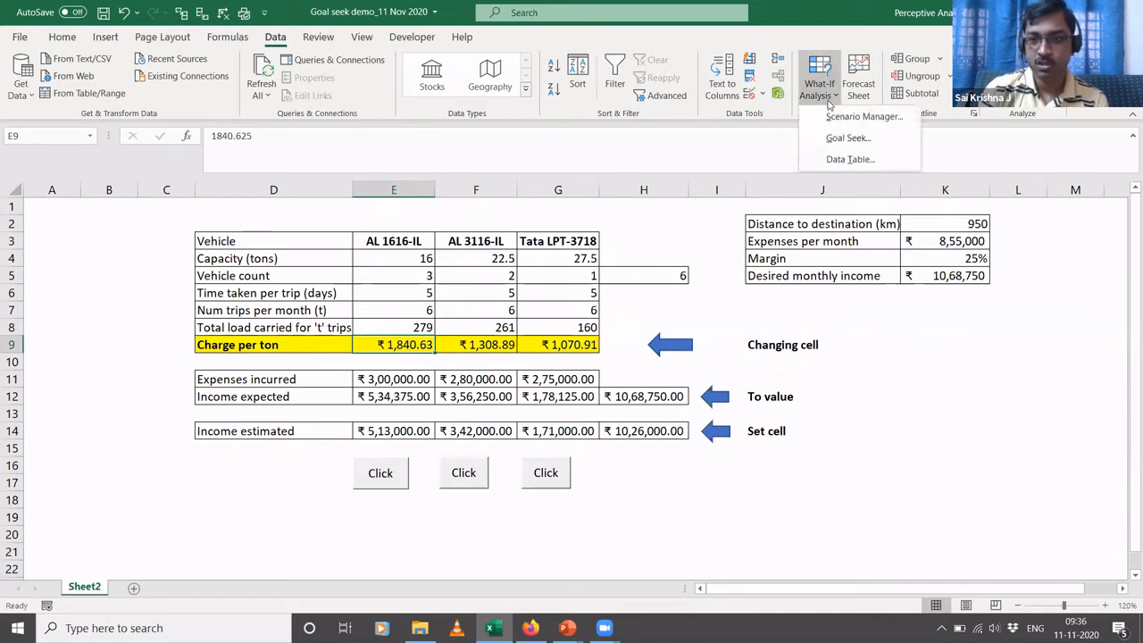
{"action": "left_click", "coordinate": [847, 141]}
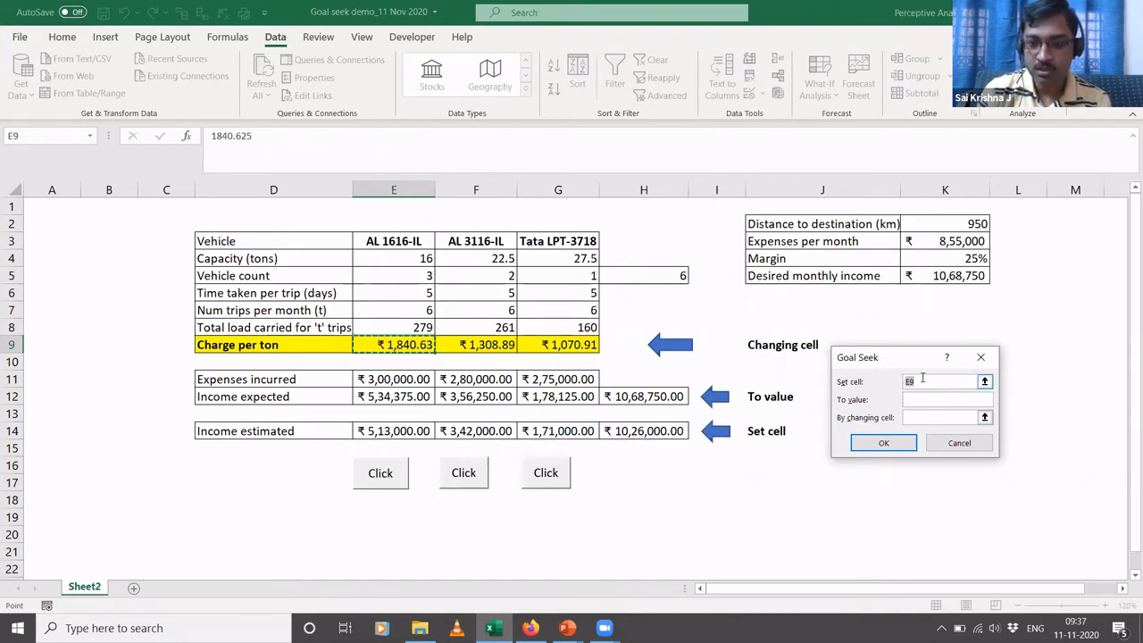
{"action": "left_click", "coordinate": [984, 382]}
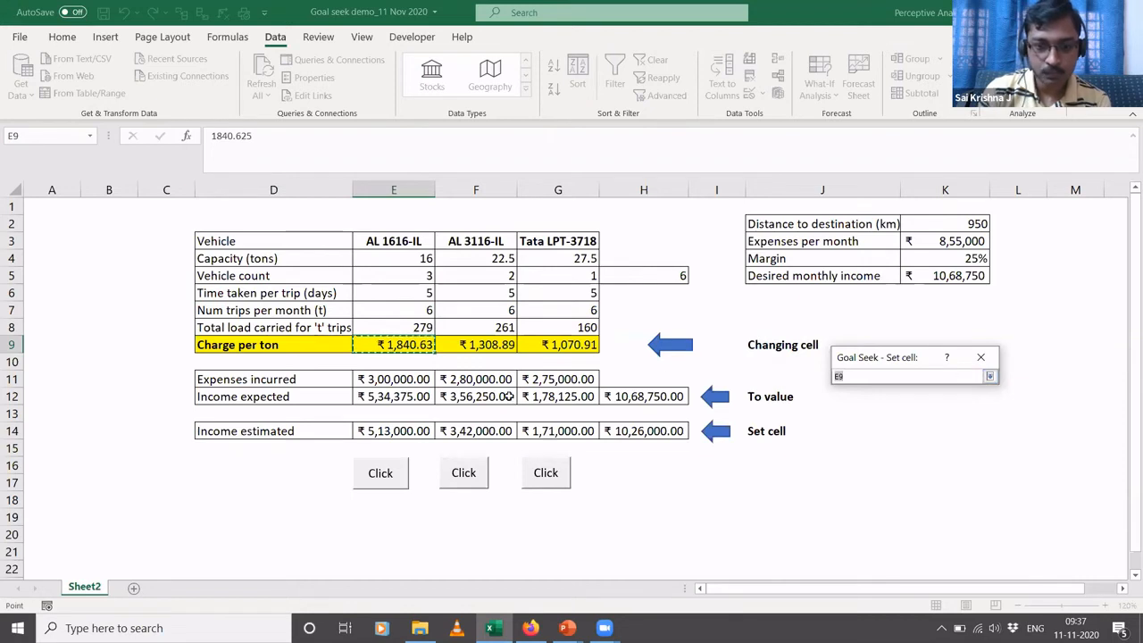
{"action": "left_click", "coordinate": [400, 430]}
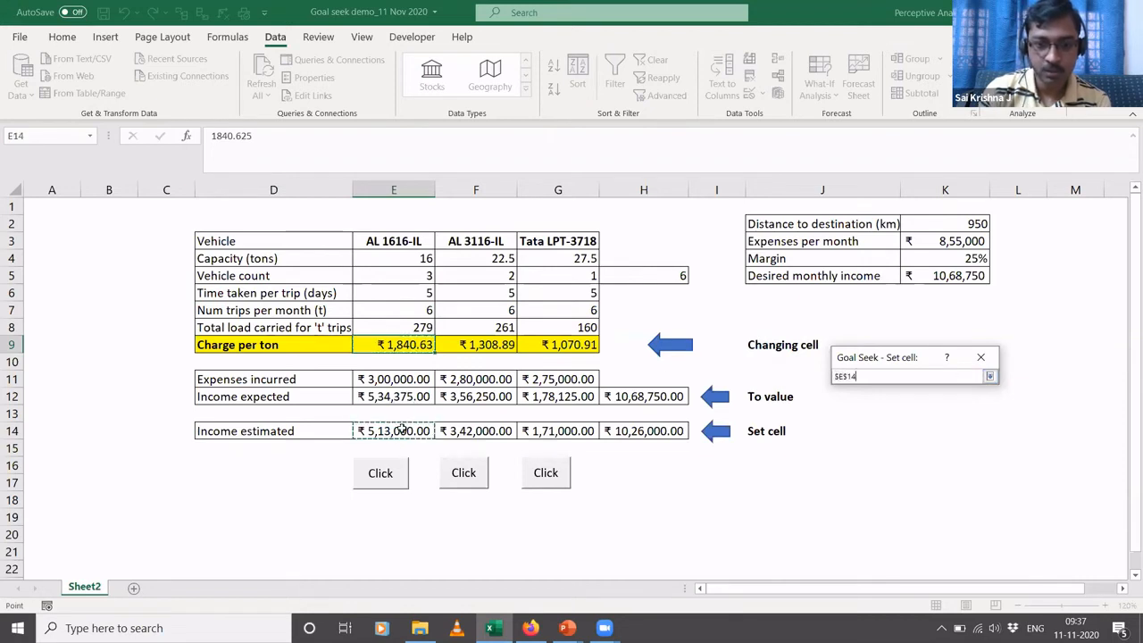
{"action": "left_click", "coordinate": [988, 376]}
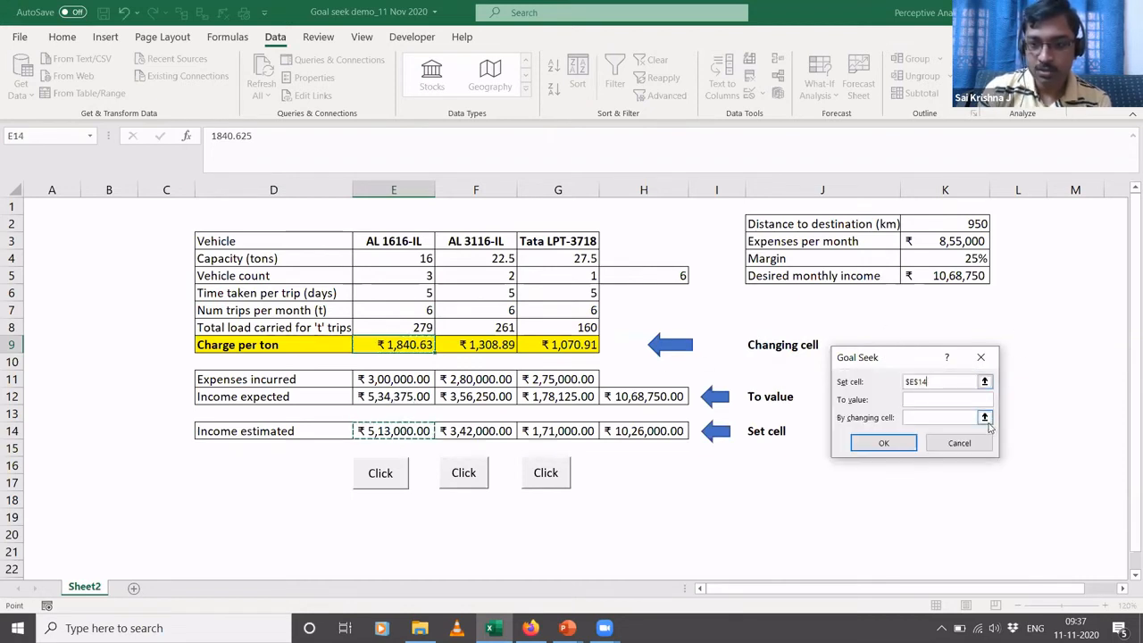
{"action": "left_click", "coordinate": [985, 416]}
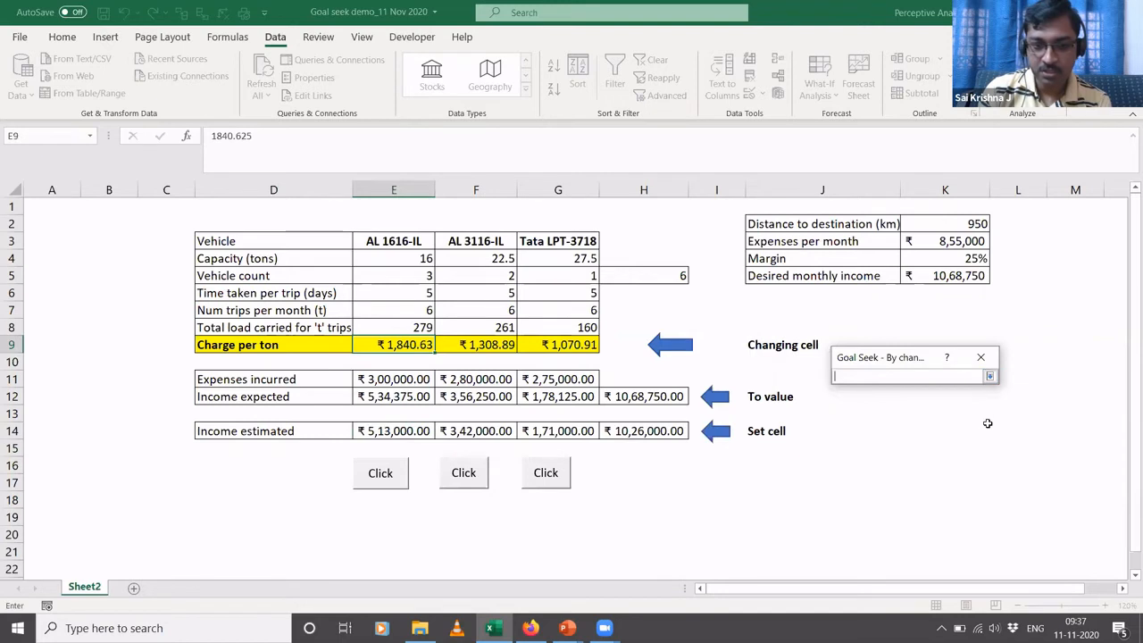
{"action": "left_click", "coordinate": [419, 345]}
{"action": "left_click", "coordinate": [989, 375]}
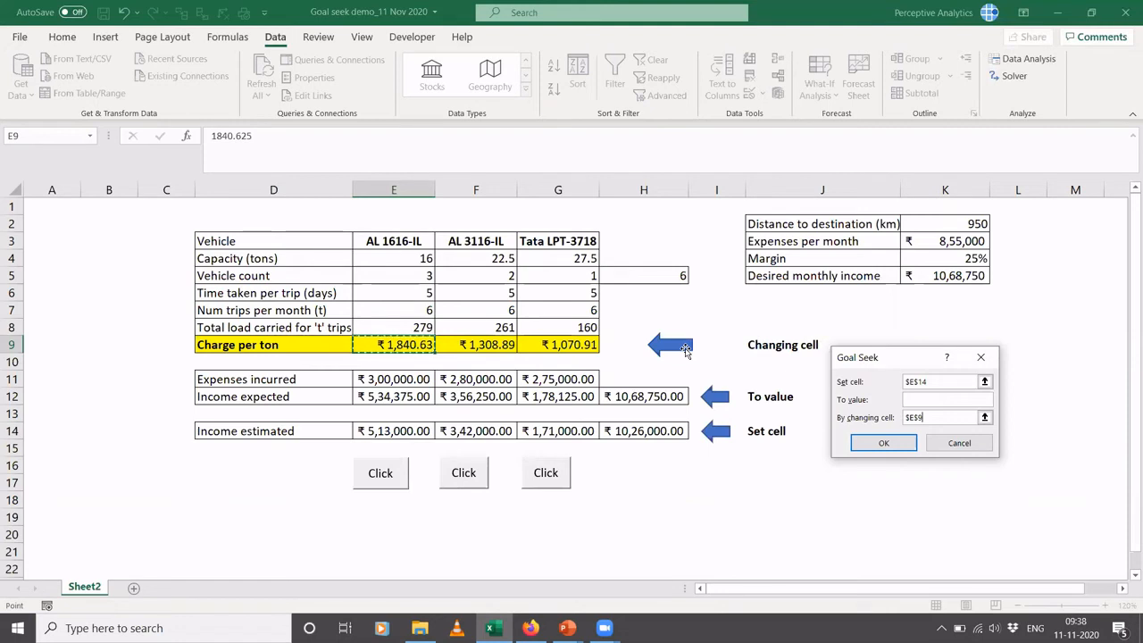
- Try to start a formula with "=" as the Goal Seek target value, clear it and cancel the Goal Seek
{"action": "left_click", "coordinate": [936, 402]}
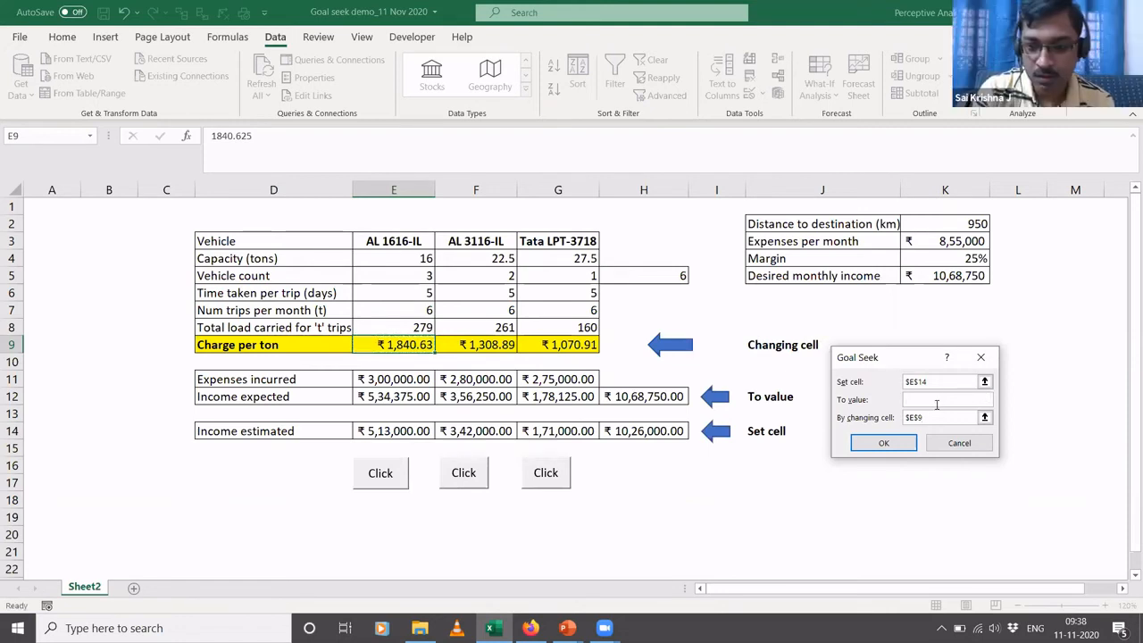
{"action": "type", "text": "="}
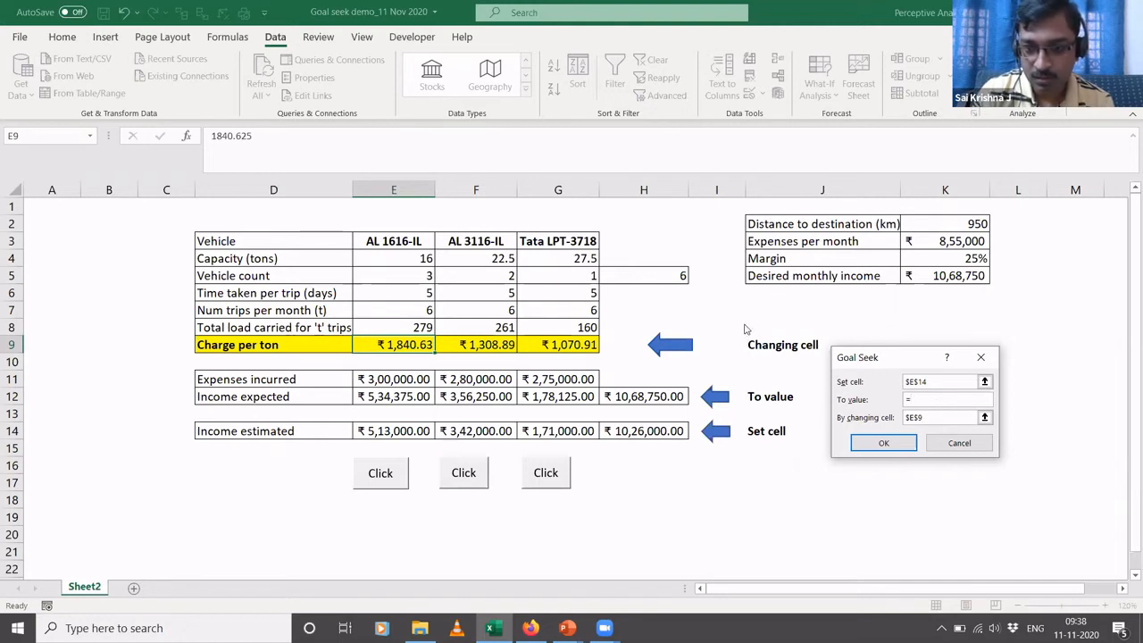
{"action": "key", "text": "BackSpace"}
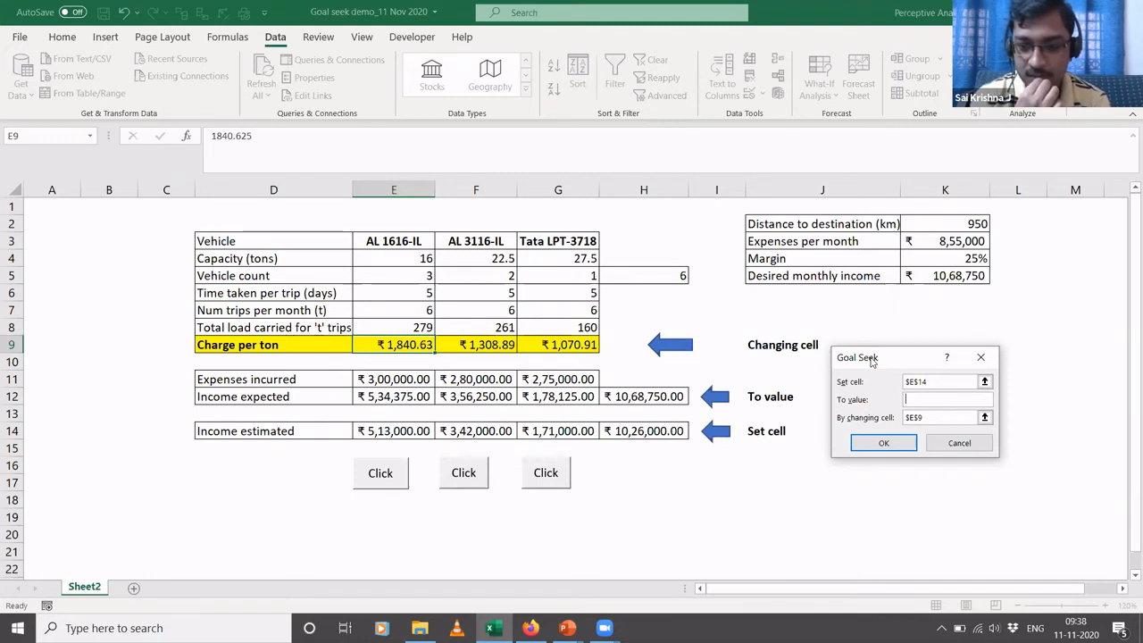
{"action": "left_click", "coordinate": [976, 452]}
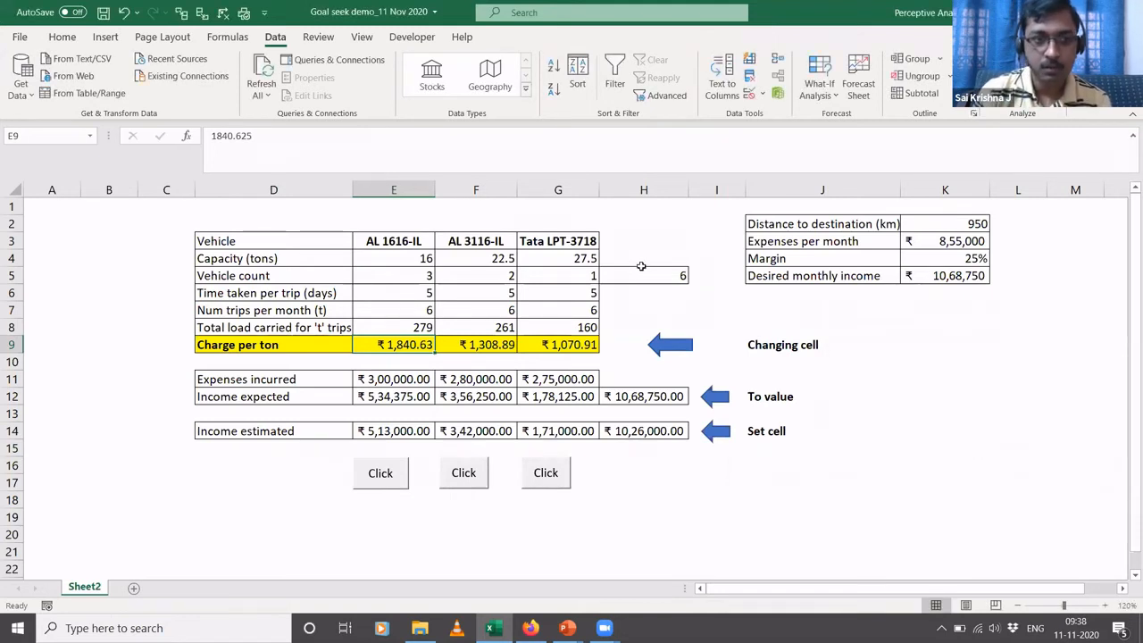
- Step into Macro1 from the workbook's macro list to open its Goal Seek code in the Visual Basic editor
{"action": "left_click", "coordinate": [413, 37]}
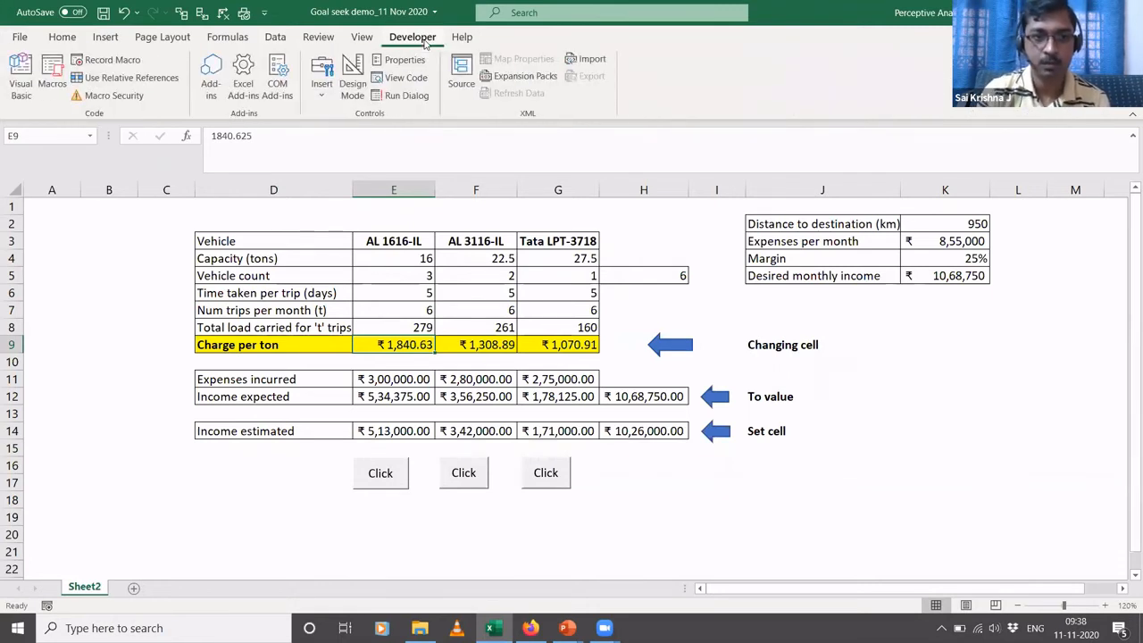
{"action": "left_click", "coordinate": [50, 77]}
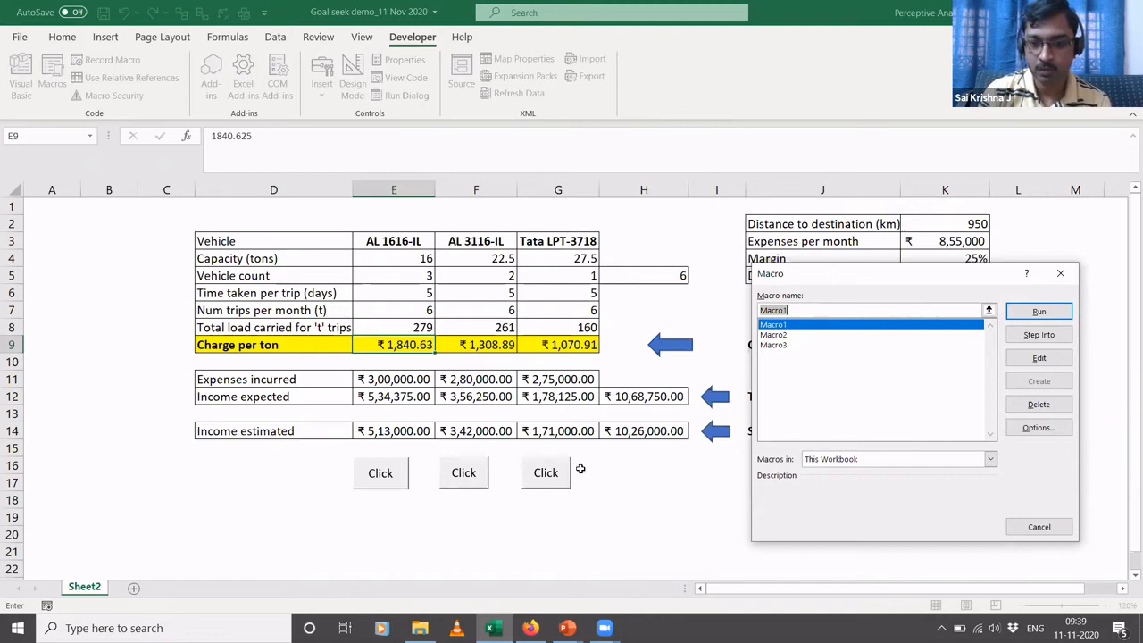
{"action": "left_click", "coordinate": [1038, 335]}
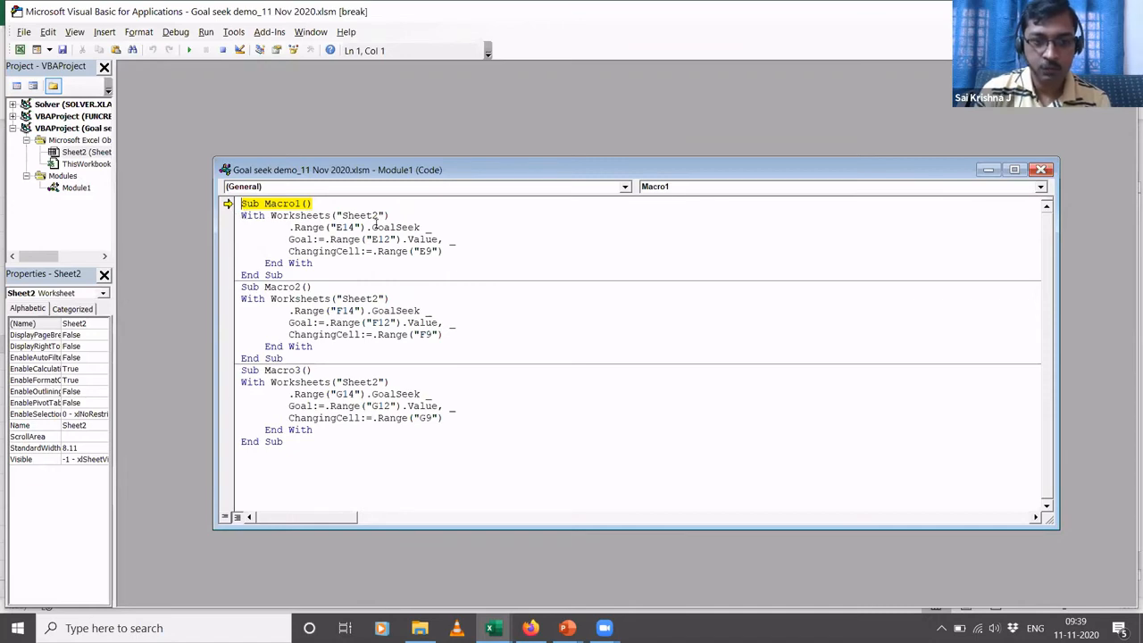
- Compare Macro1's set cell, goal and changing cell references in the VBA code with E14, E12 and E9 on Sheet2
{"action": "key", "text": "alt+Tab"}
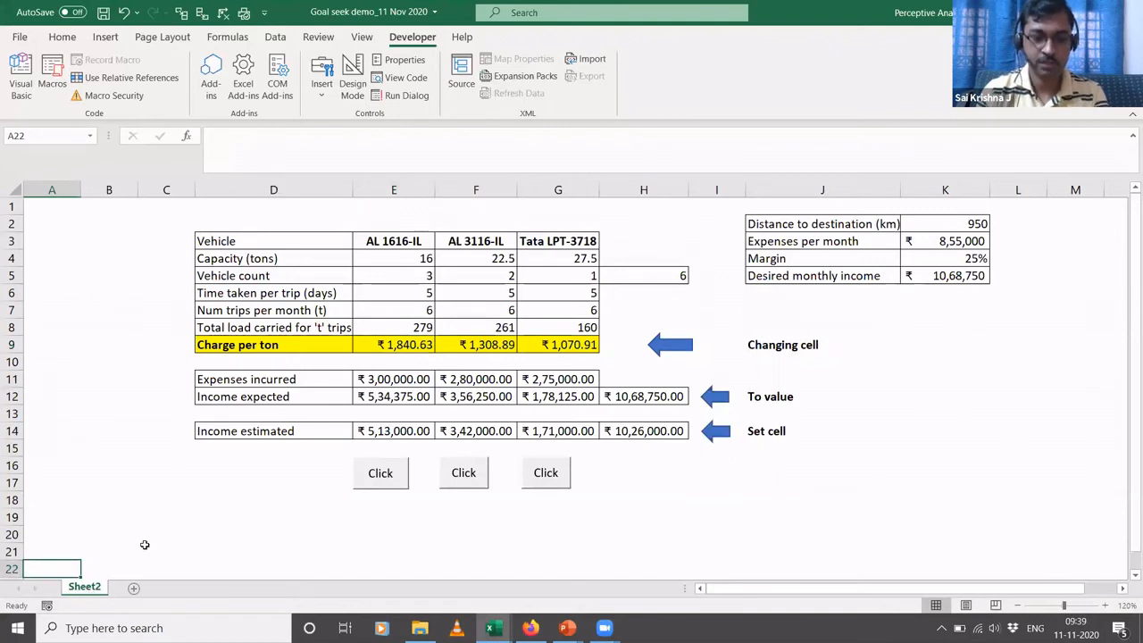
{"action": "left_click", "coordinate": [380, 472]}
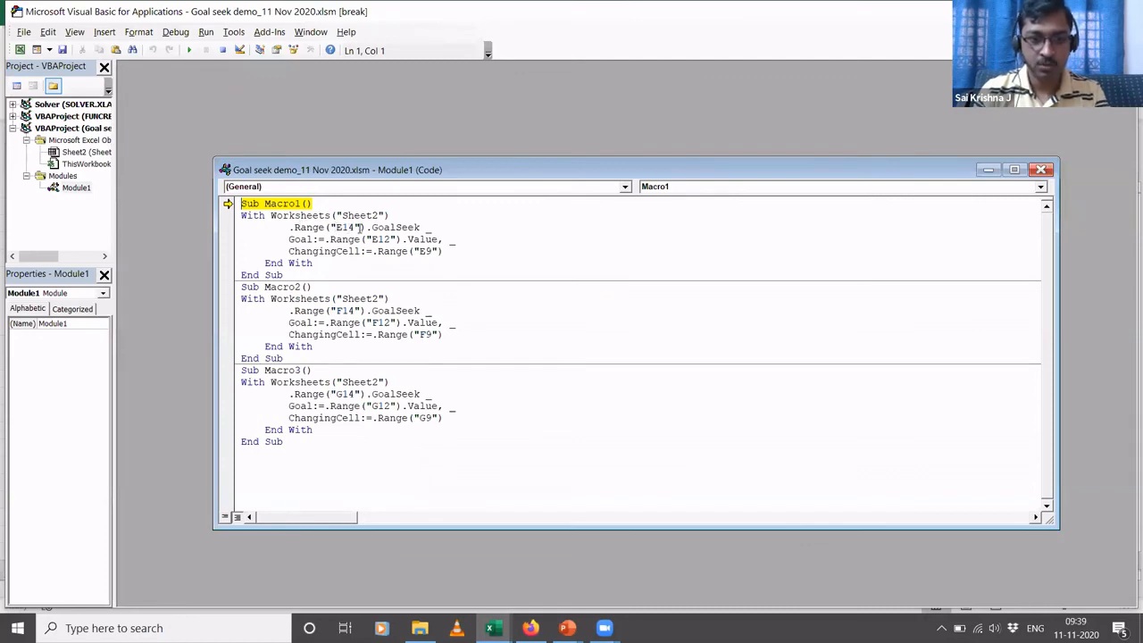
{"action": "key", "text": "alt+Tab"}
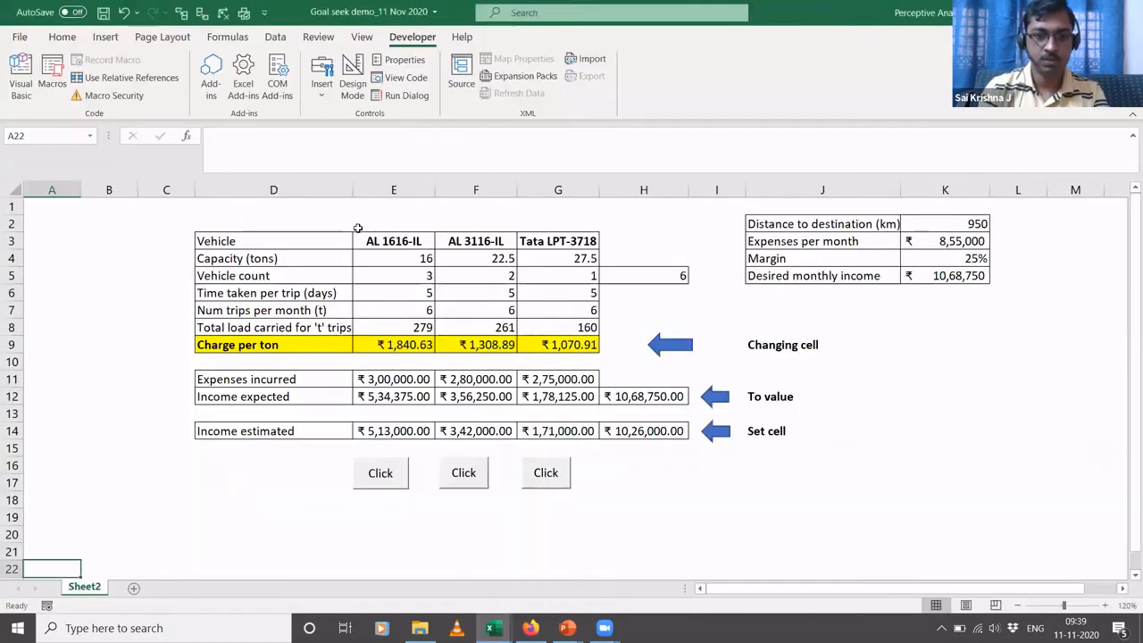
{"action": "left_click", "coordinate": [382, 432]}
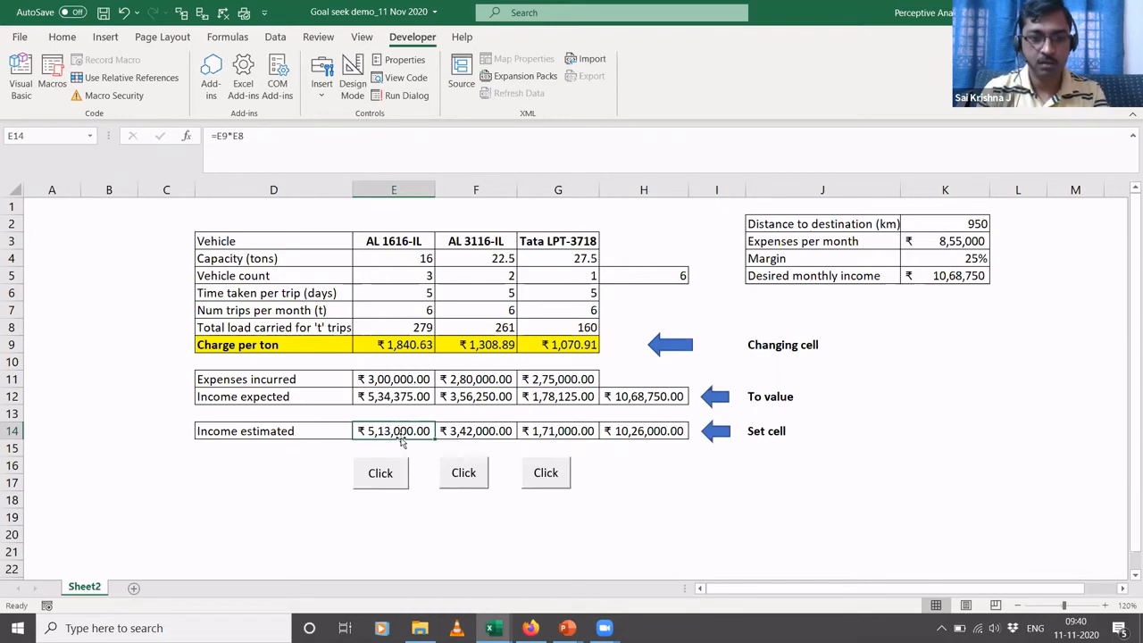
{"action": "left_click", "coordinate": [381, 473]}
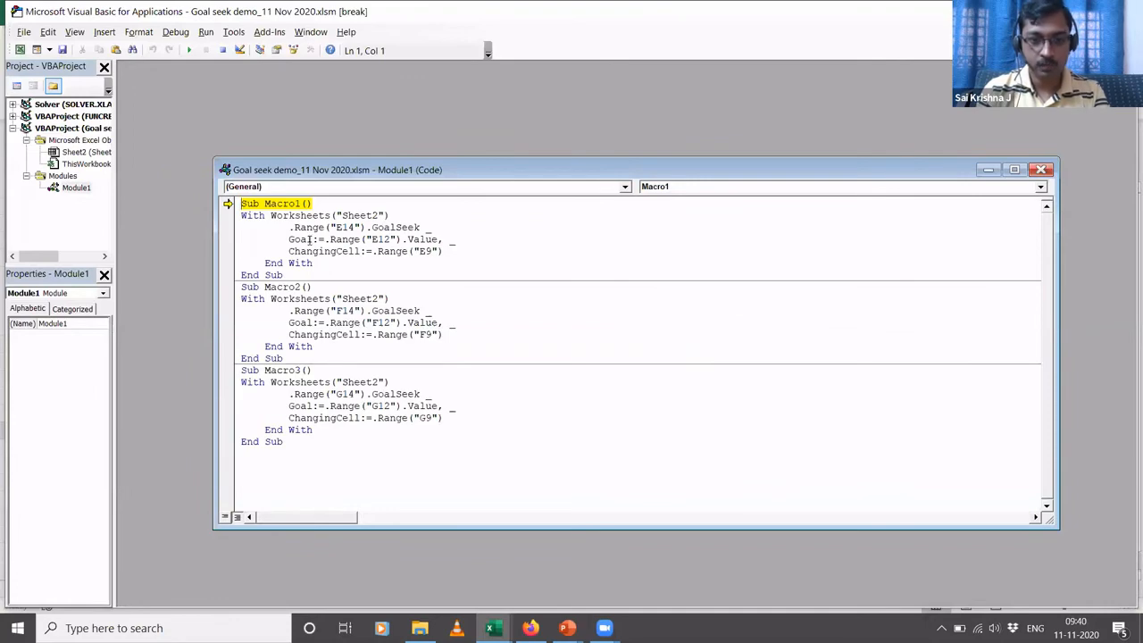
{"action": "key", "text": "alt+F11"}
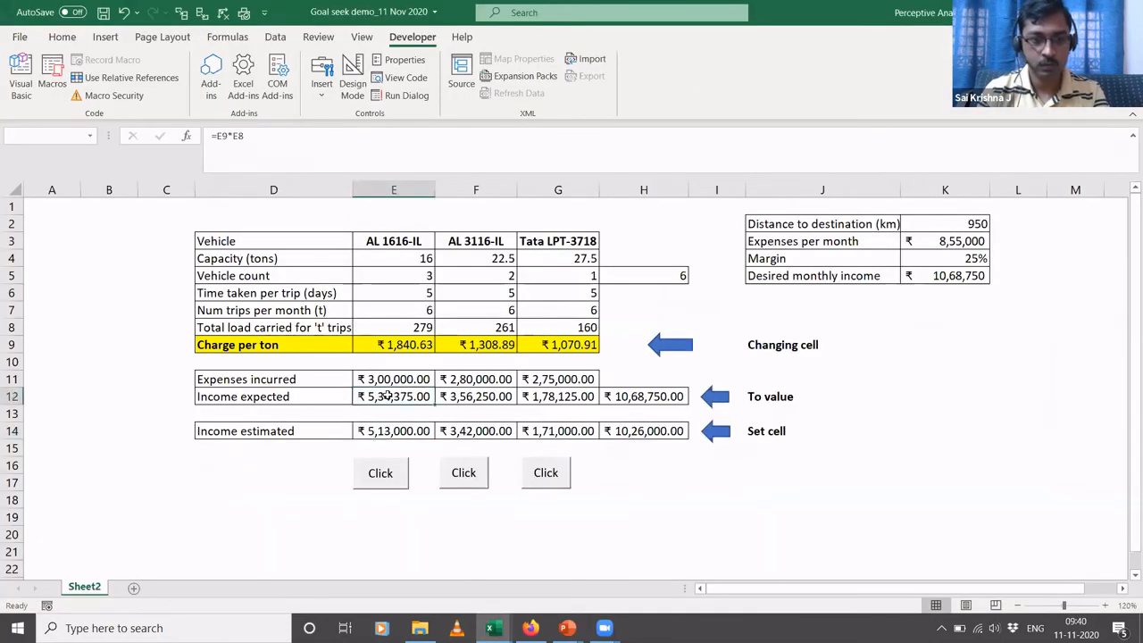
{"action": "left_click", "coordinate": [388, 396]}
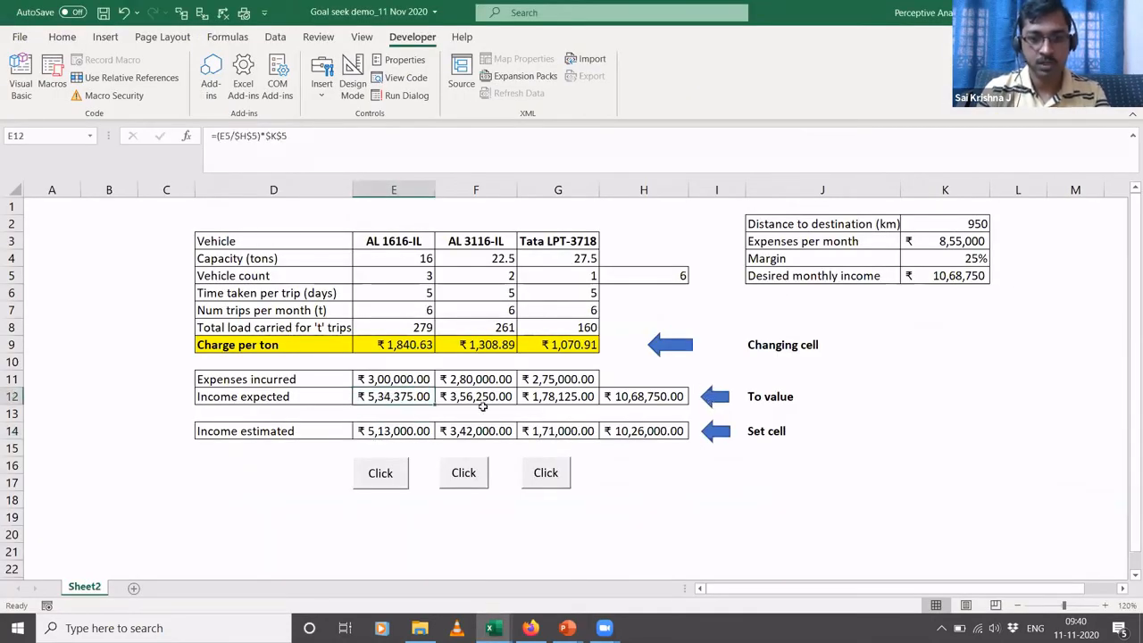
{"action": "key", "text": "alt+F11"}
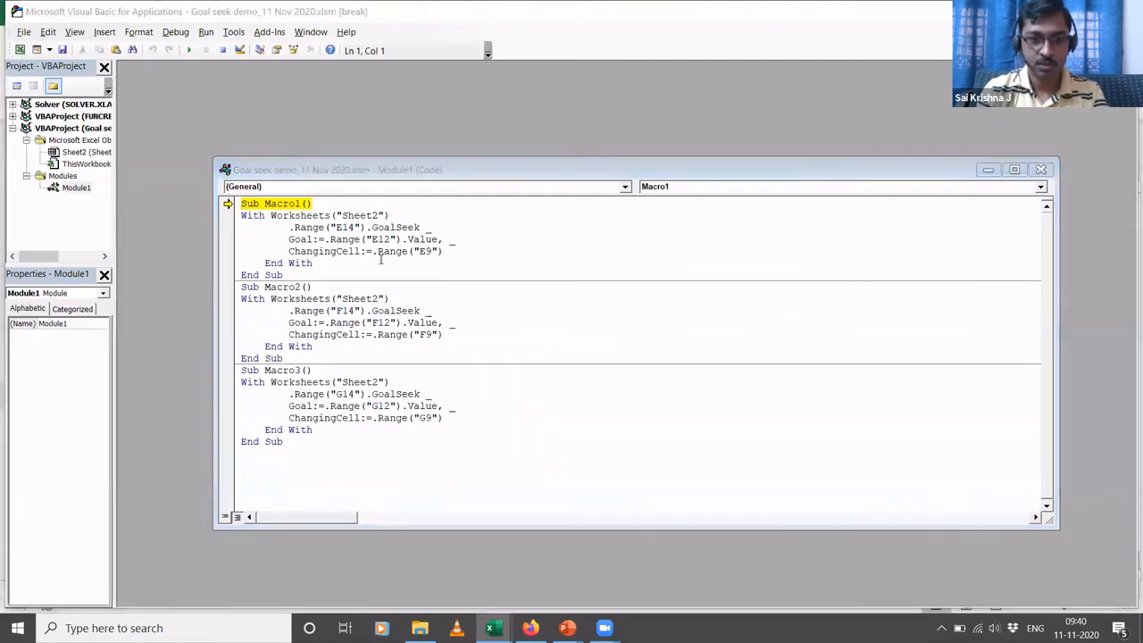
{"action": "key", "text": "alt+F11"}
{"action": "left_click", "coordinate": [375, 344]}
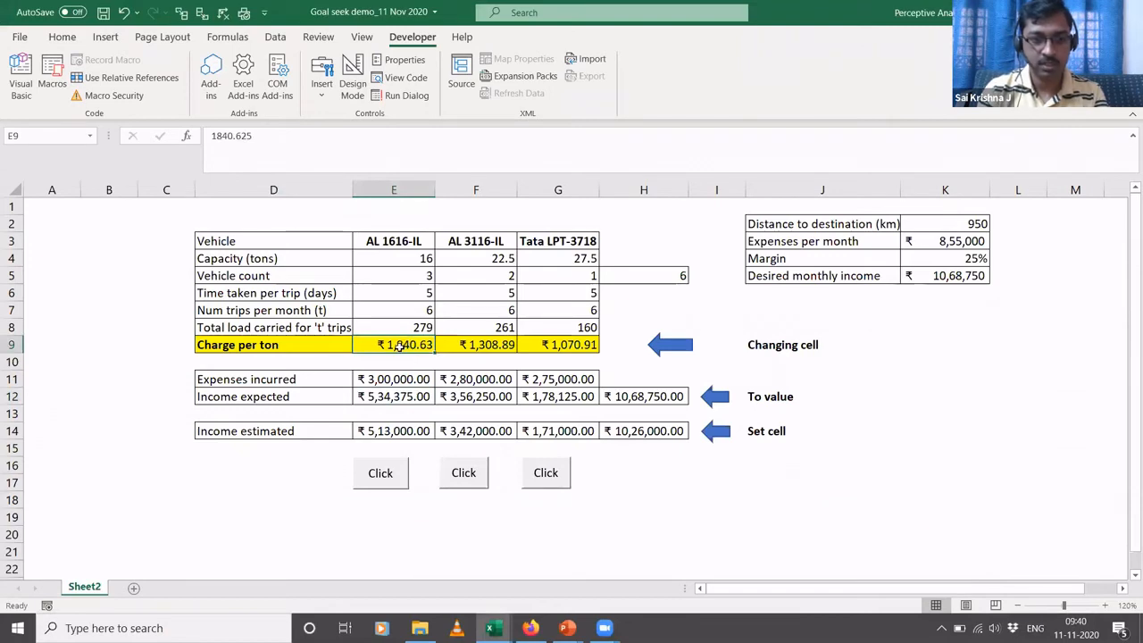
{"action": "key", "text": "alt+F11"}
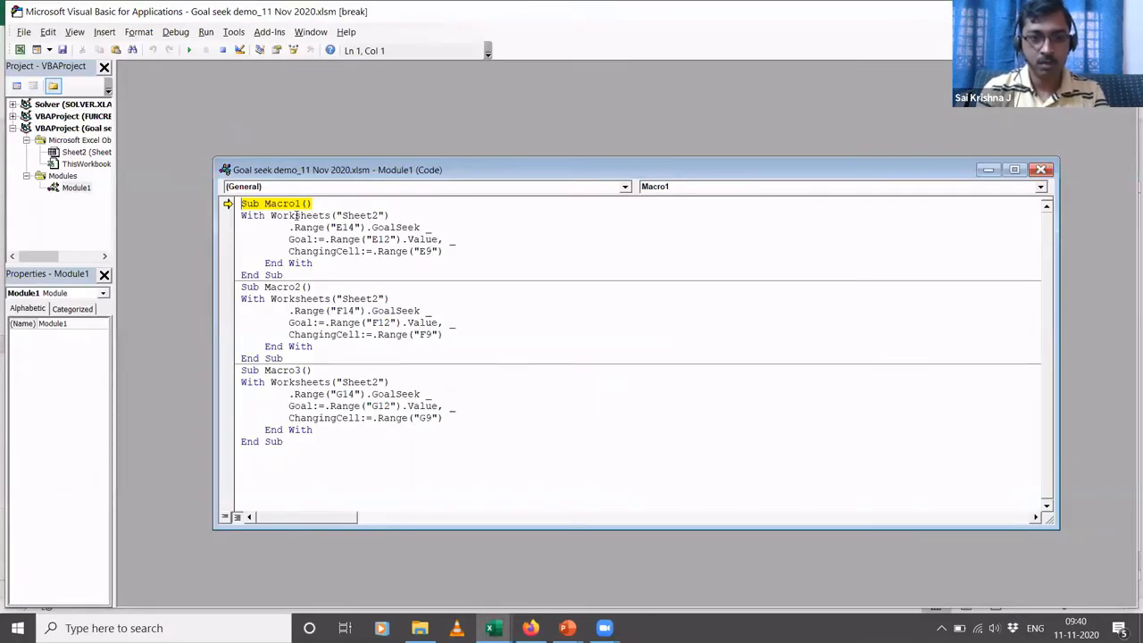
- Match Macro2's Goal Seek references to the AL 3116-IL cells F14, F12 and F9, and return to the VBA code
{"action": "key", "text": "alt+F11"}
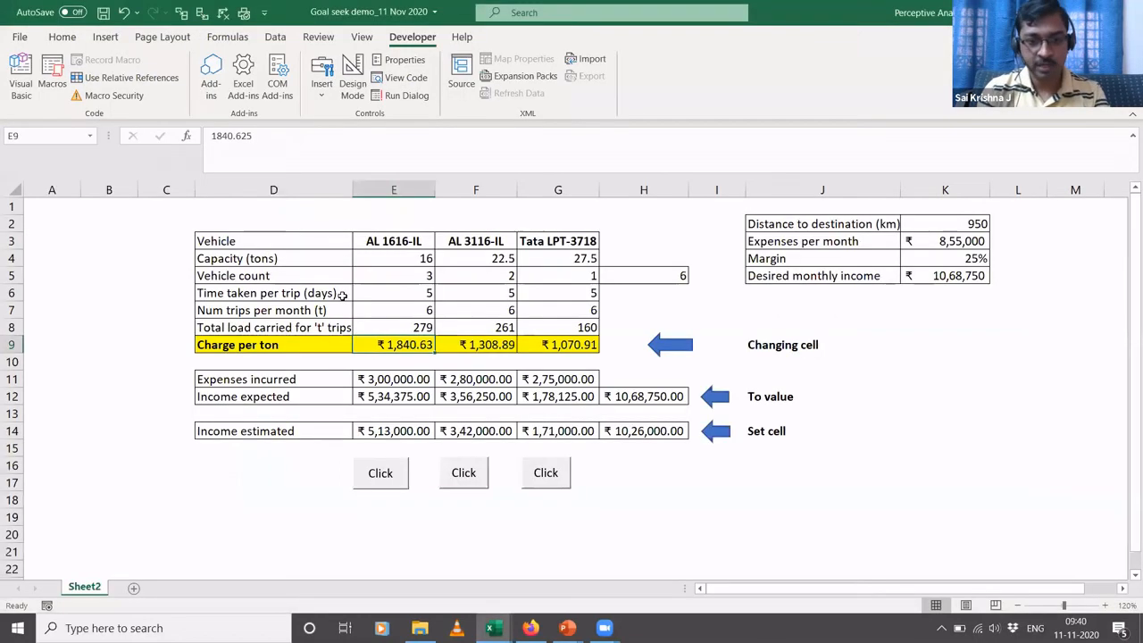
{"action": "left_click", "coordinate": [481, 428]}
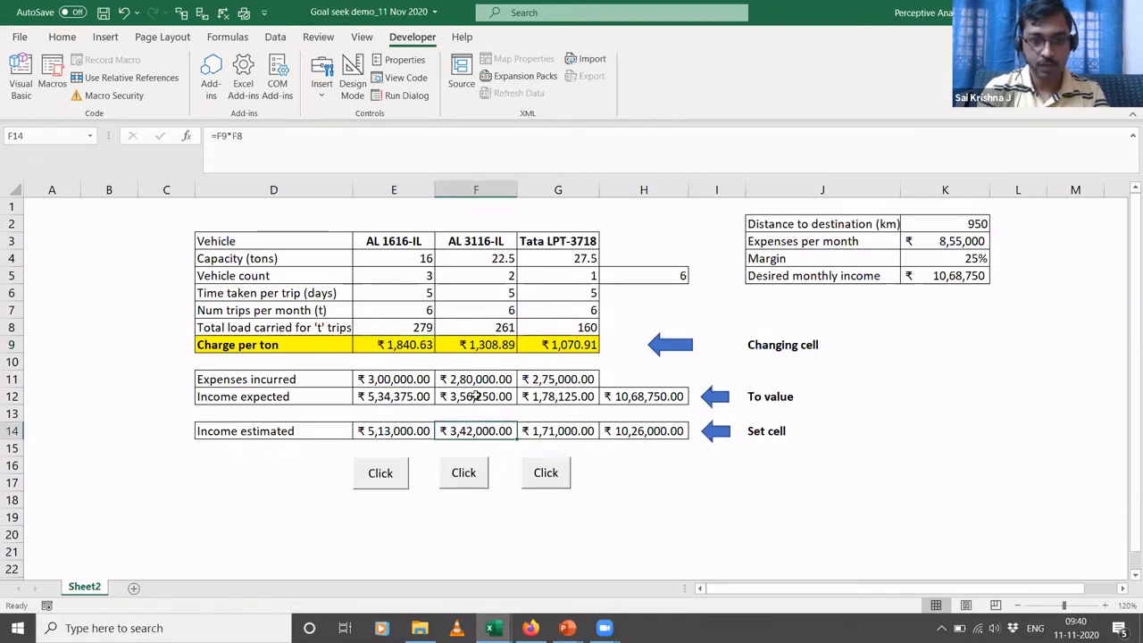
{"action": "left_click", "coordinate": [479, 396]}
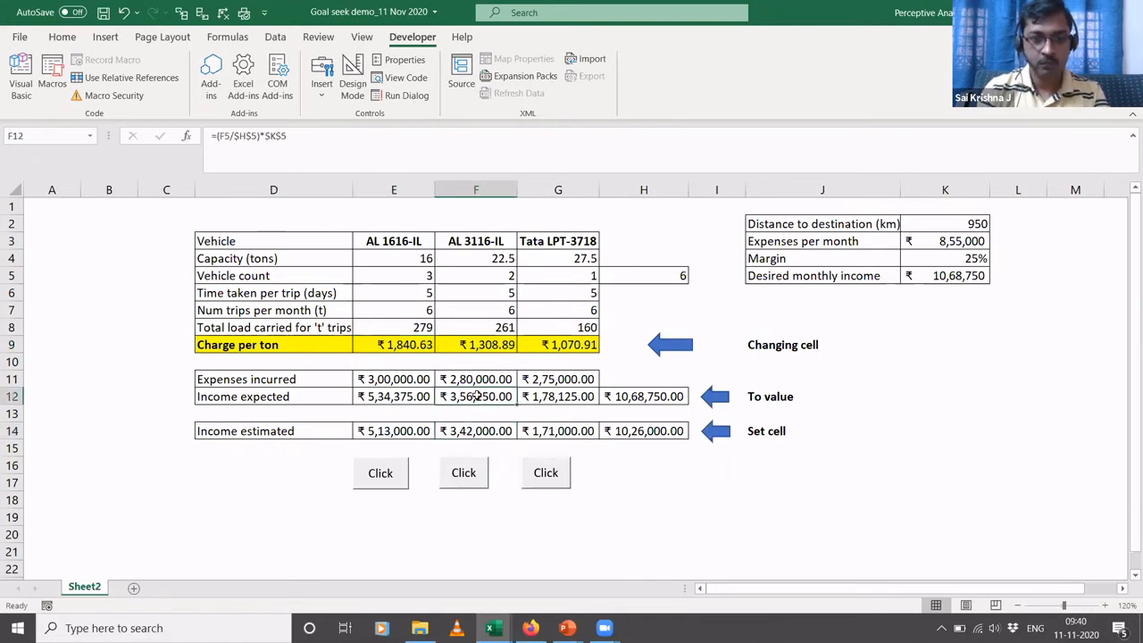
{"action": "left_click", "coordinate": [485, 347]}
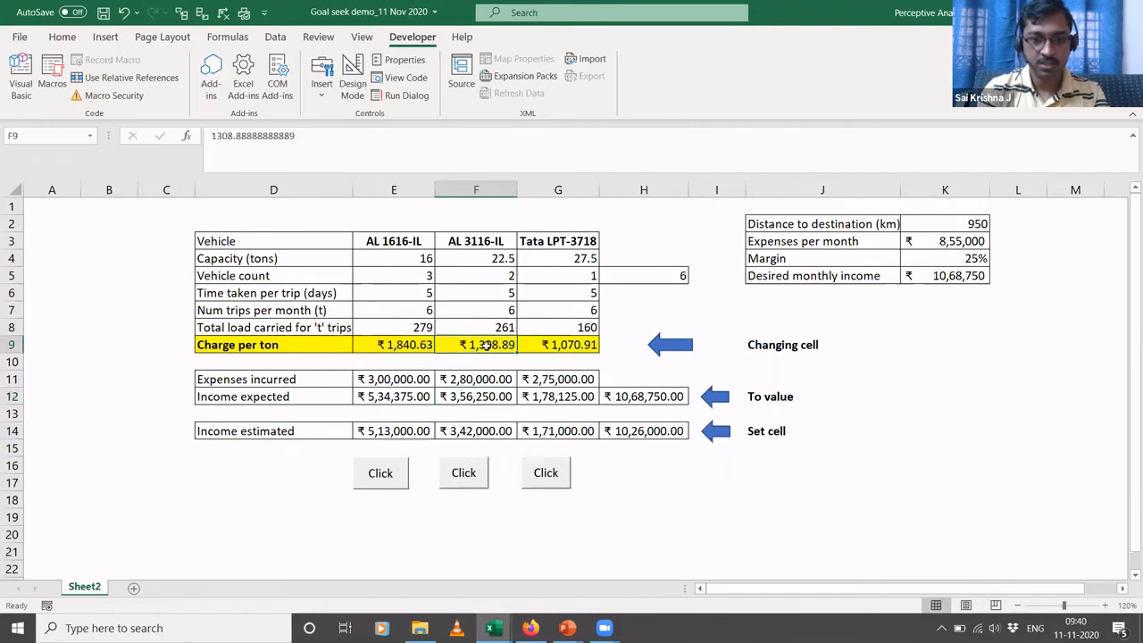
{"action": "key", "text": "alt+Tab"}
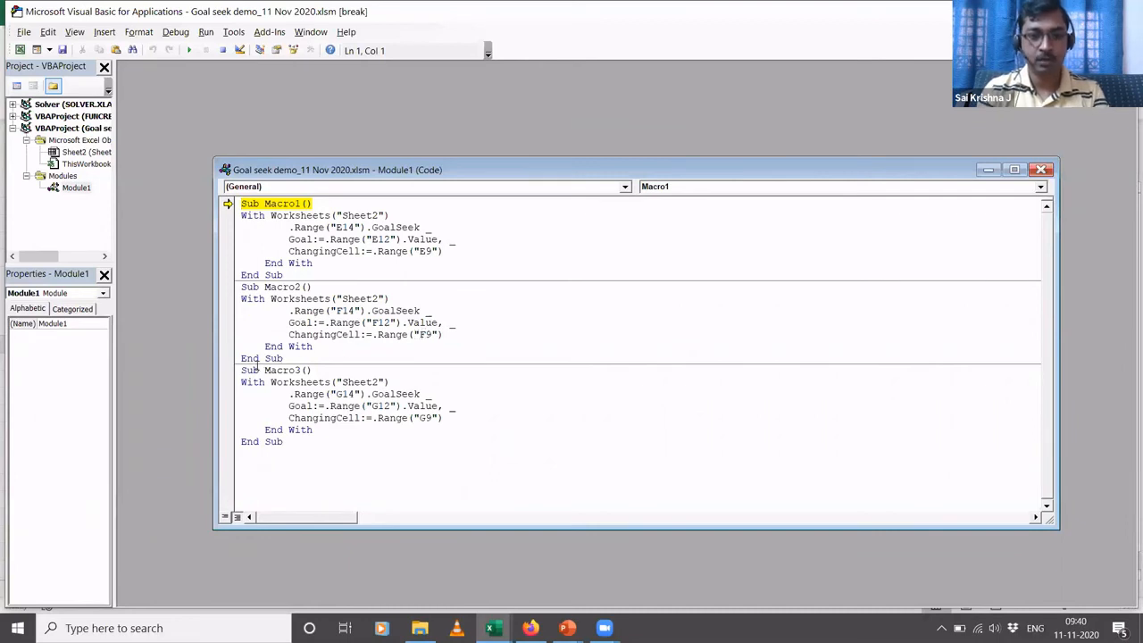
- Match Macro3's Goal Seek references to the Tata LPT-3718 cells G14, G12 and G9, and return to the VBA code
{"action": "key", "text": "alt+Tab"}
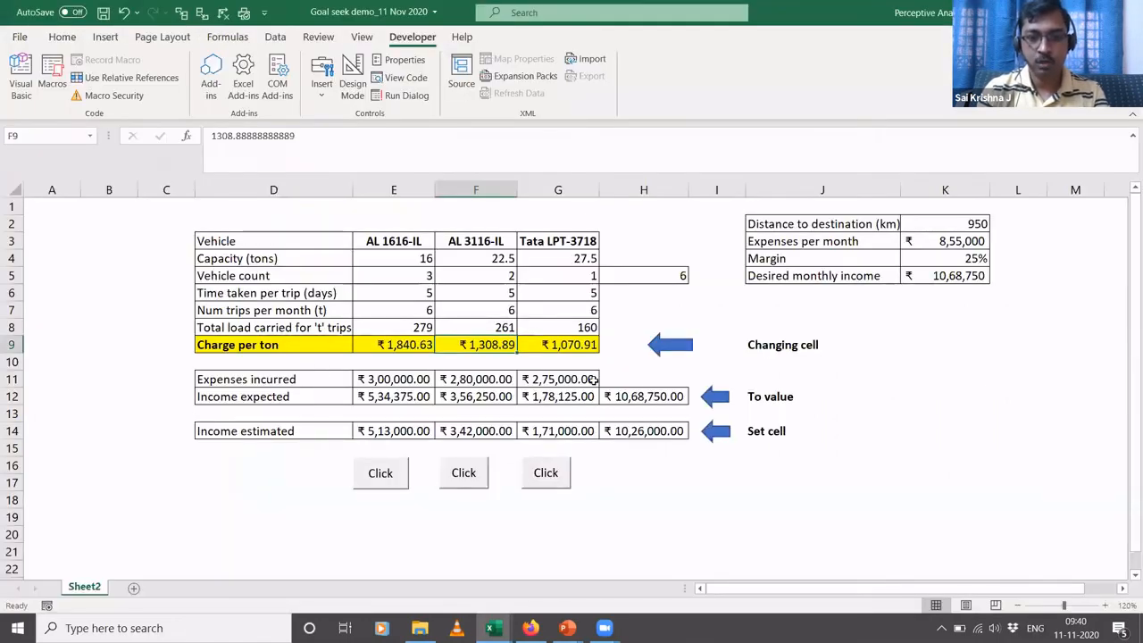
{"action": "left_click", "coordinate": [568, 431]}
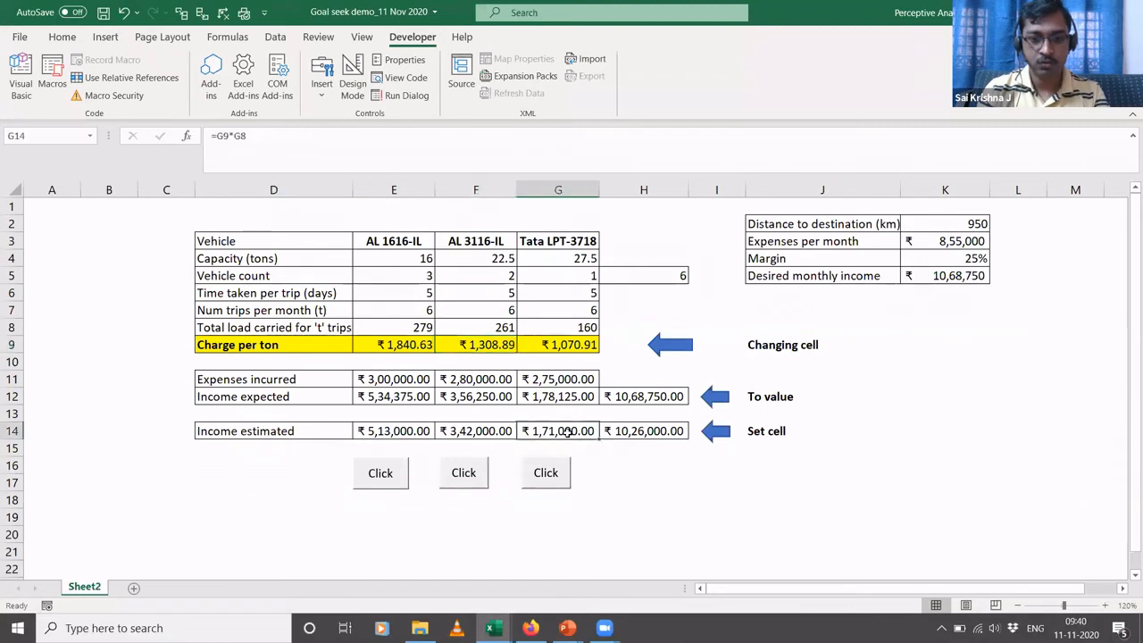
{"action": "left_click", "coordinate": [568, 397]}
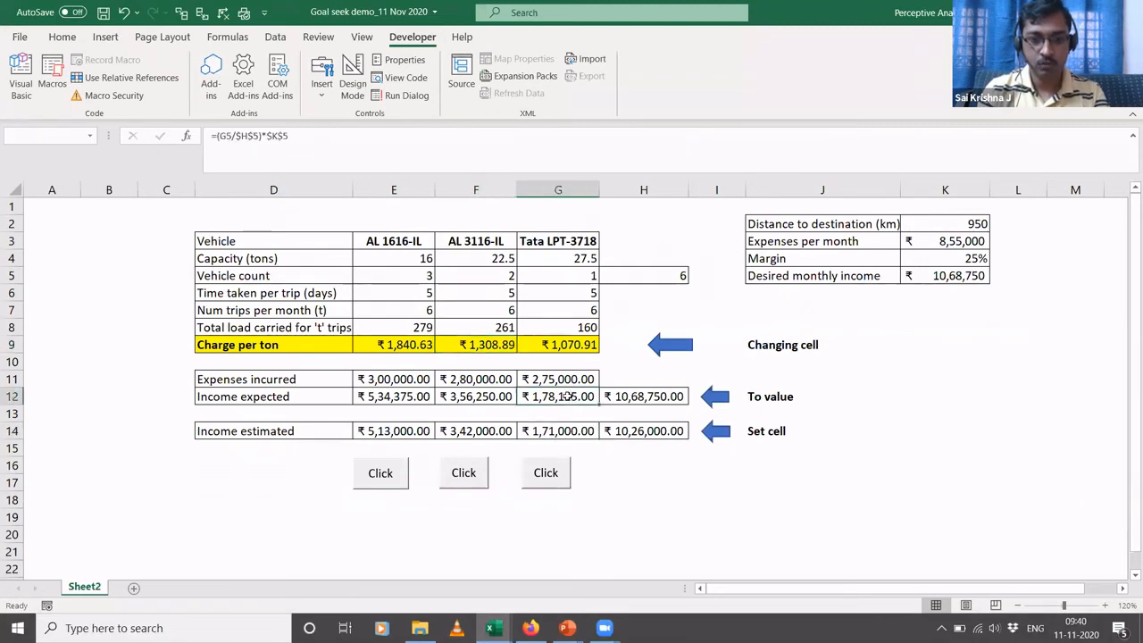
{"action": "left_click", "coordinate": [568, 346]}
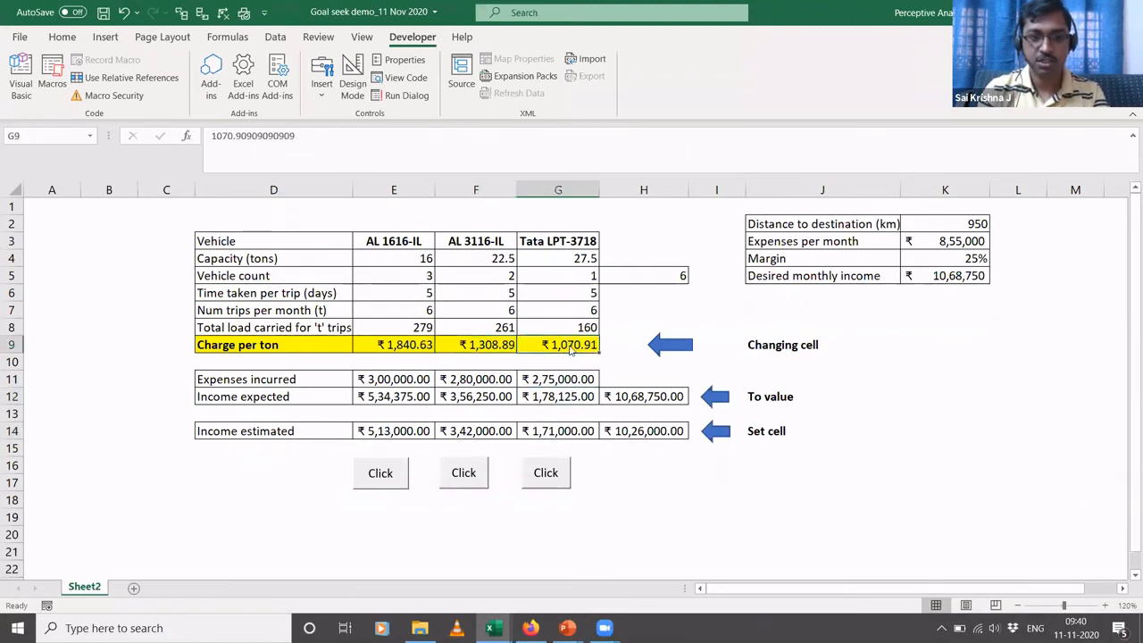
{"action": "key", "text": "alt+Tab"}
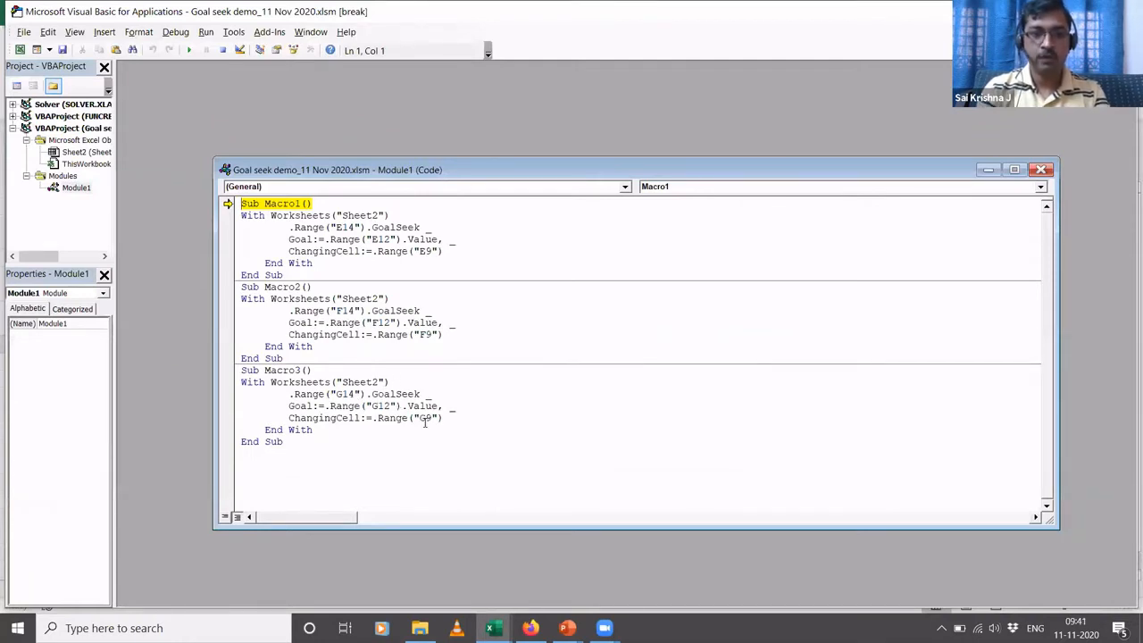
- Return to Sheet2 and review the charge per ton cells E9, F9 and G9 against the income expected and income estimated rows
{"action": "key", "text": "alt+Tab"}
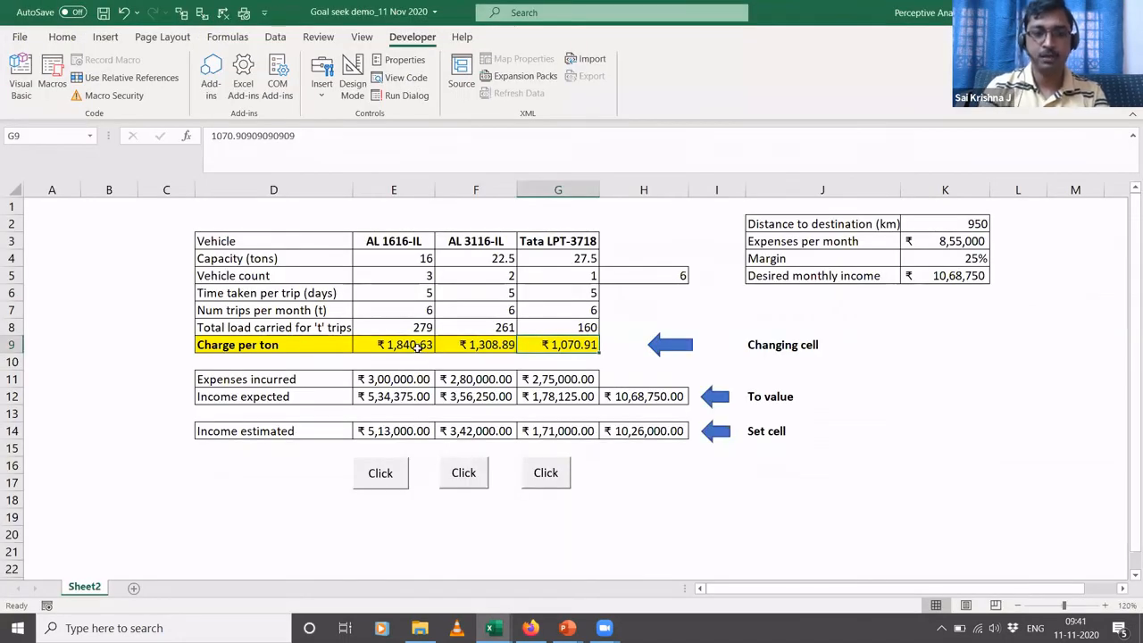
{"action": "left_click", "coordinate": [404, 345]}
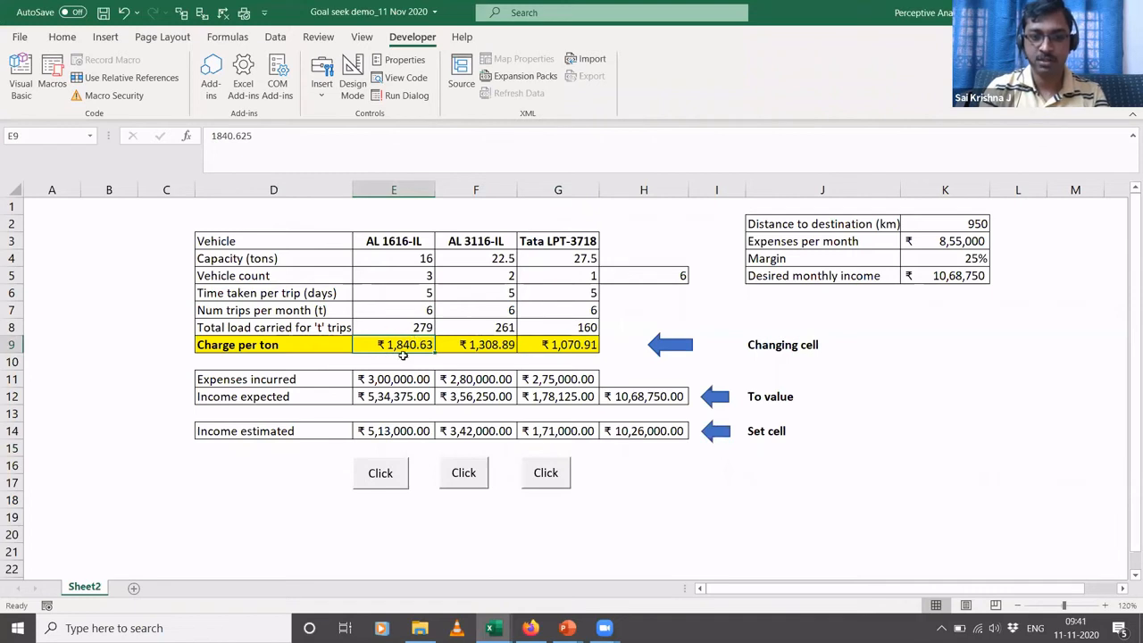
{"action": "left_click", "coordinate": [348, 395]}
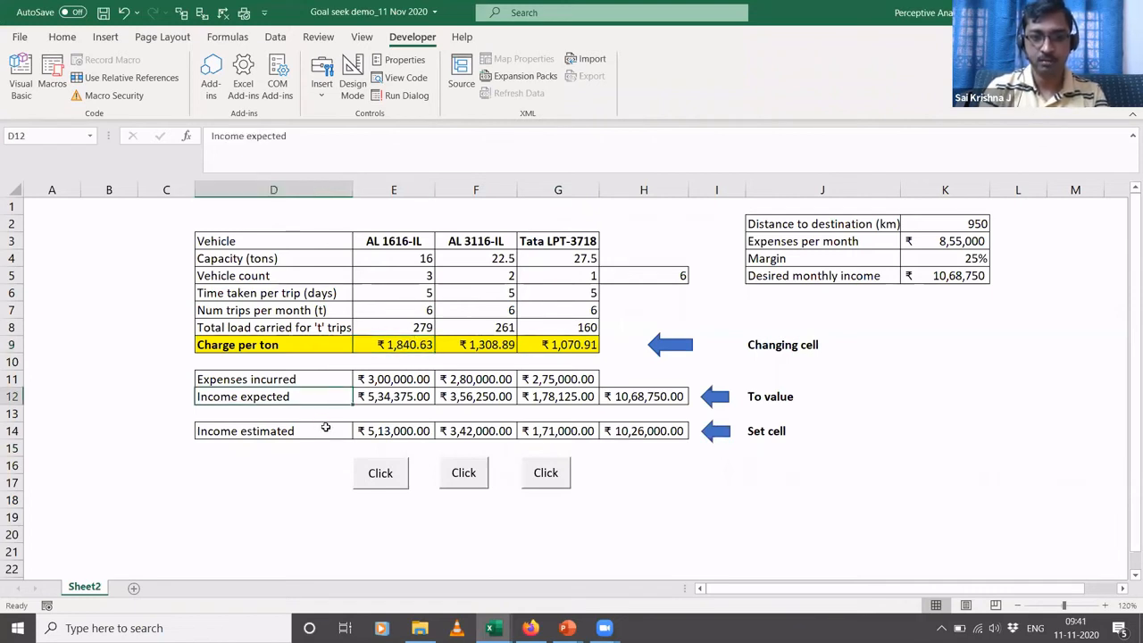
{"action": "left_click", "coordinate": [325, 428]}
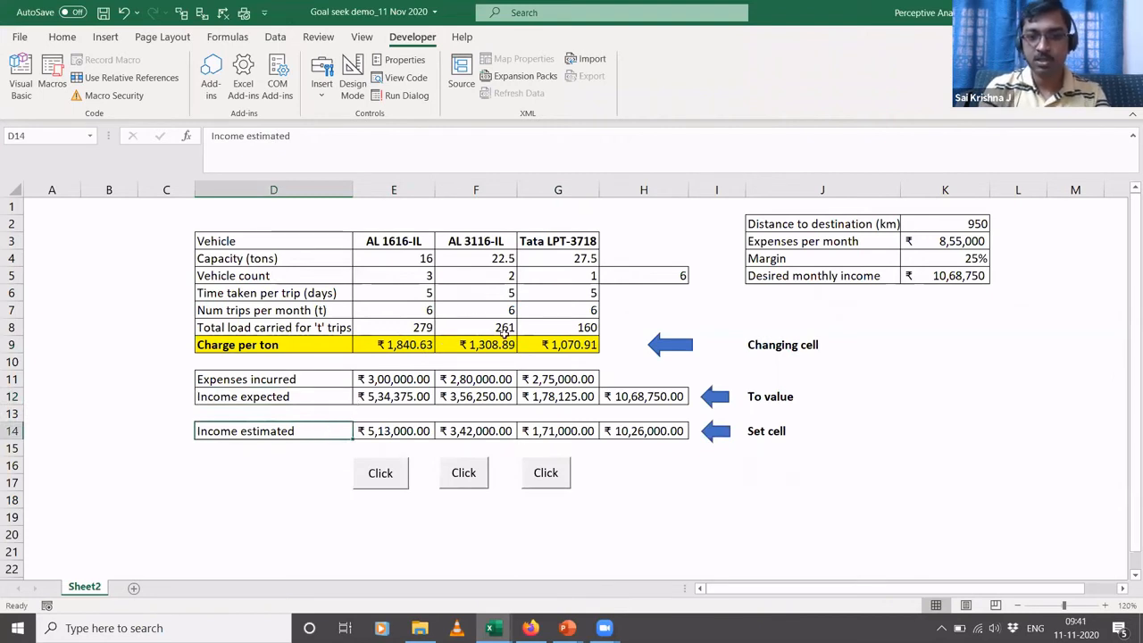
{"action": "left_click", "coordinate": [477, 344]}
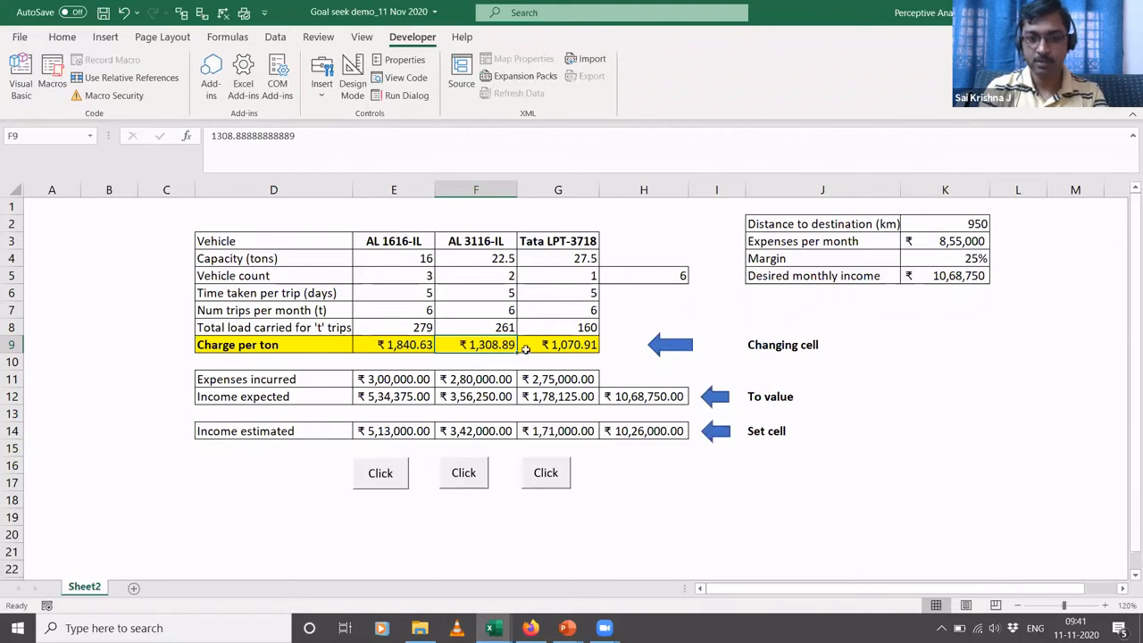
{"action": "left_click", "coordinate": [574, 345]}
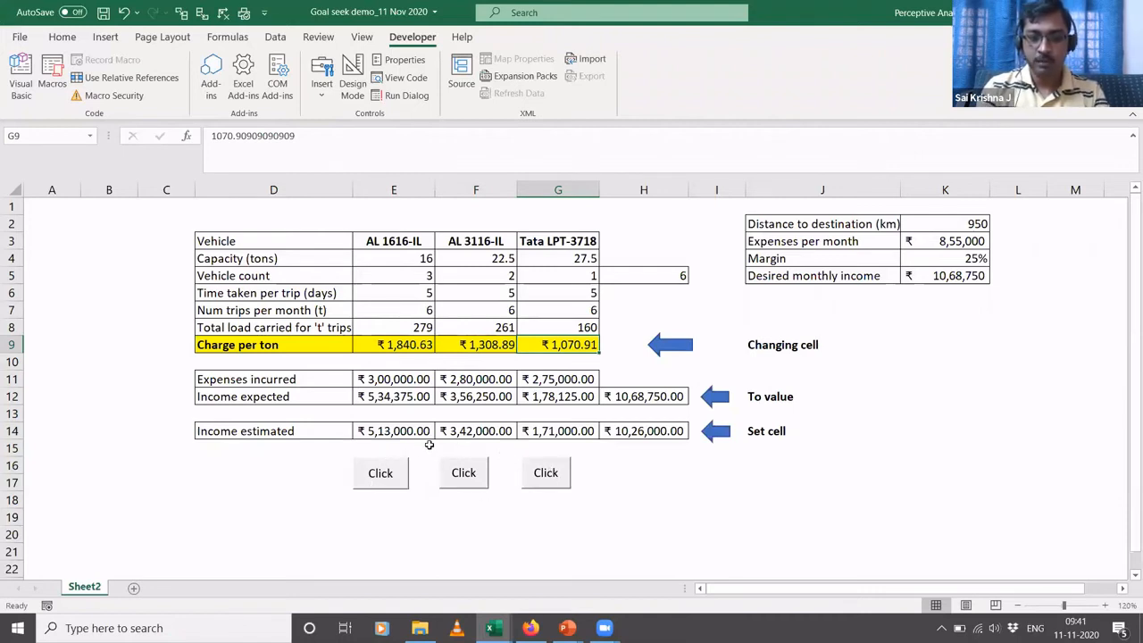
- Try to run the AL 1616-IL Goal Seek macro, then close the Visual Basic editor and stop the debugger
{"action": "left_click", "coordinate": [396, 473]}
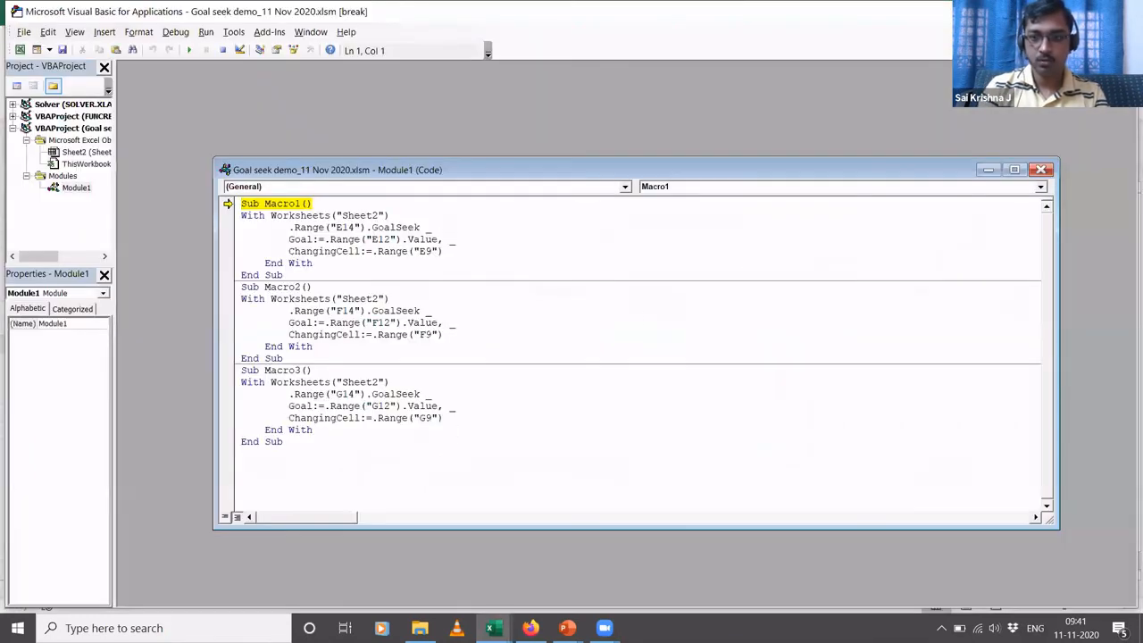
{"action": "key", "text": "alt+F4"}
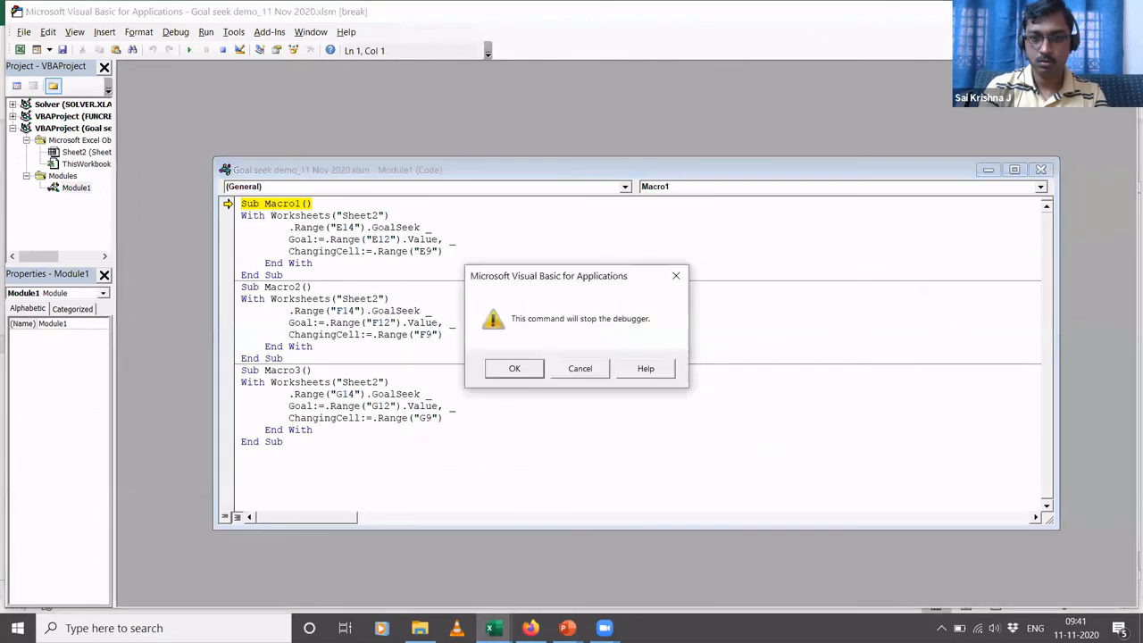
{"action": "left_click", "coordinate": [513, 370]}
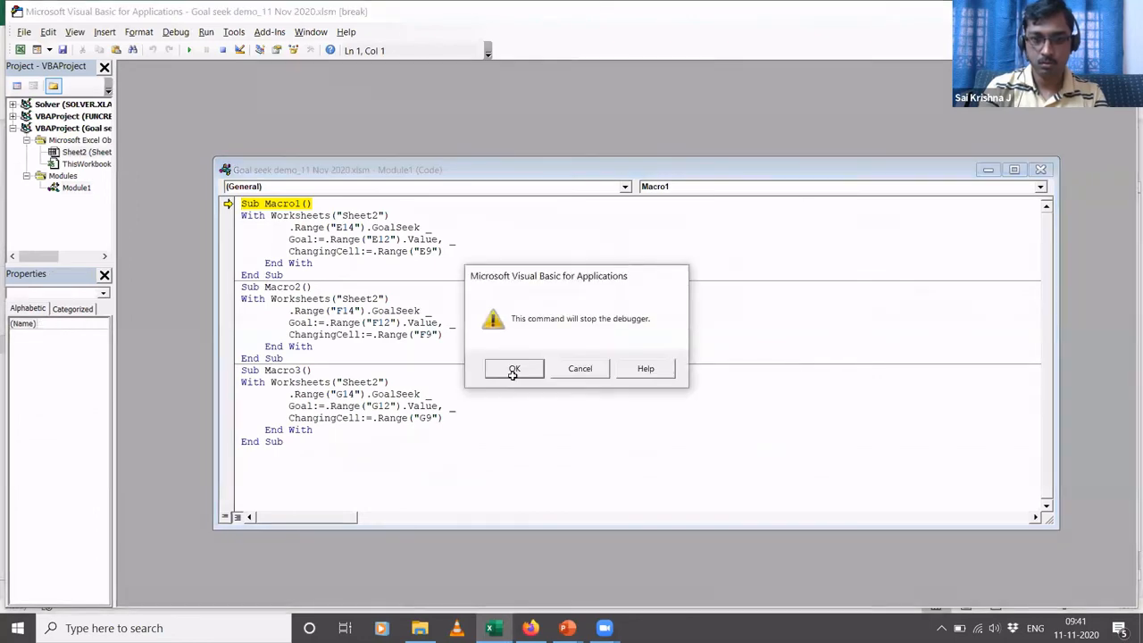
- Run the Goal Seek macros for AL 1616-IL, AL 3116-IL and Tata LPT-3718 from the existing sheet buttons to update each charge per ton
{"action": "left_click", "coordinate": [386, 490]}
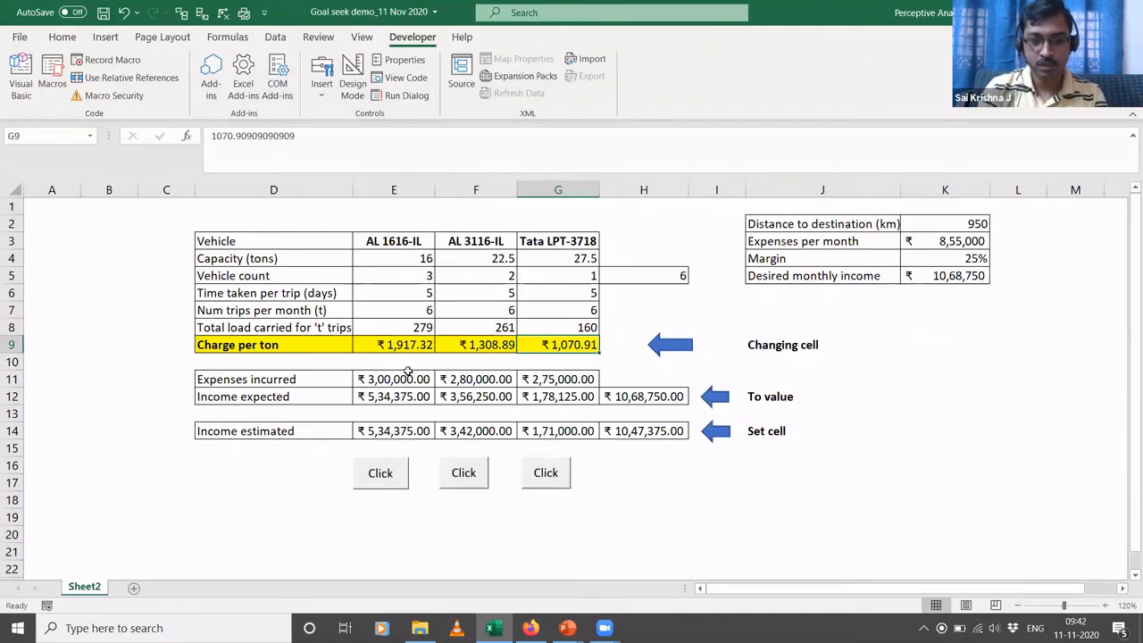
{"action": "left_click", "coordinate": [470, 349]}
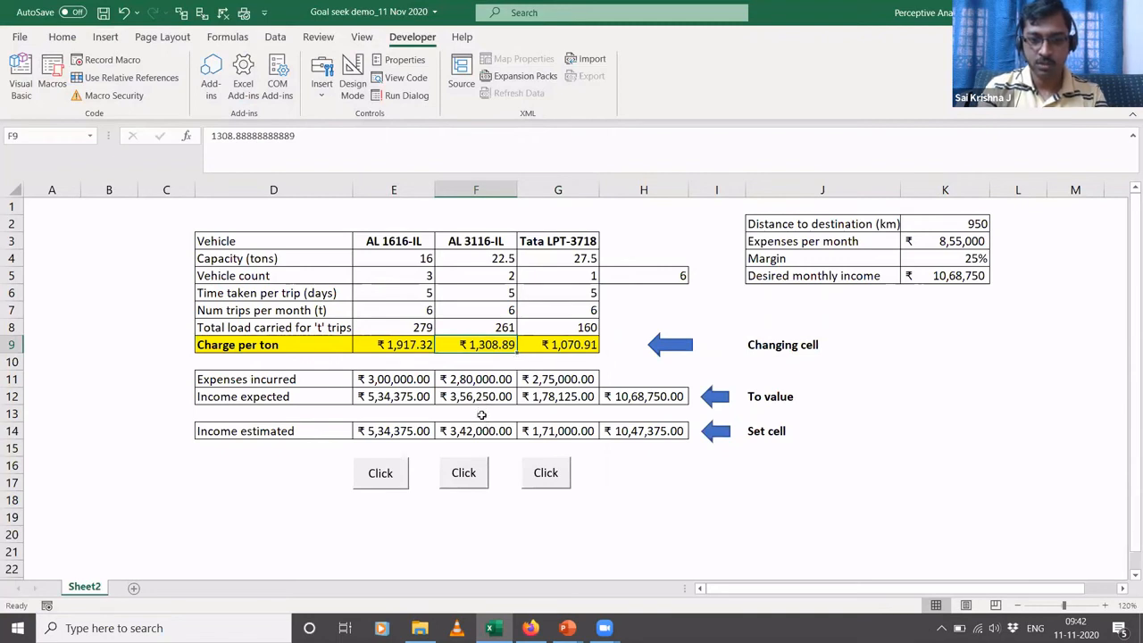
{"action": "left_click", "coordinate": [464, 487]}
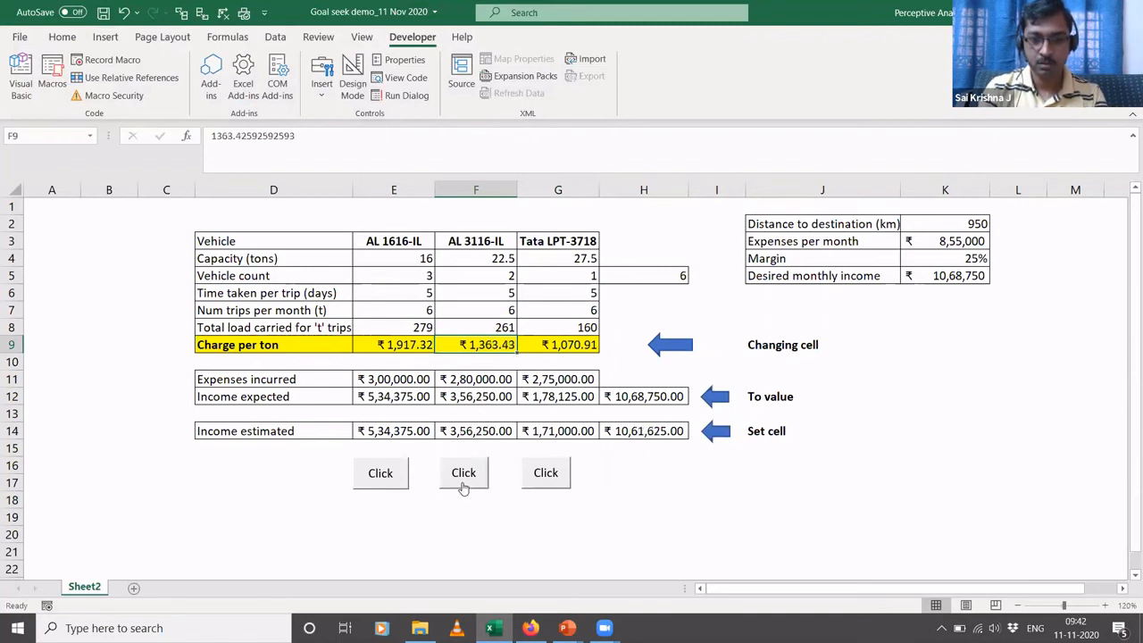
{"action": "left_click", "coordinate": [592, 345]}
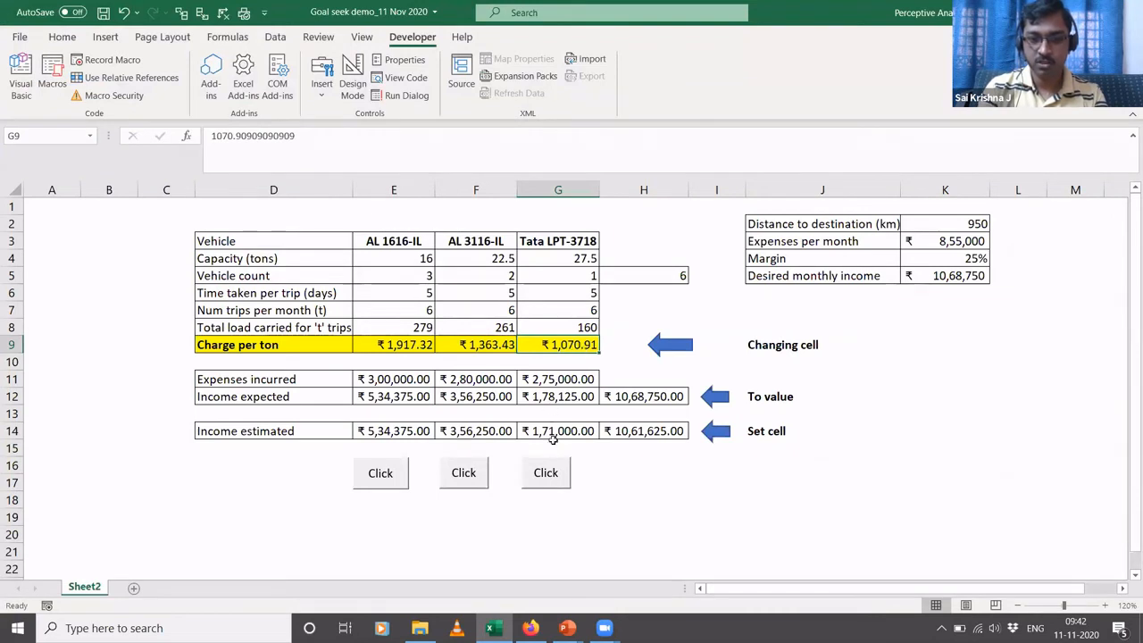
{"action": "left_click", "coordinate": [554, 473]}
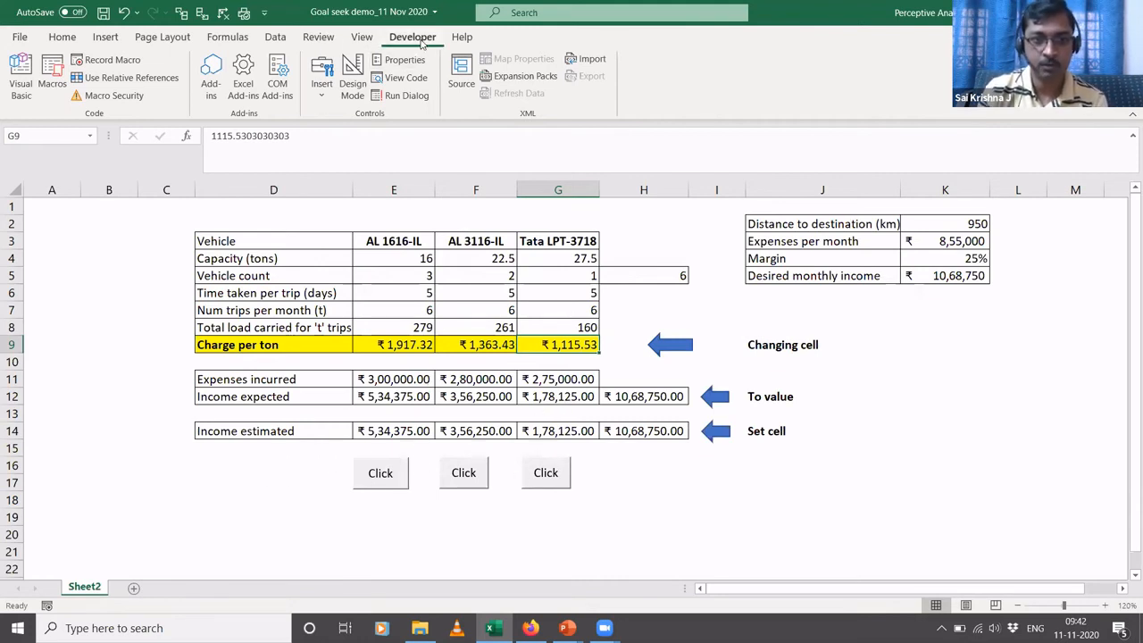
- Add a form control button around K16:L17 on Sheet2 and assign Macro1 to it
{"action": "left_click", "coordinate": [323, 89]}
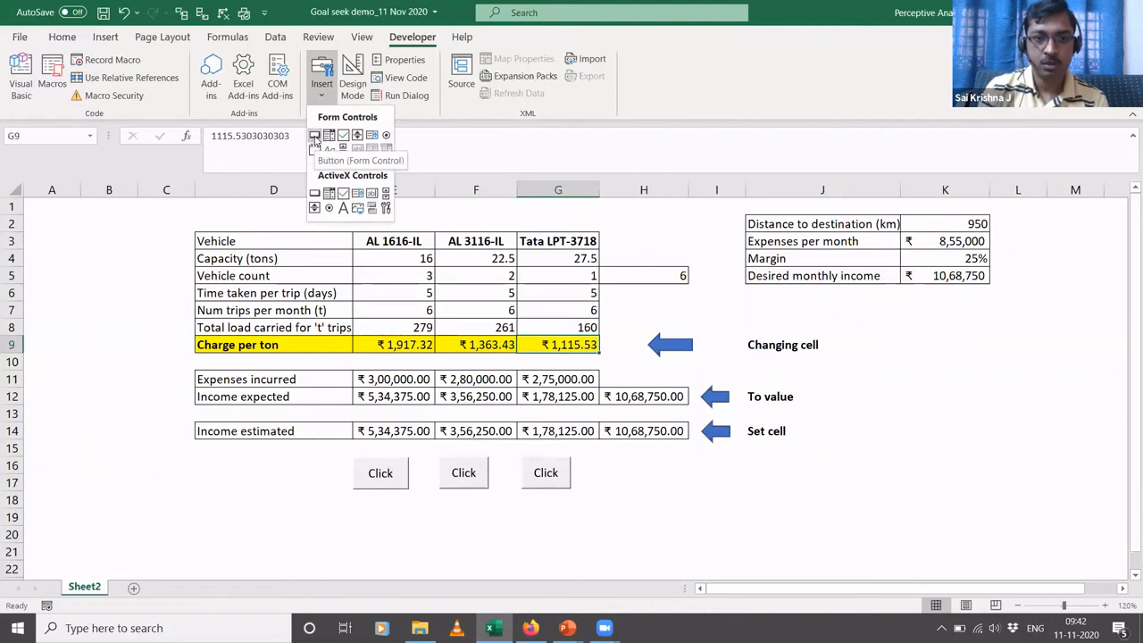
{"action": "left_click", "coordinate": [314, 135]}
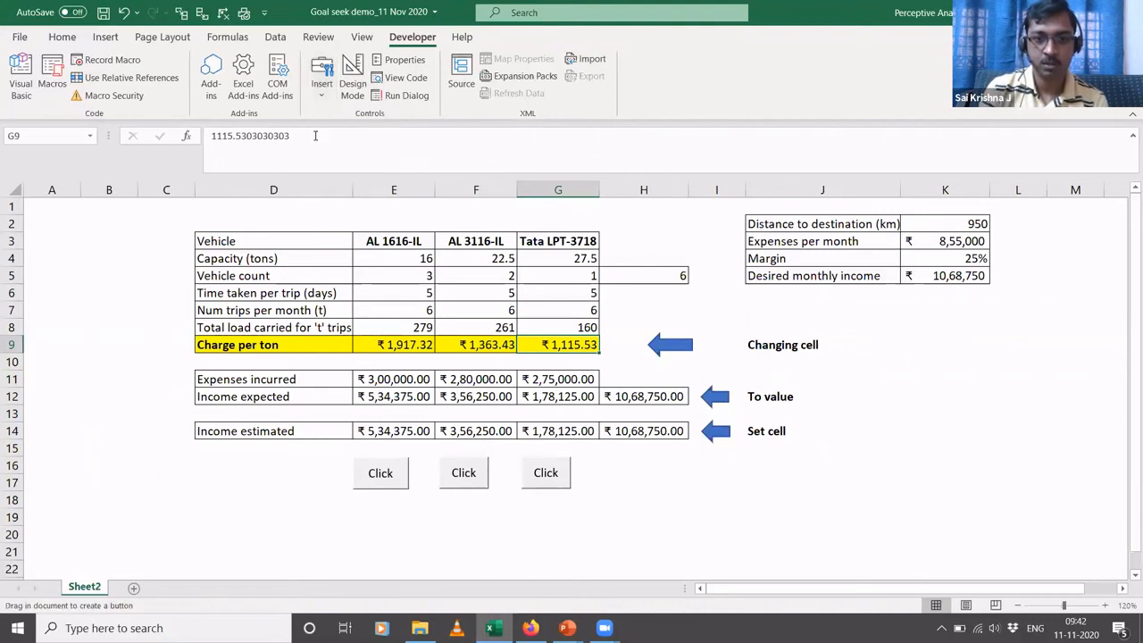
{"action": "left_click_drag", "start_coordinate": [881, 460], "coordinate": [1030, 490]}
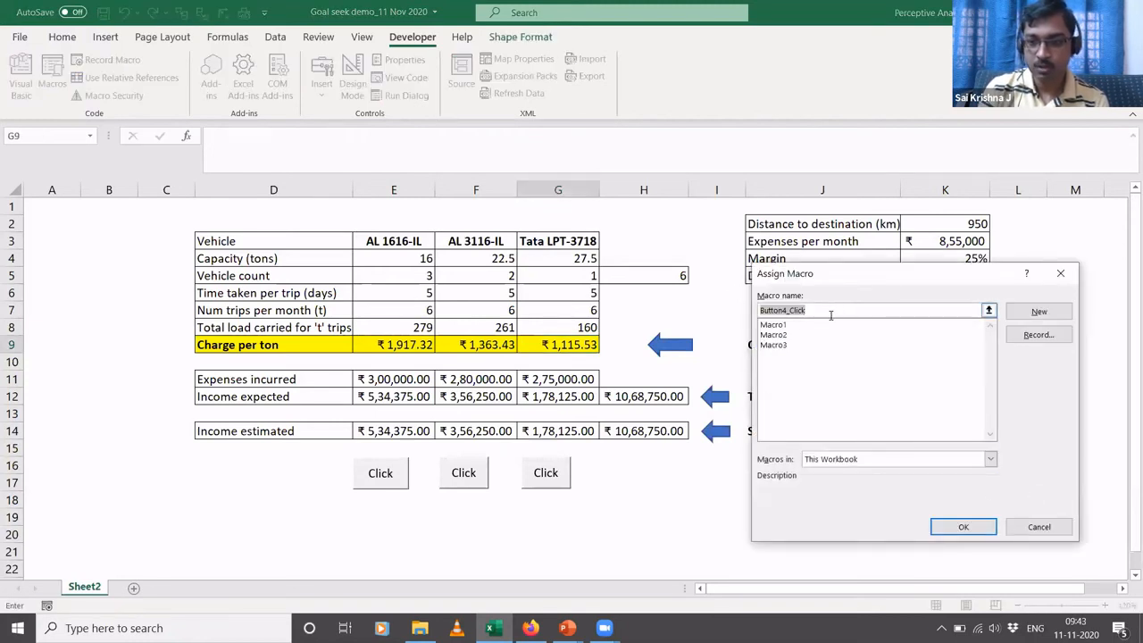
{"action": "left_click", "coordinate": [781, 326]}
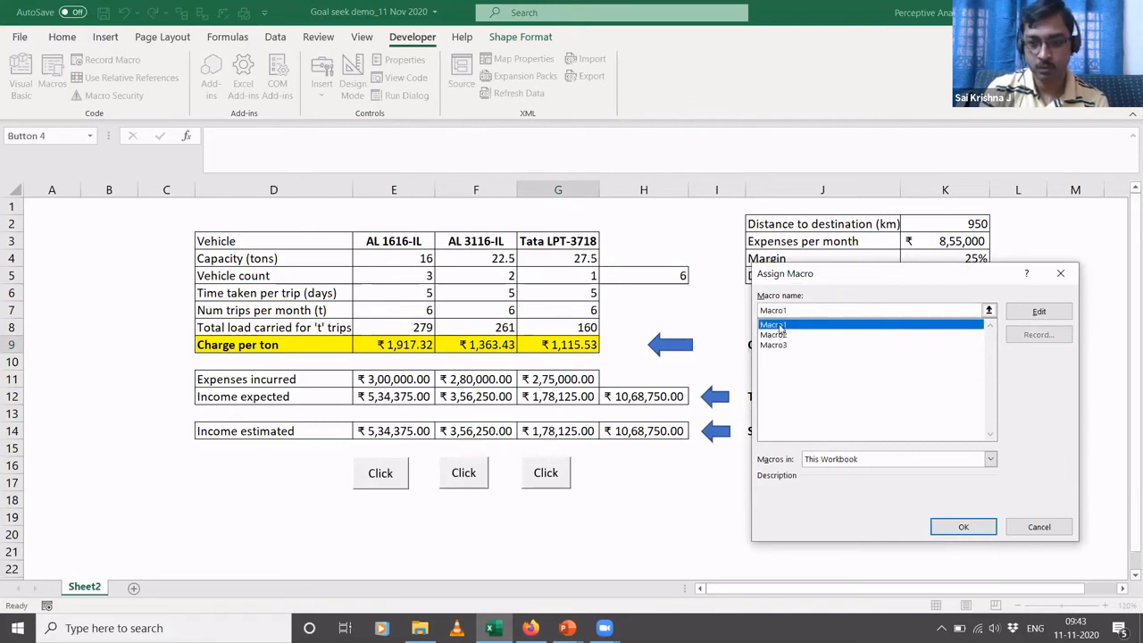
{"action": "left_click", "coordinate": [963, 526]}
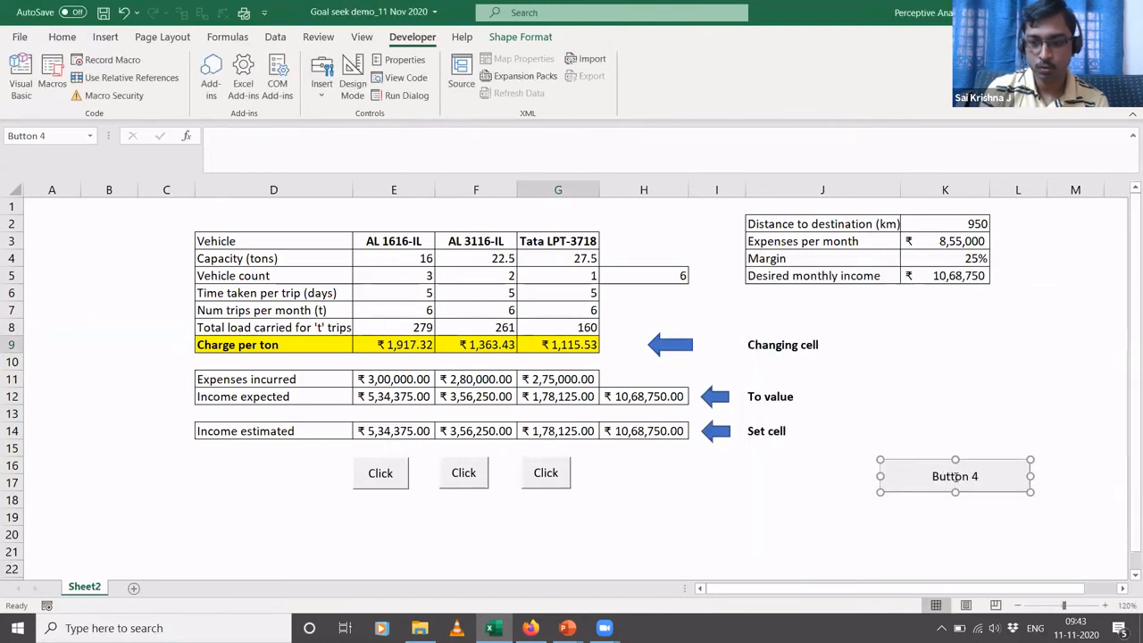
{"action": "left_click", "coordinate": [934, 393]}
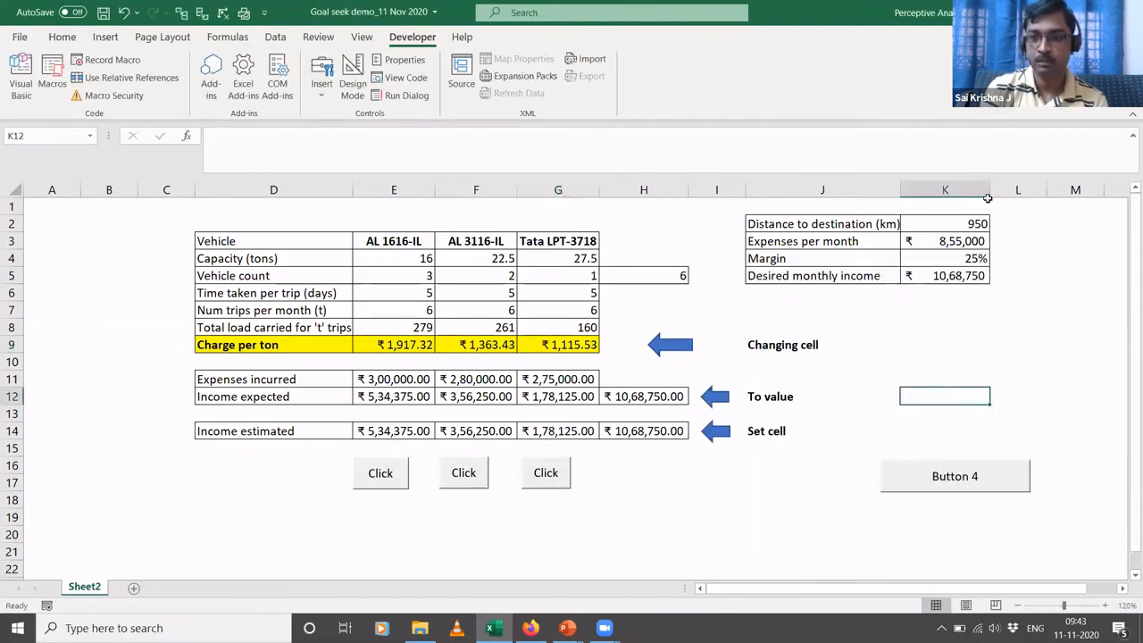
- Set the distance to destination in K2 to 1500 km
{"action": "left_click", "coordinate": [953, 223]}
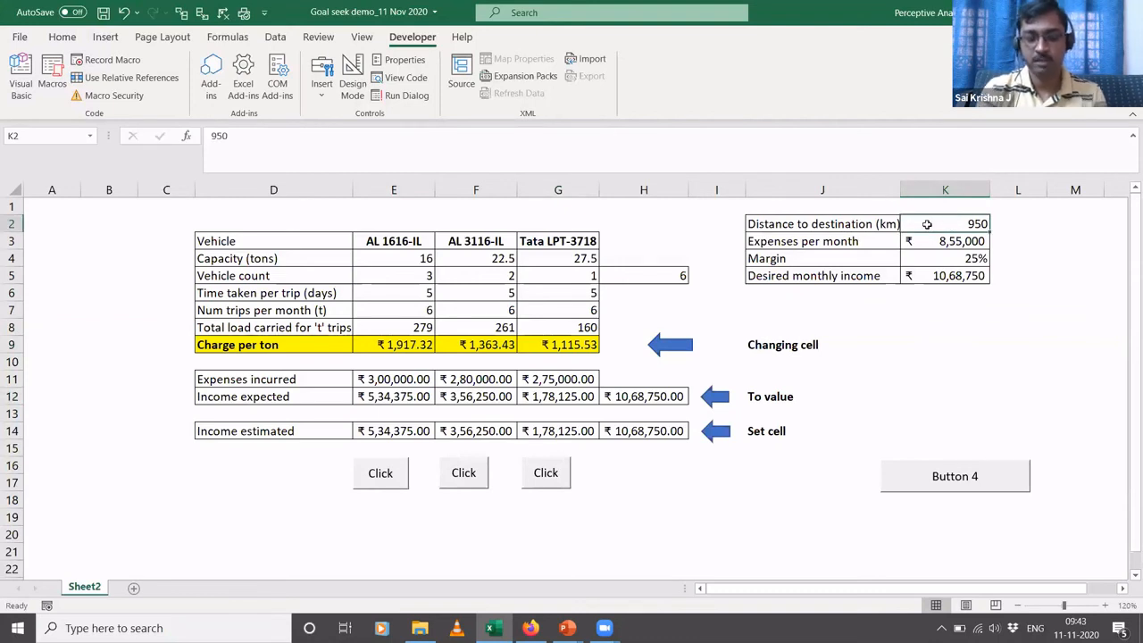
{"action": "type", "text": "1500"}
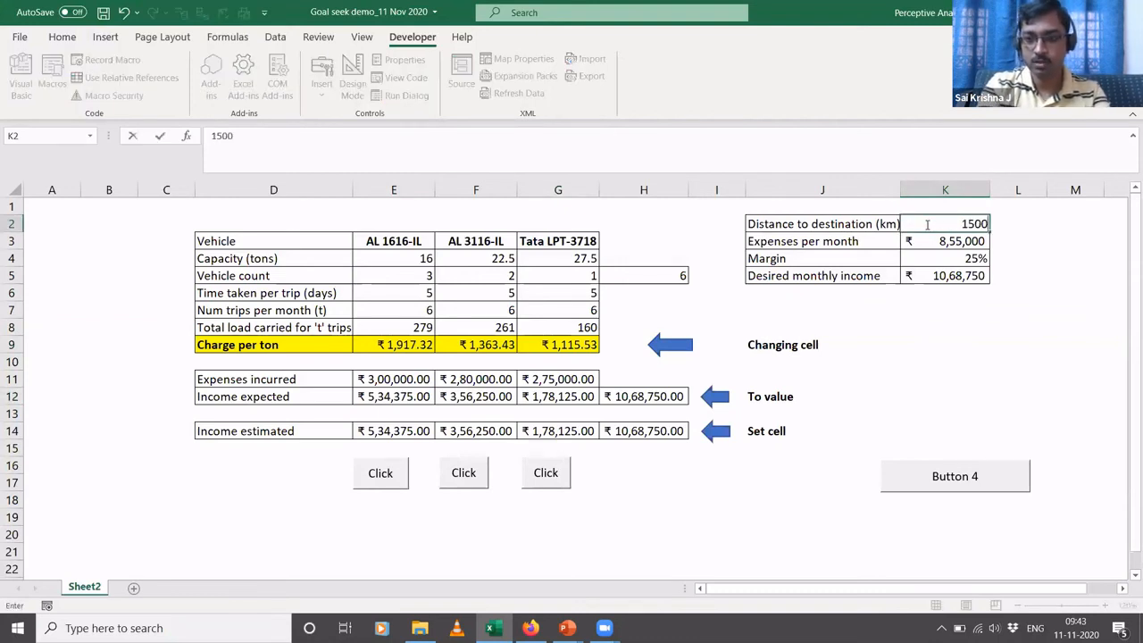
{"action": "key", "text": "Return"}
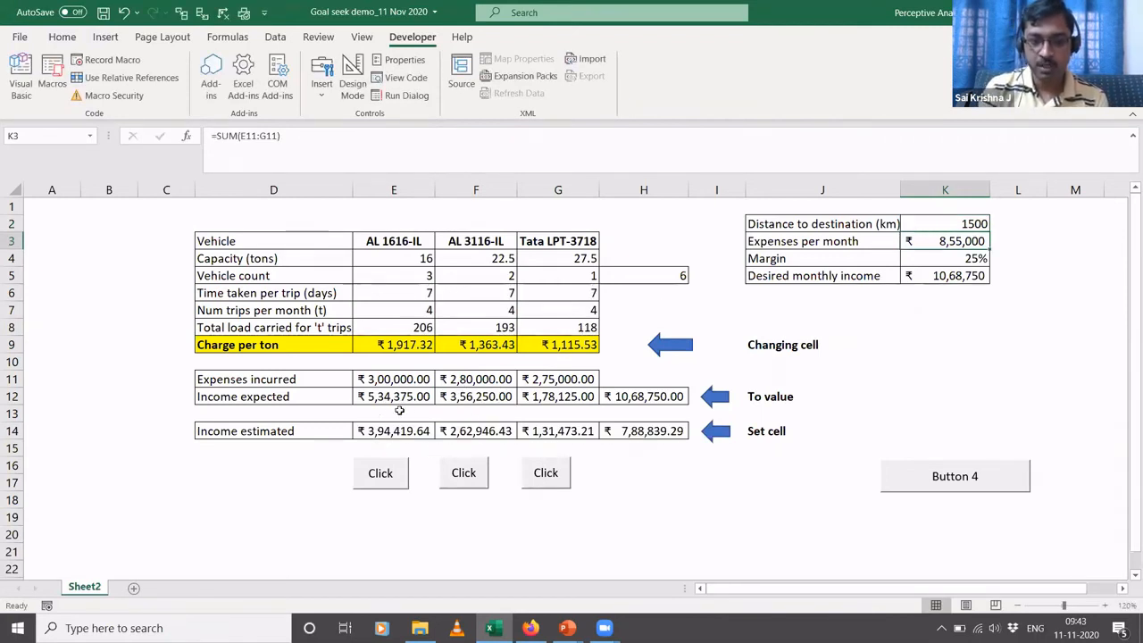
- Recalculate the AL 1616-IL charge per ton with the new Button 4, and the other two vehicles' charges with their existing buttons
{"action": "left_click", "coordinate": [400, 356]}
{"action": "left_click", "coordinate": [405, 340]}
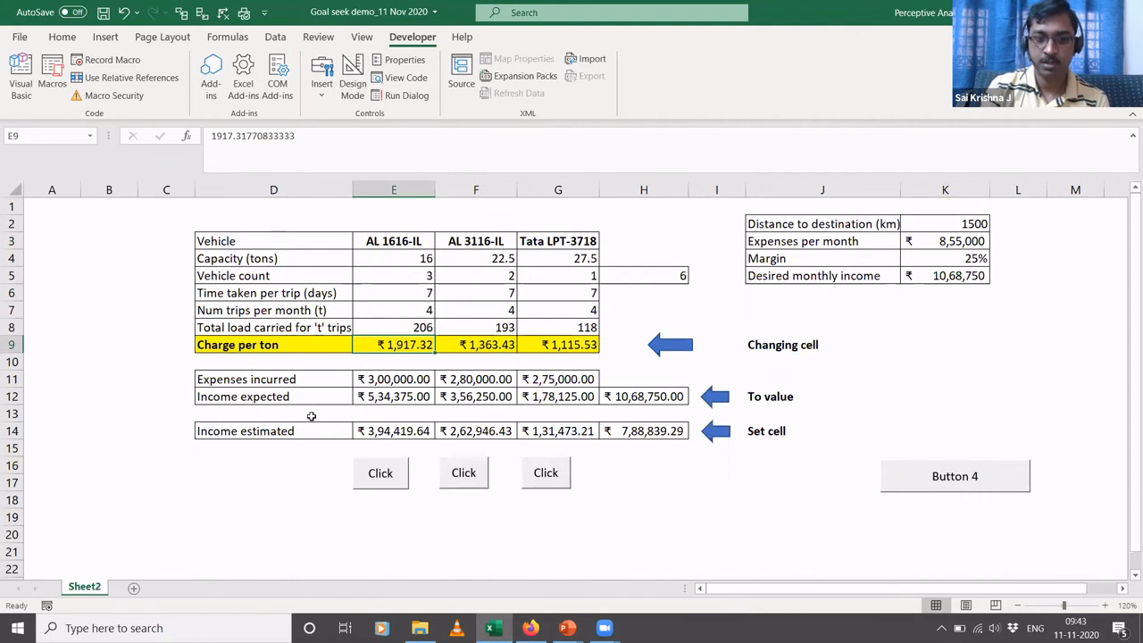
{"action": "left_click", "coordinate": [933, 477]}
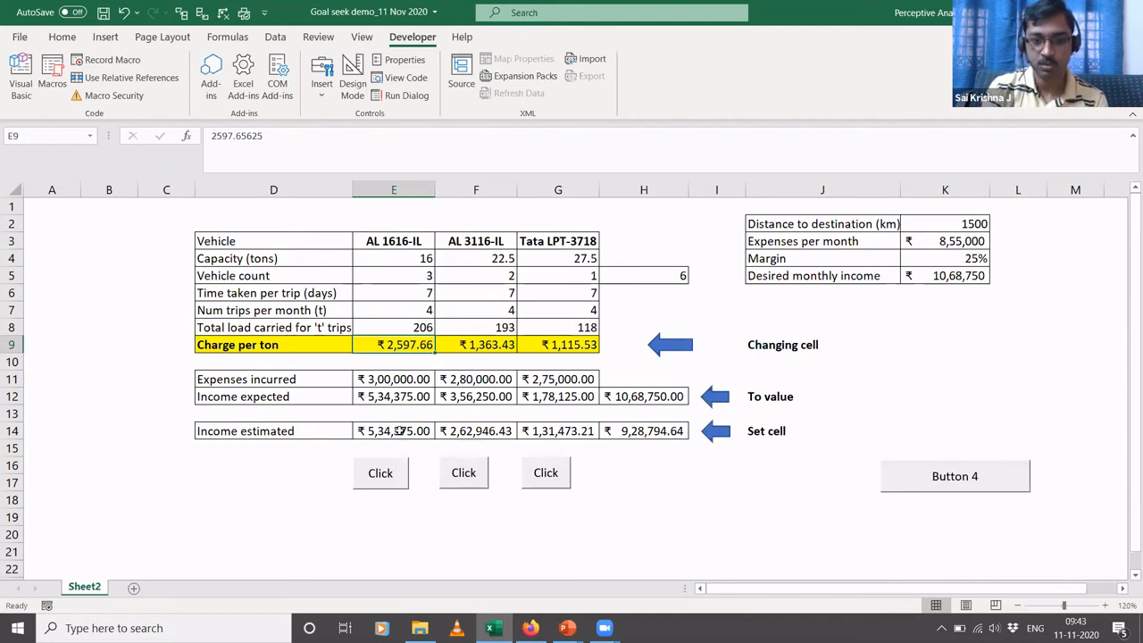
{"action": "left_click", "coordinate": [478, 482]}
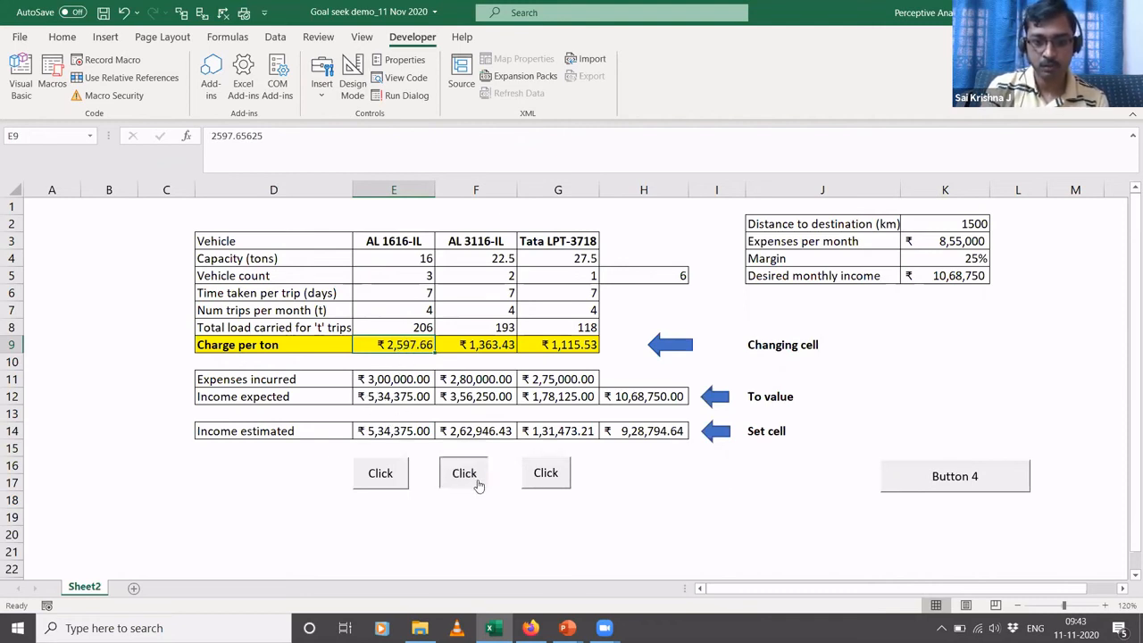
{"action": "left_click", "coordinate": [536, 477]}
{"action": "left_click", "coordinate": [712, 480]}
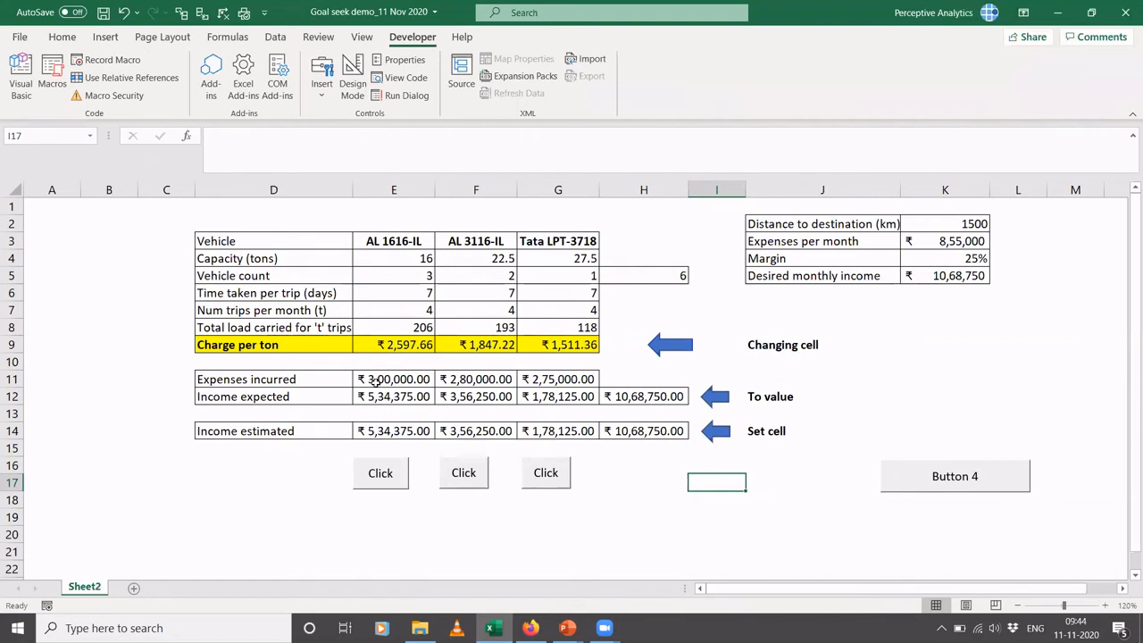
- Set the AL 1616-IL expenses incurred in E11 to 3000000 and widen column F to fit its income expected value
{"action": "left_click", "coordinate": [375, 380]}
{"action": "type", "text": "300"}
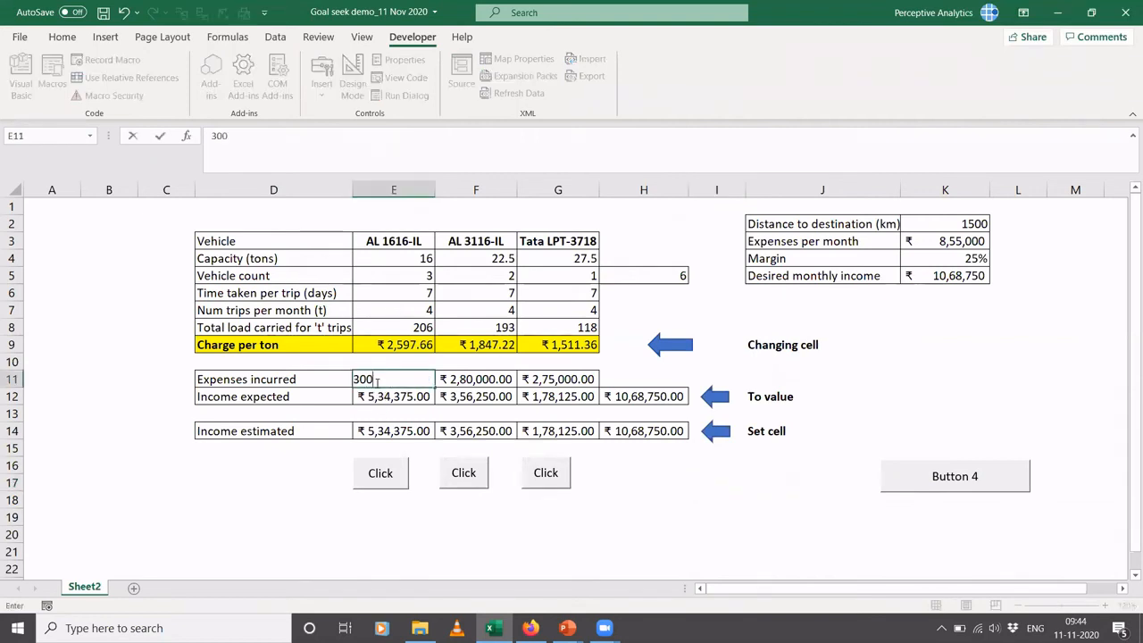
{"action": "type", "text": "0000"}
{"action": "key", "text": "Return"}
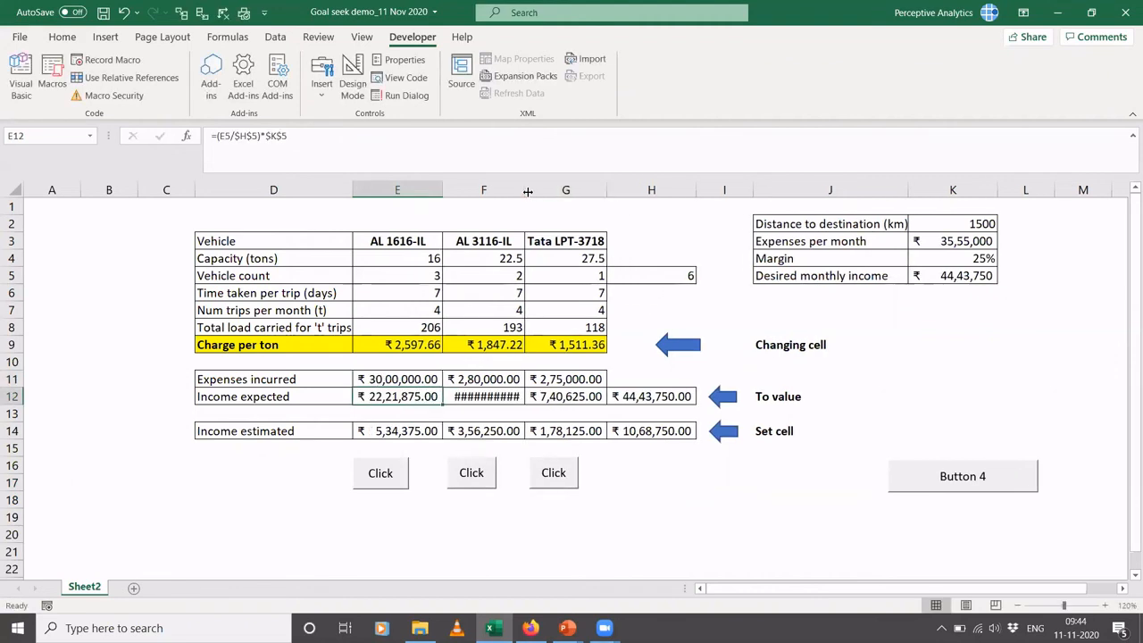
{"action": "left_click_drag", "start_coordinate": [528, 191], "coordinate": [535, 191]}
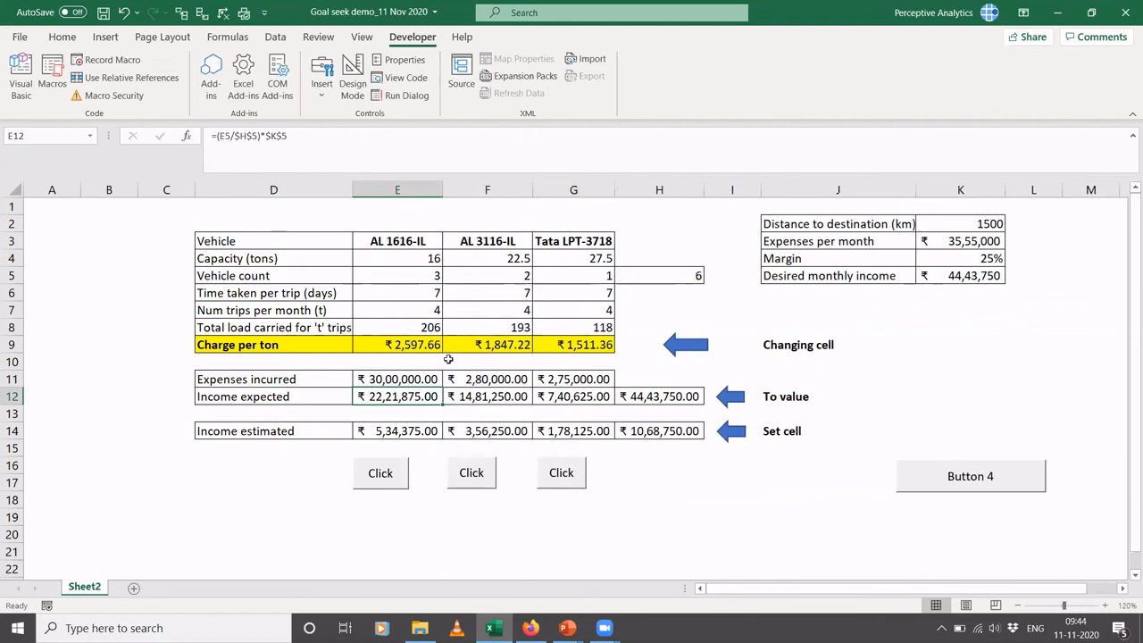
- Rerun Goal Seek for the AL 1616-IL charge per ton and select its expenses incurred cell E11
{"action": "left_click", "coordinate": [380, 474]}
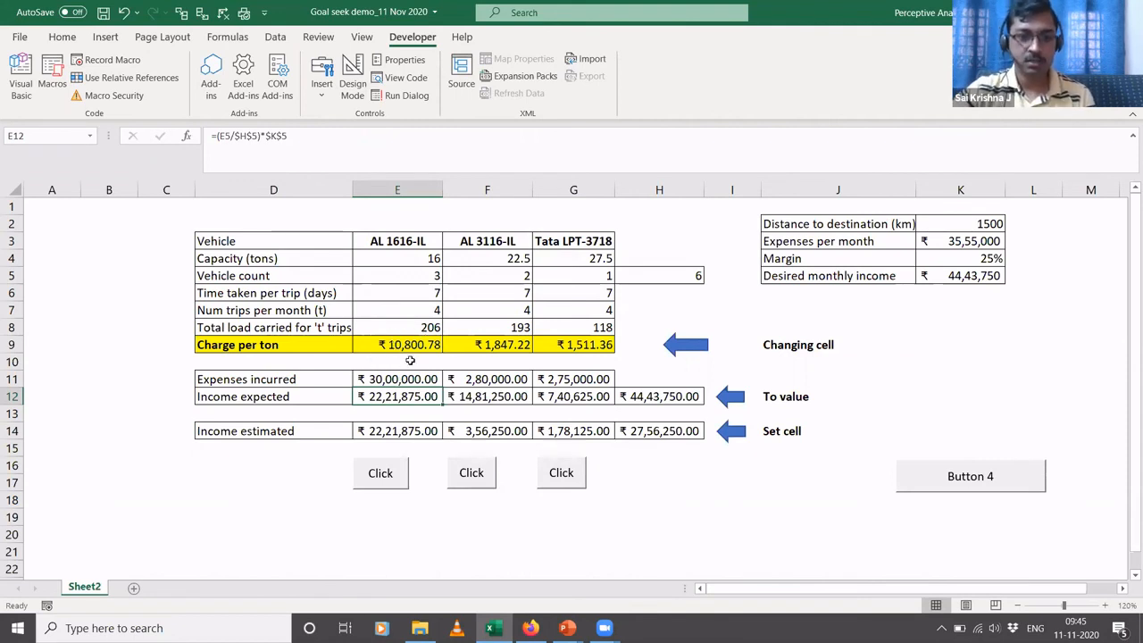
{"action": "key", "text": "Up"}
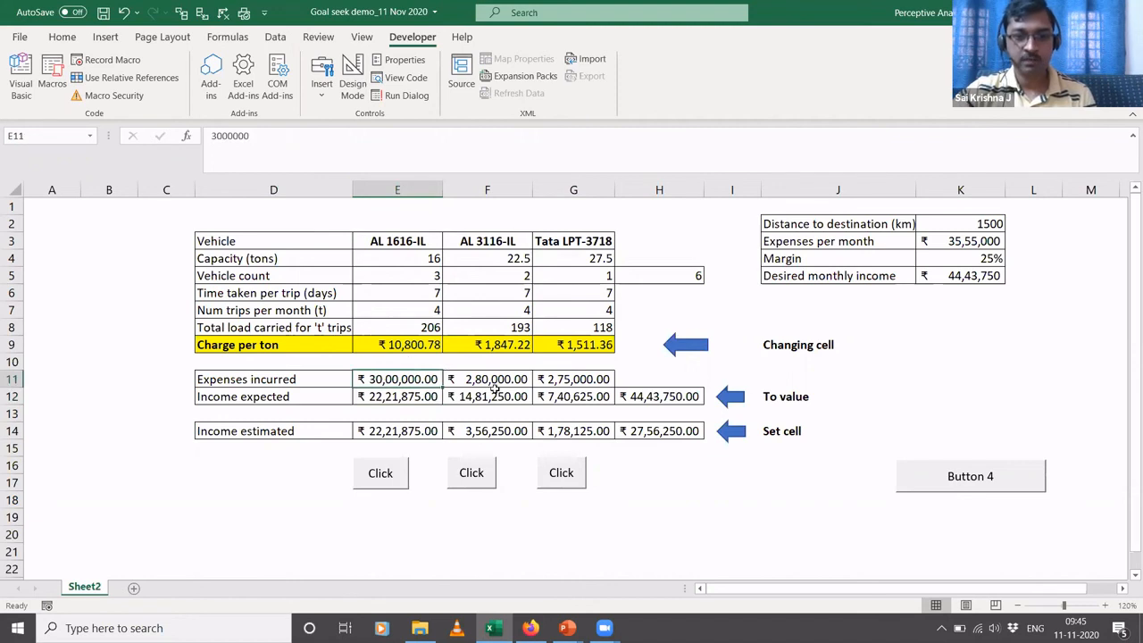